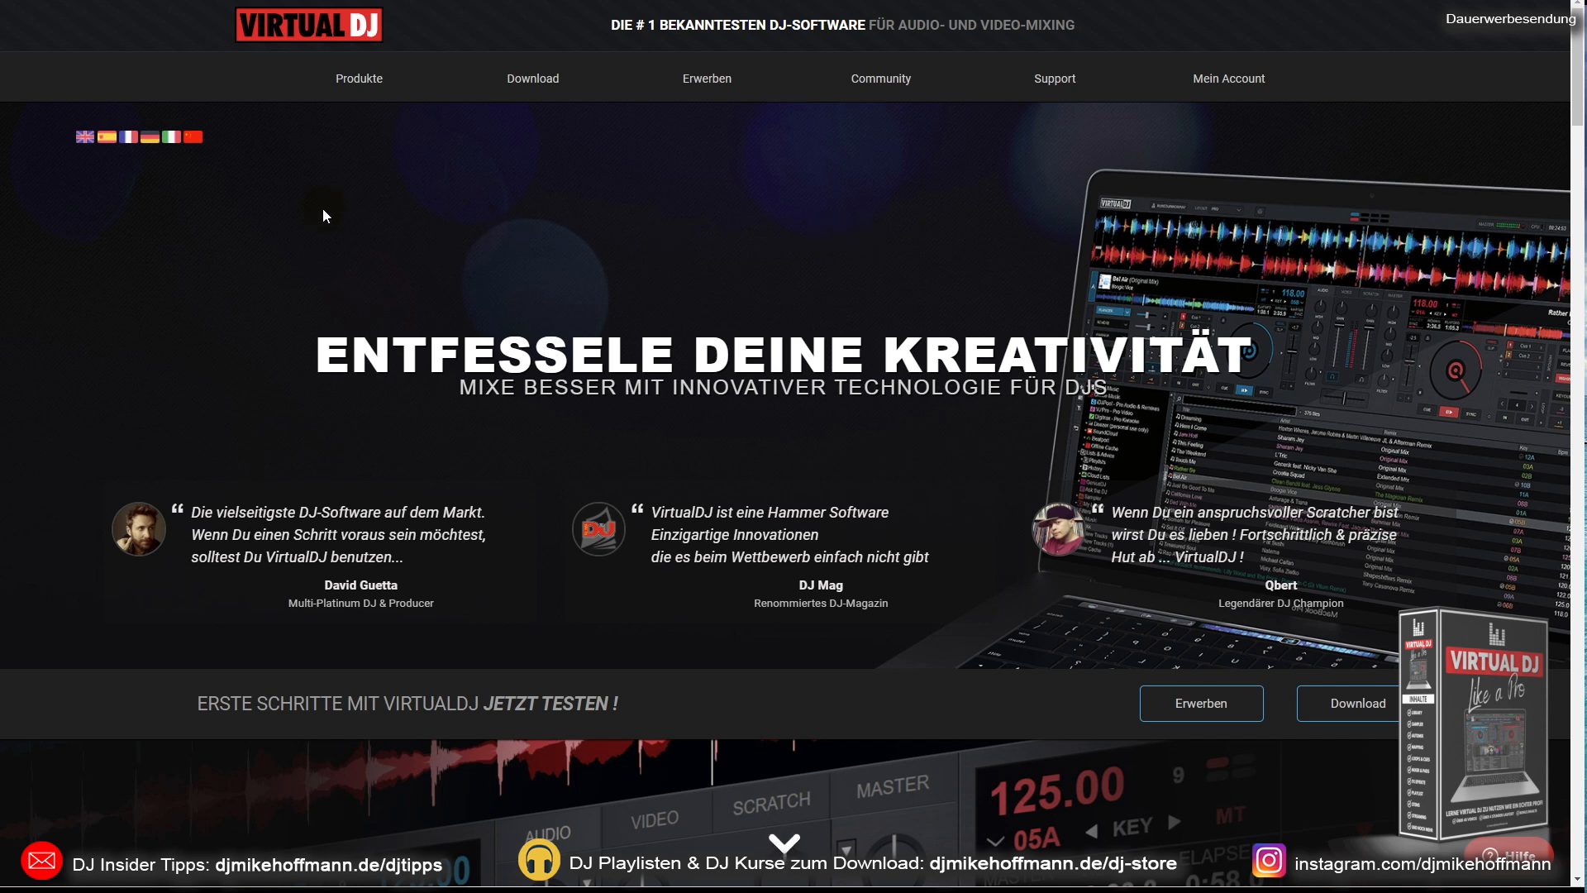
Step: Switch the VirtualDJ website to English and back to German, and open its software download page
left_click(85, 136)
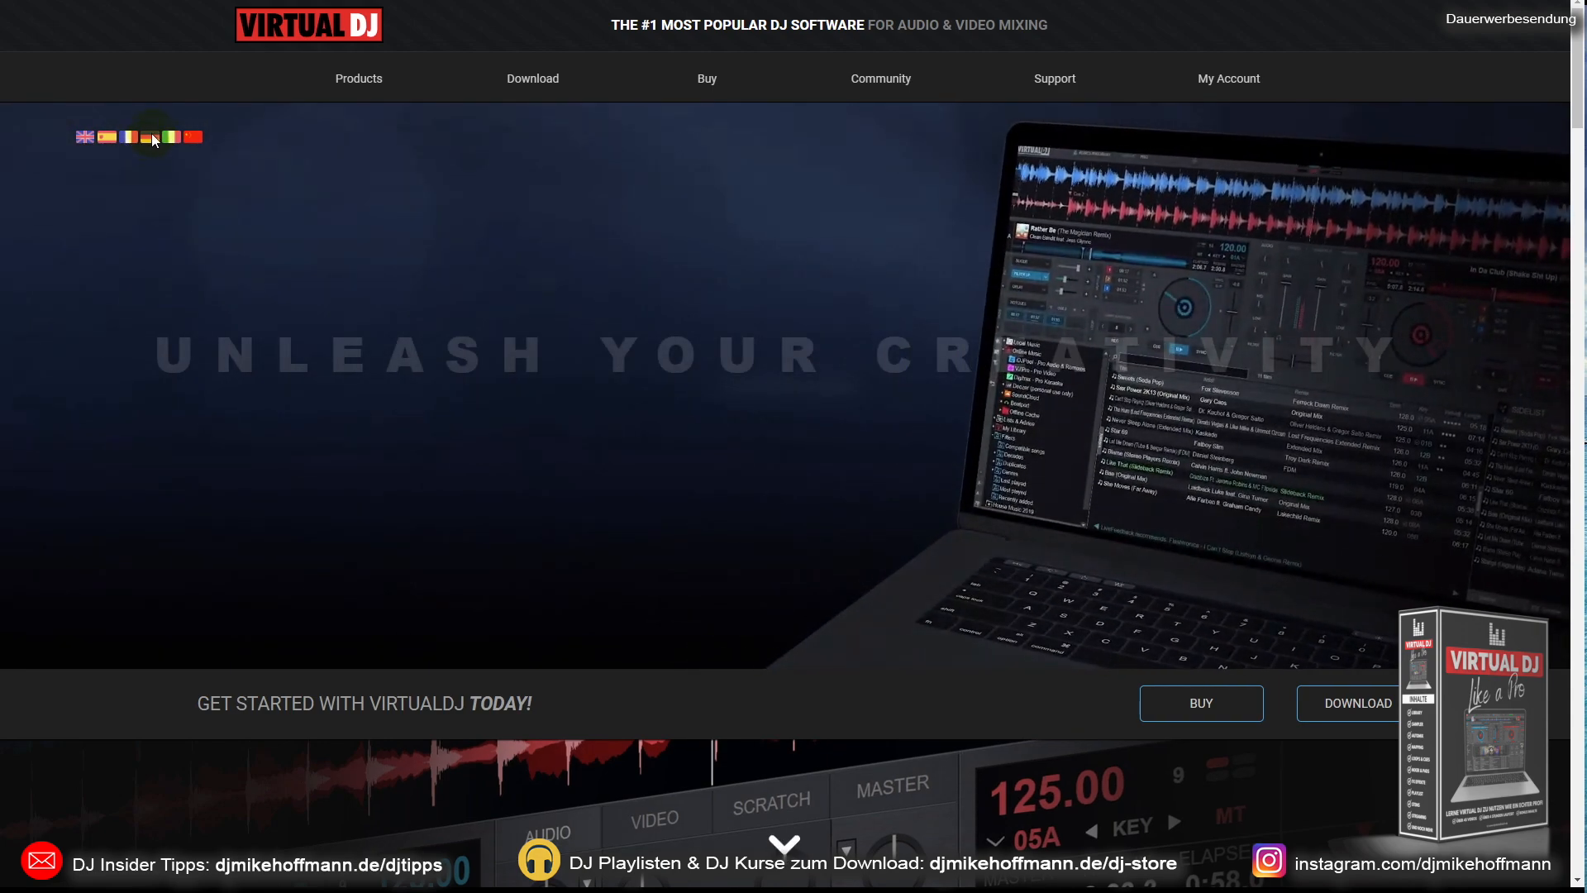
left_click(149, 135)
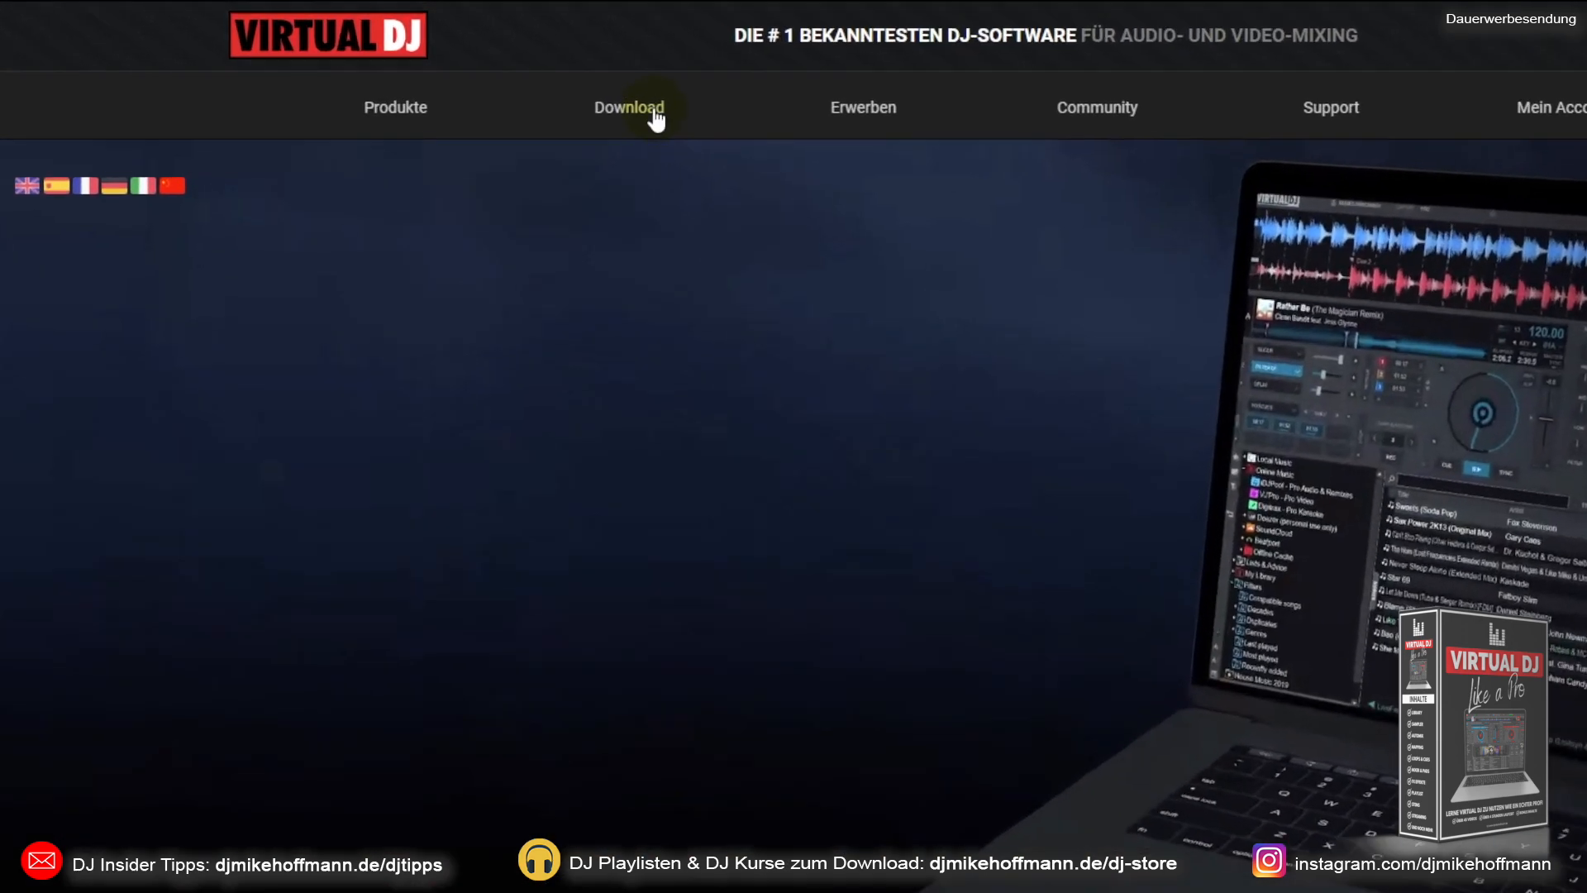
mouse_move(546, 82)
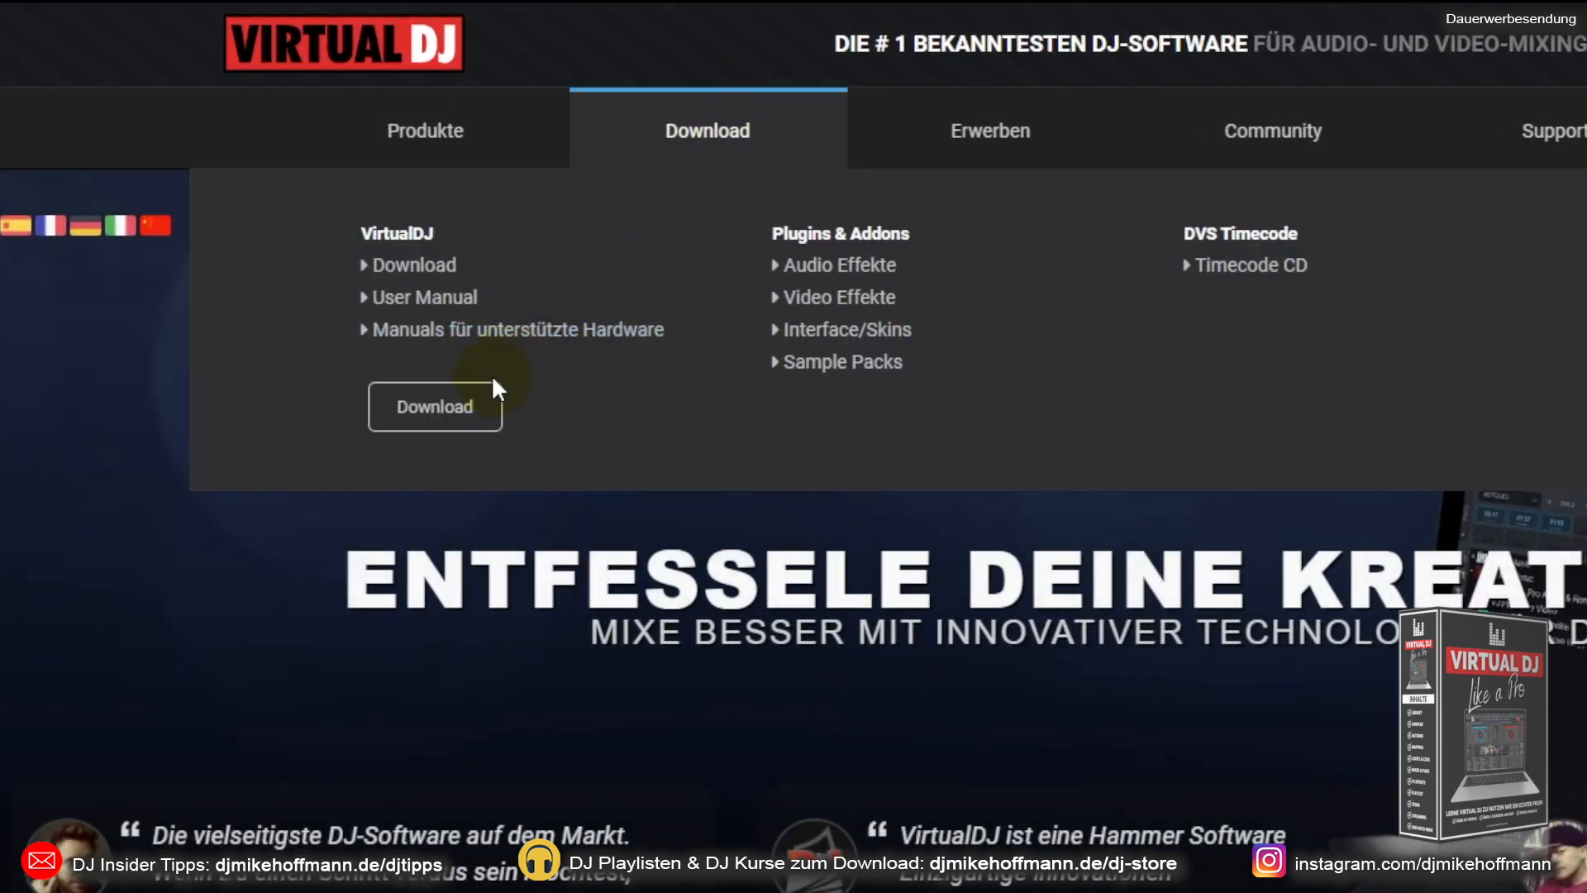
left_click(431, 423)
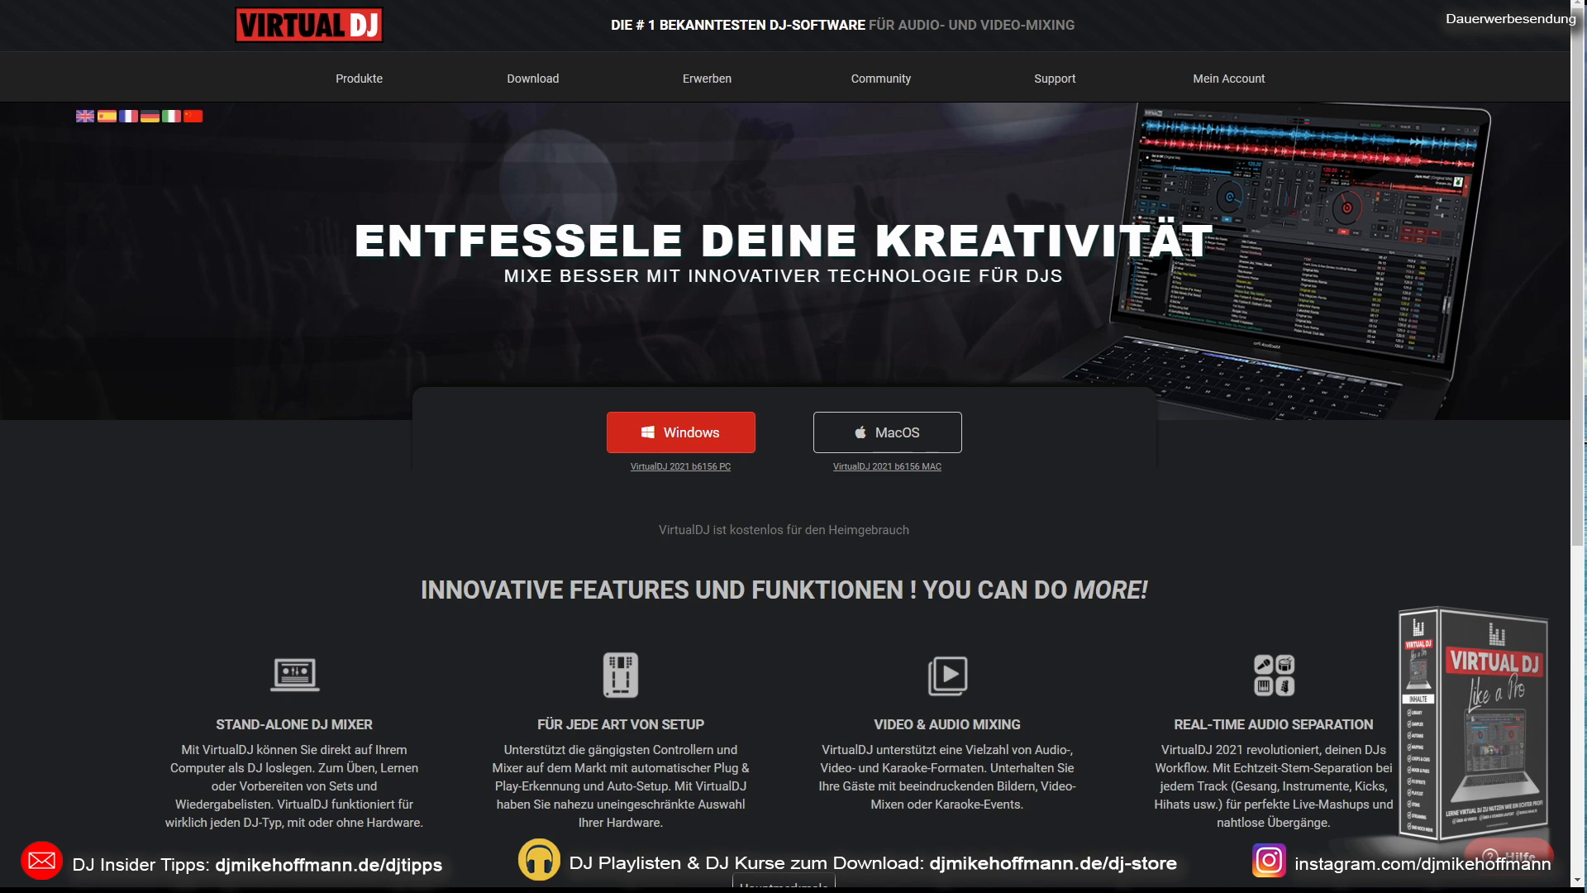
Step: Switch to the VirtualDJ application, try the PRO layout and restore the STARTER layout
key("alt+Tab")
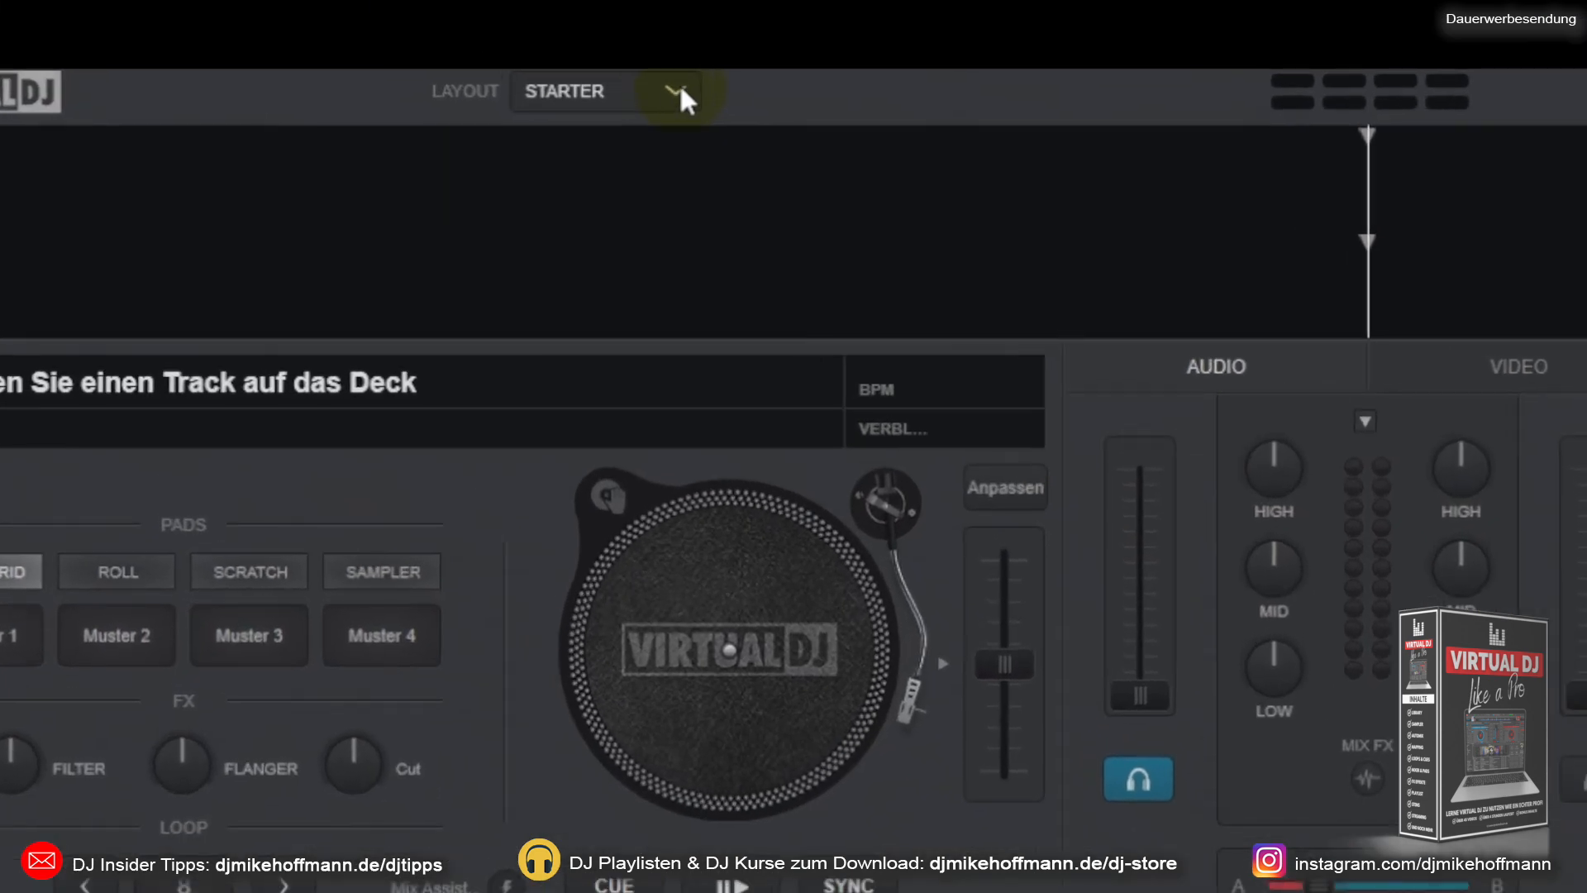
left_click(679, 92)
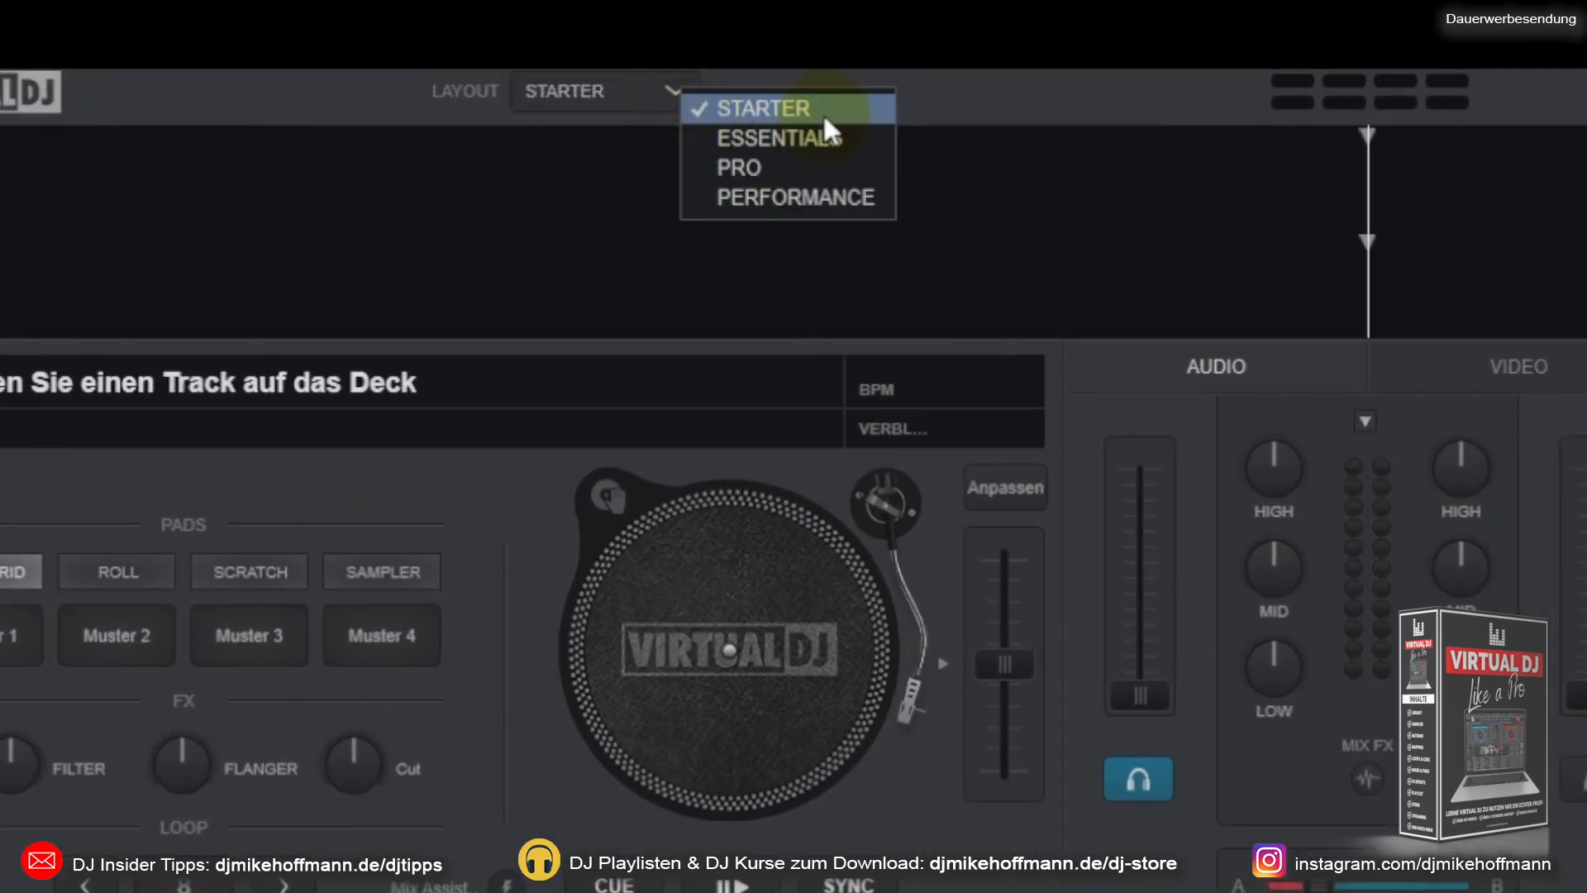
left_click(800, 165)
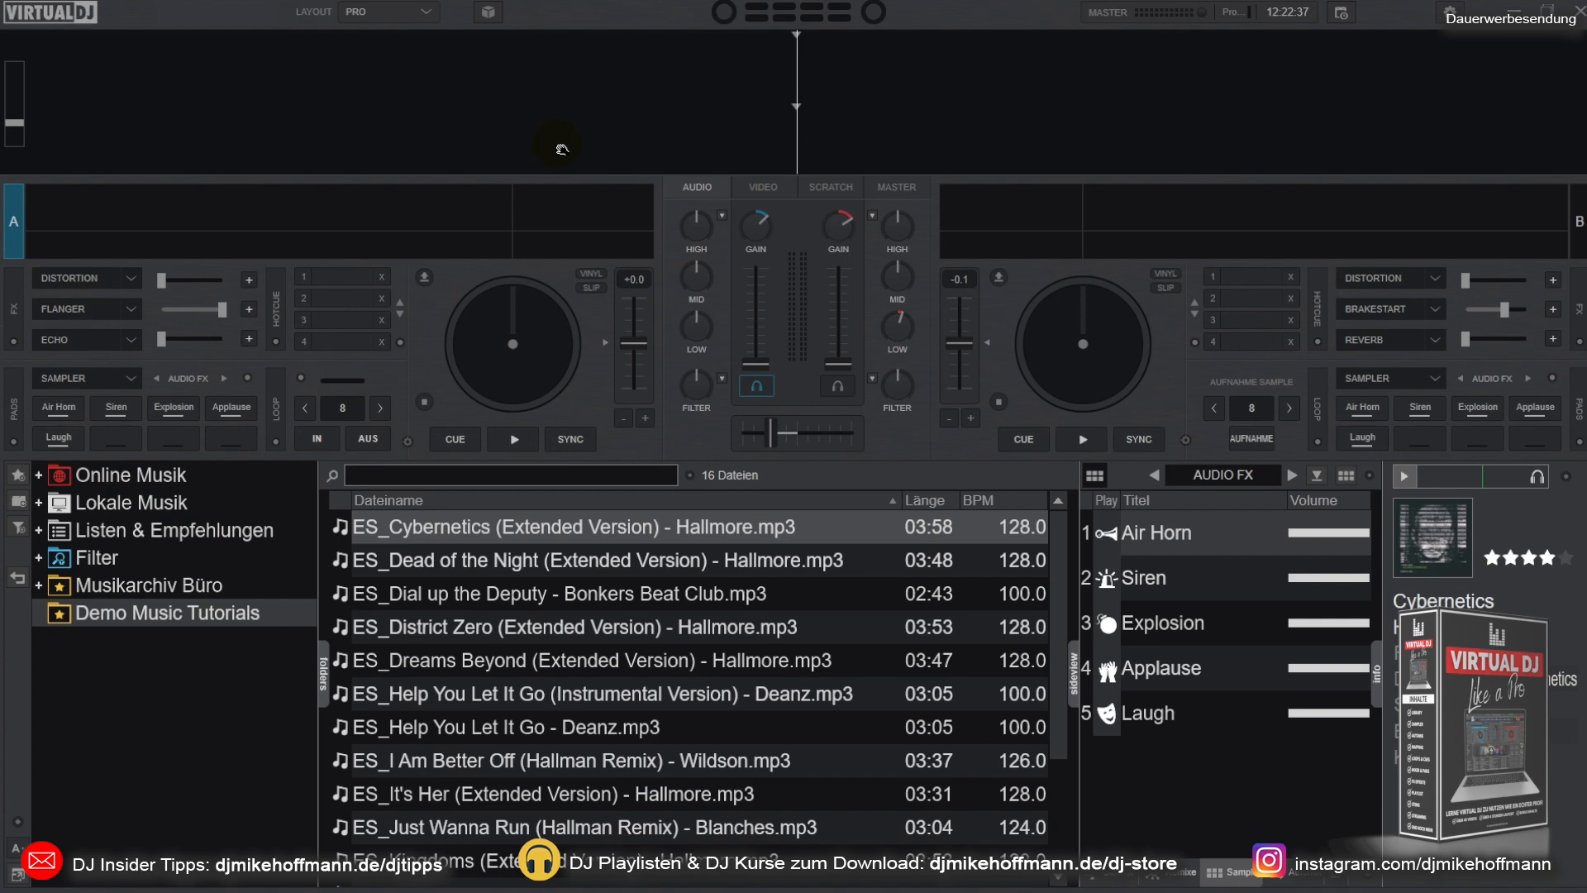
left_click(426, 14)
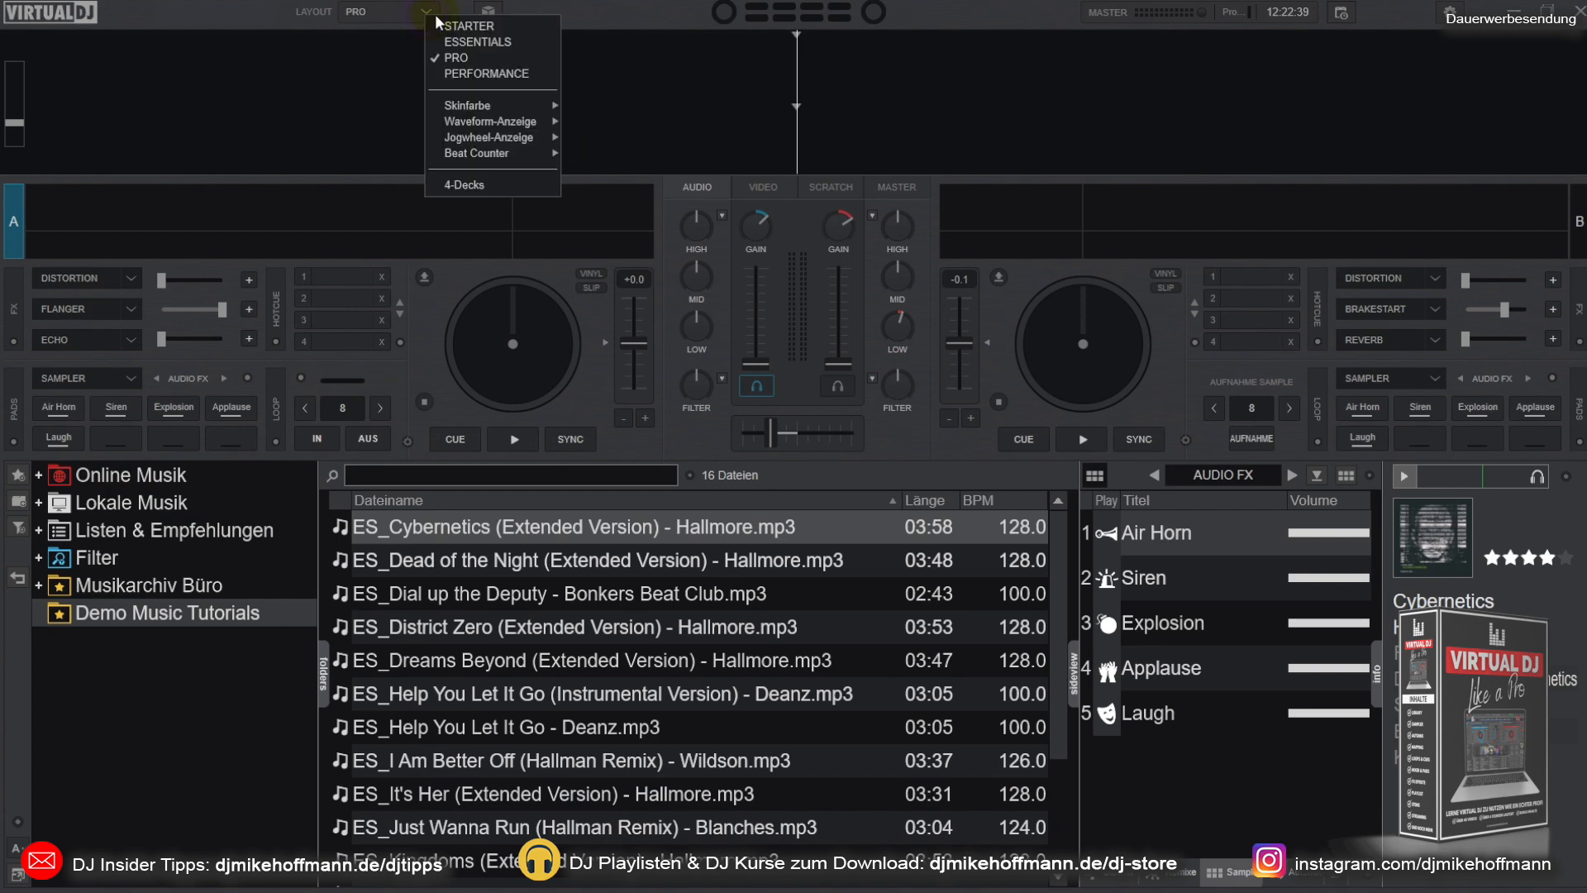
left_click(439, 25)
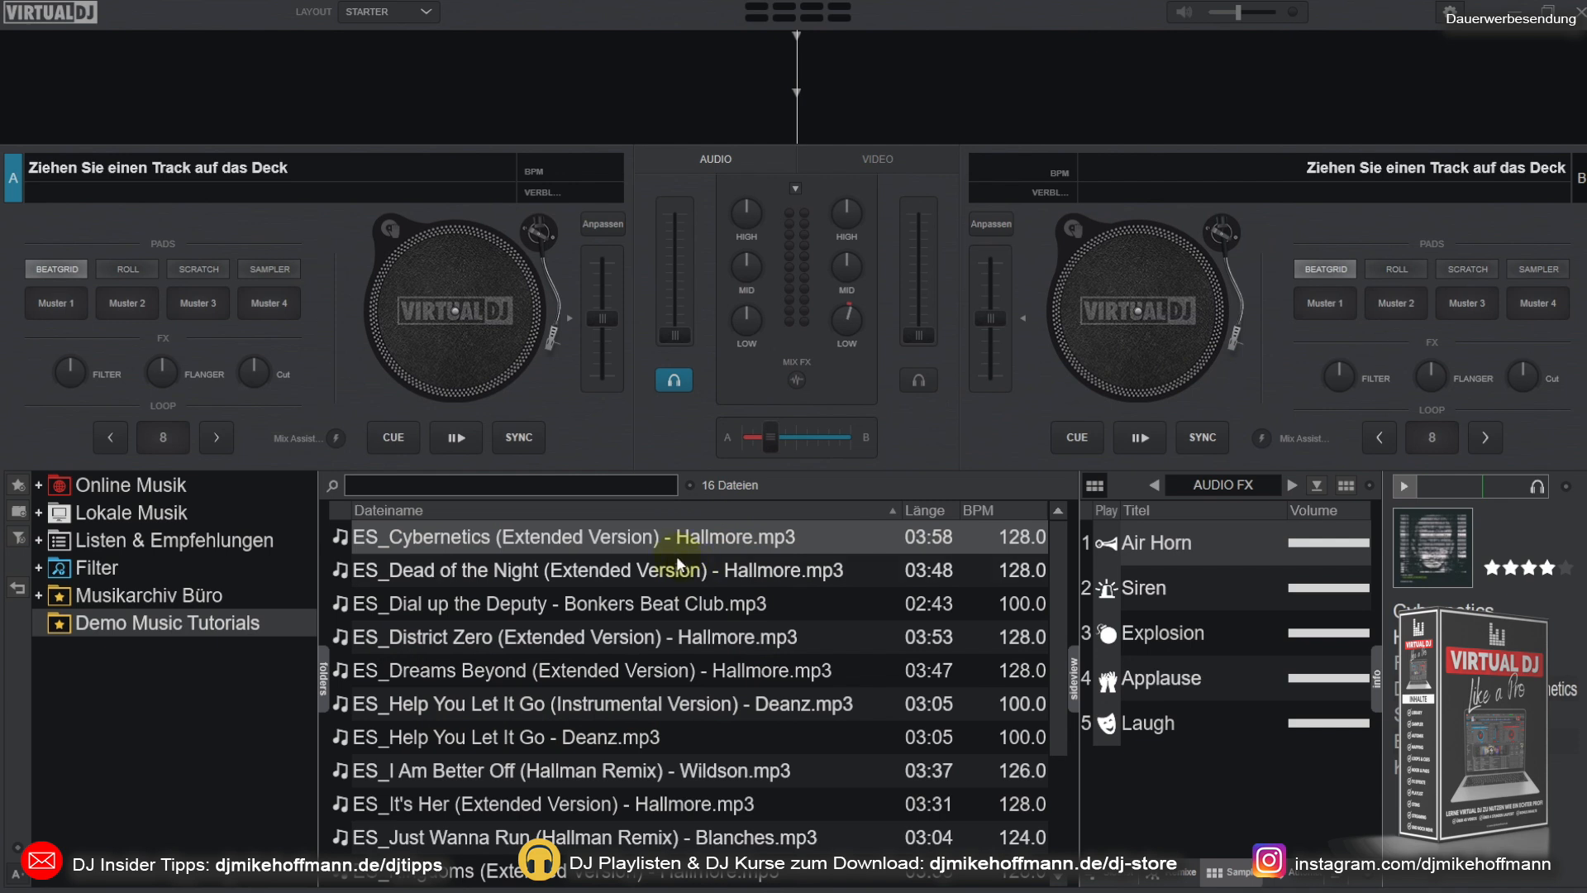
Step: Expand the Lokale Musik sources in the browser and open the Demo Music Tutorials folder
left_click(102, 517)
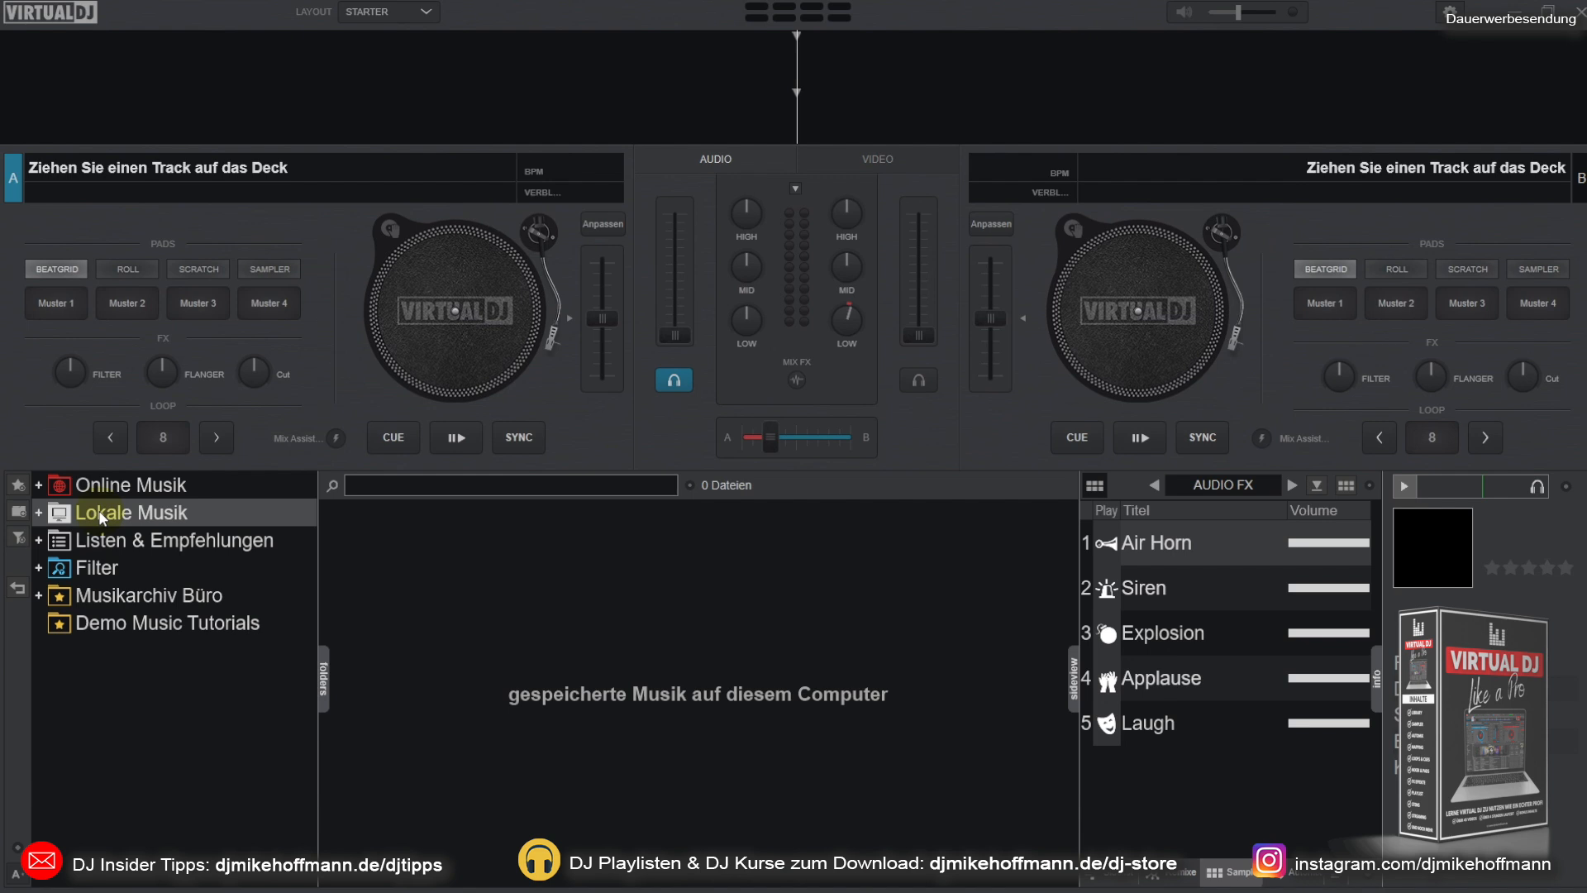
double_click(102, 517)
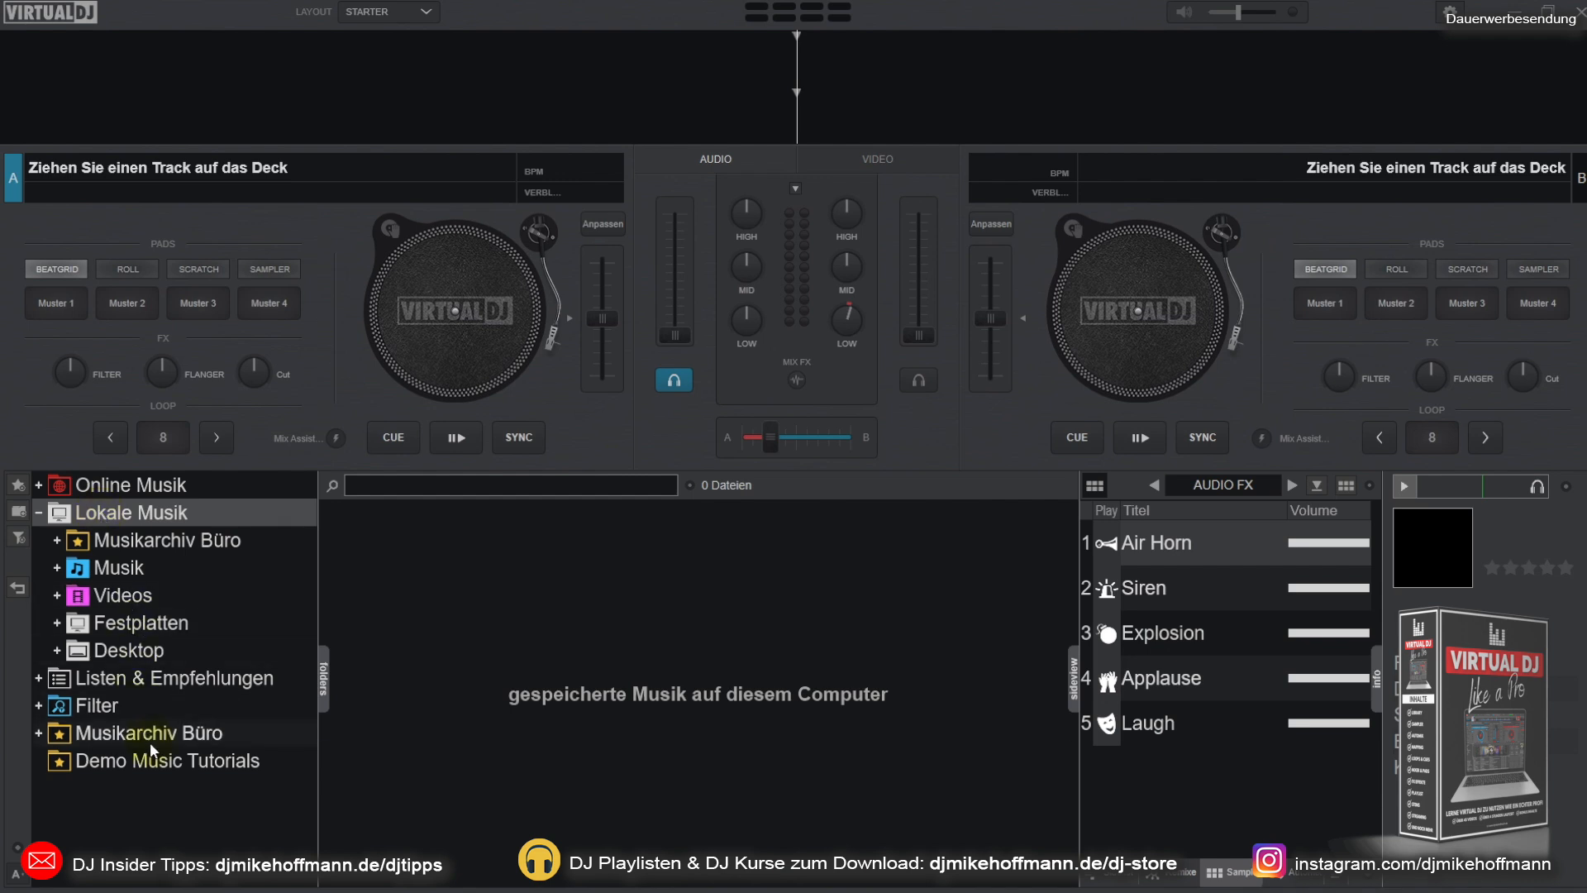
left_click(135, 761)
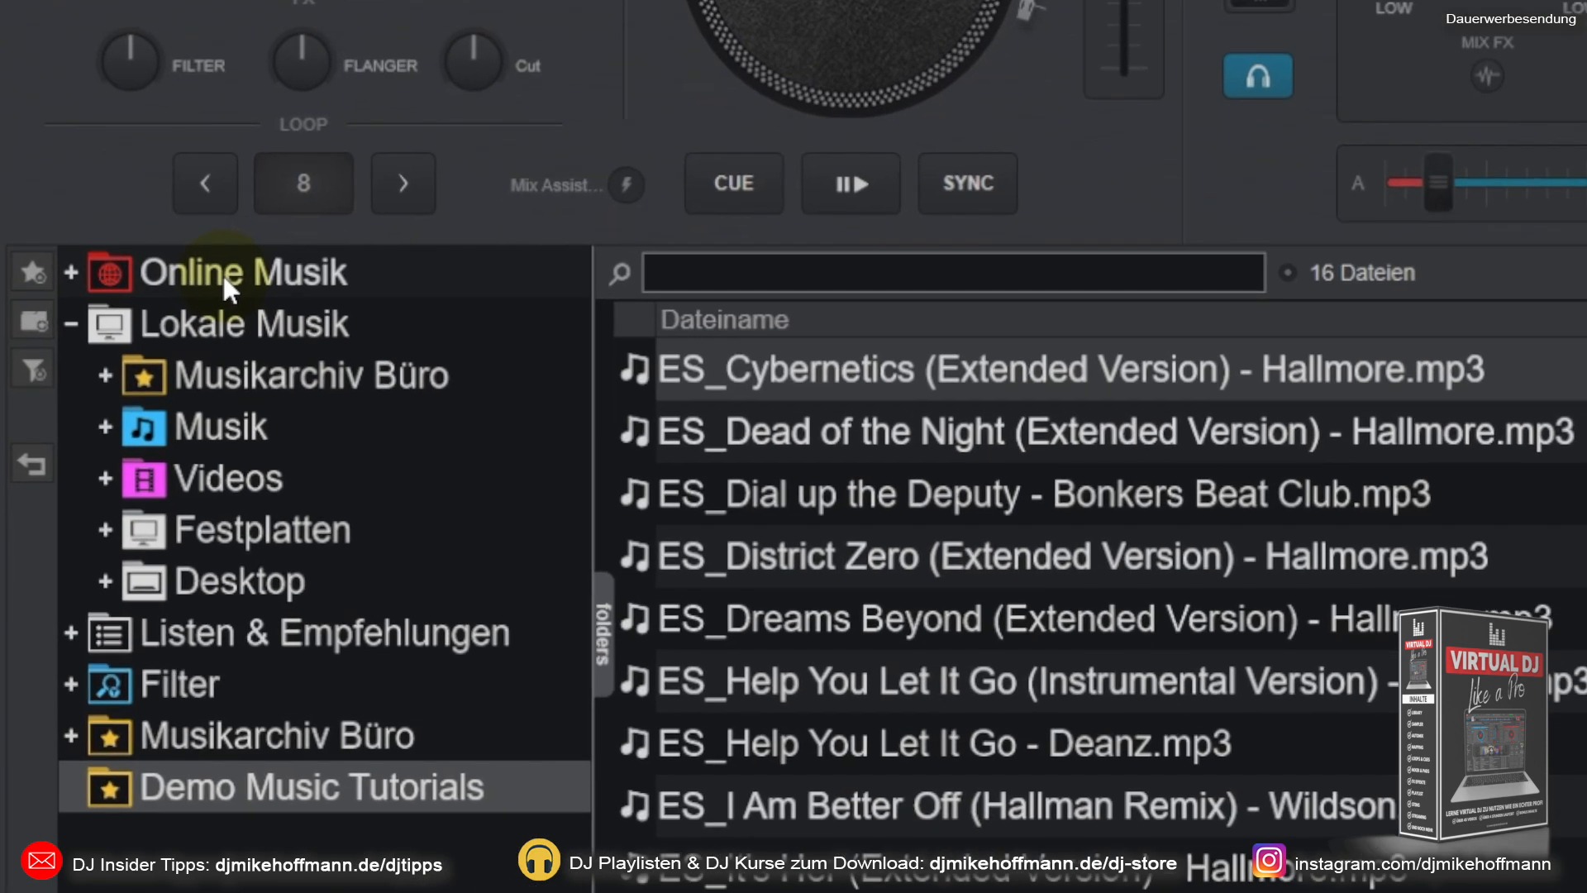
Step: Expand the Online Musik sources to look through the streaming services, and reopen the Demo Music Tutorials folder
left_click(185, 352)
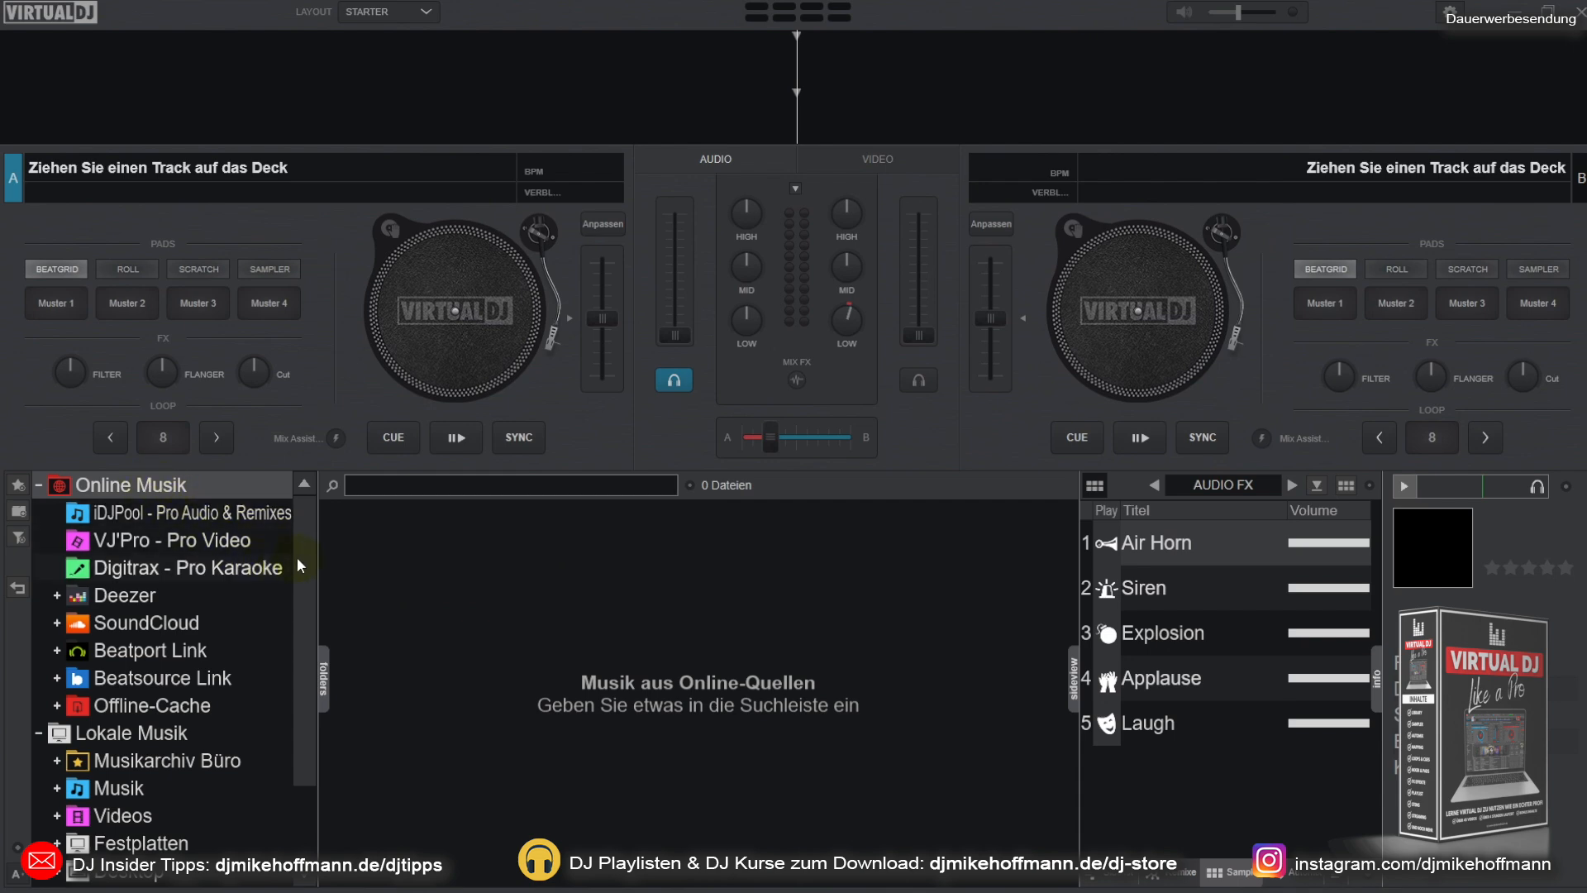
left_click_drag(301, 567, 306, 661)
left_click(148, 844)
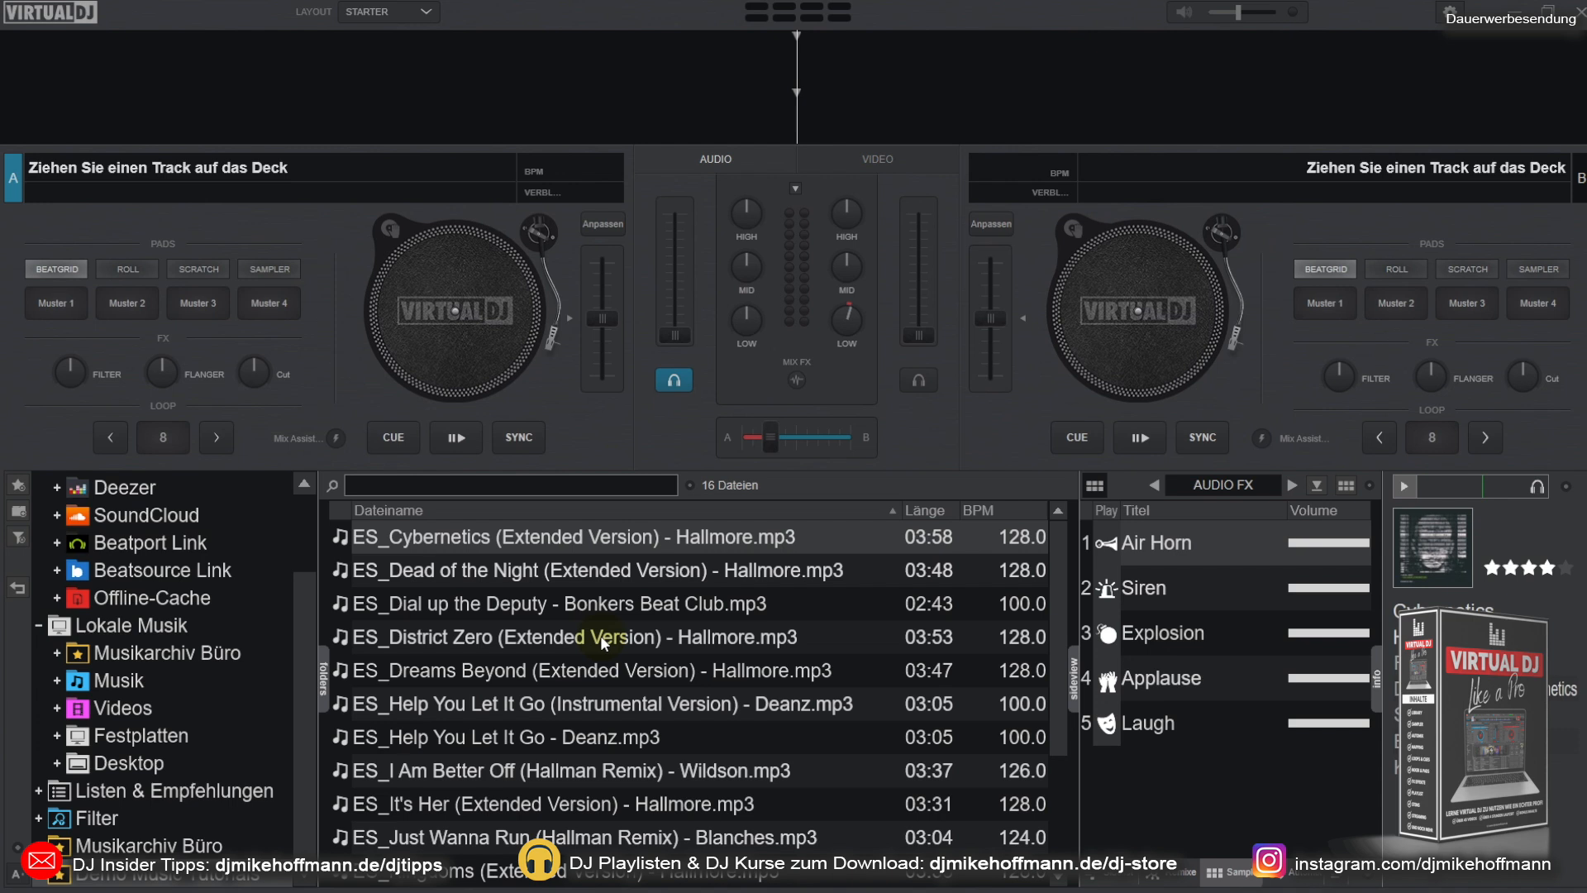
Step: Load Dial up the Deputy, Dreams Beyond and finally I Am Better Off (Hallman Remix) onto deck A, and District Zero onto deck B
left_click(550, 600)
left_click_drag(565, 605, 454, 298)
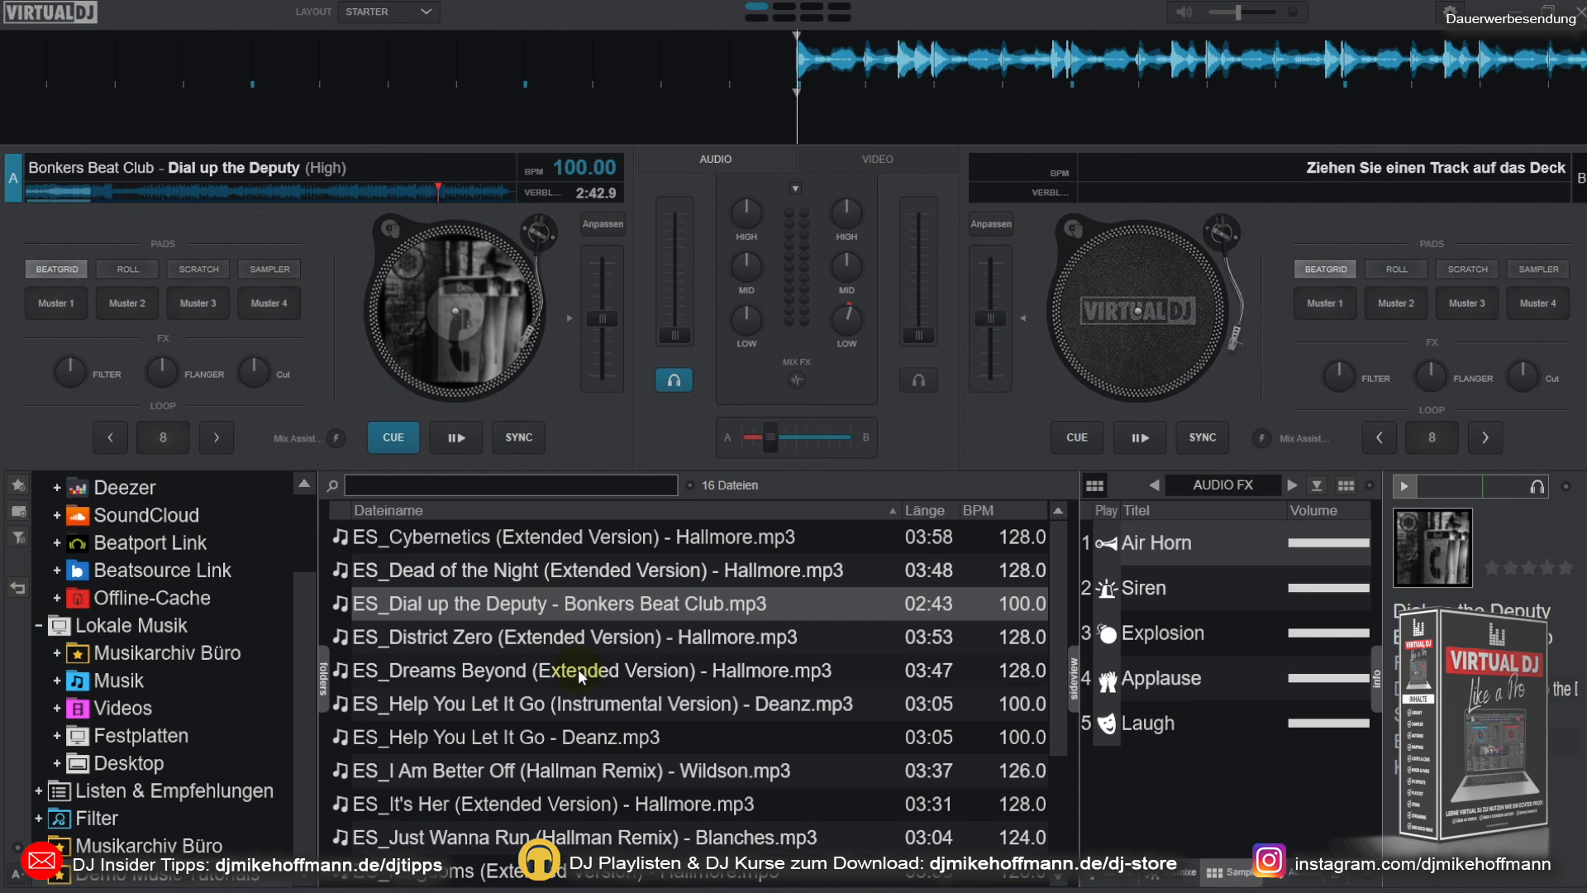
left_click_drag(573, 636, 1132, 289)
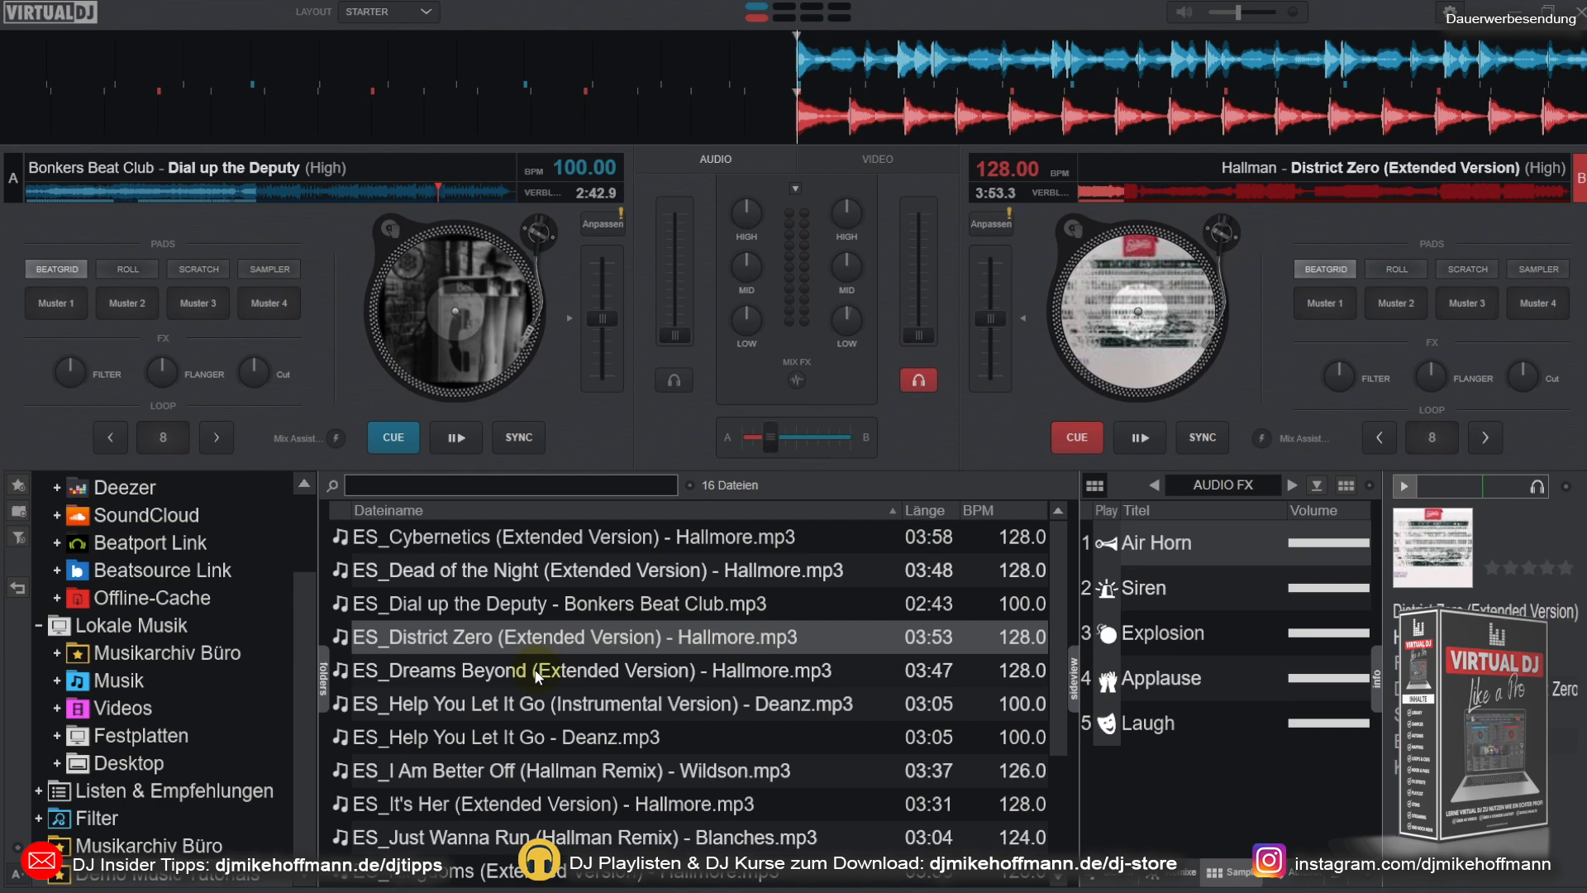
left_click_drag(536, 676, 454, 294)
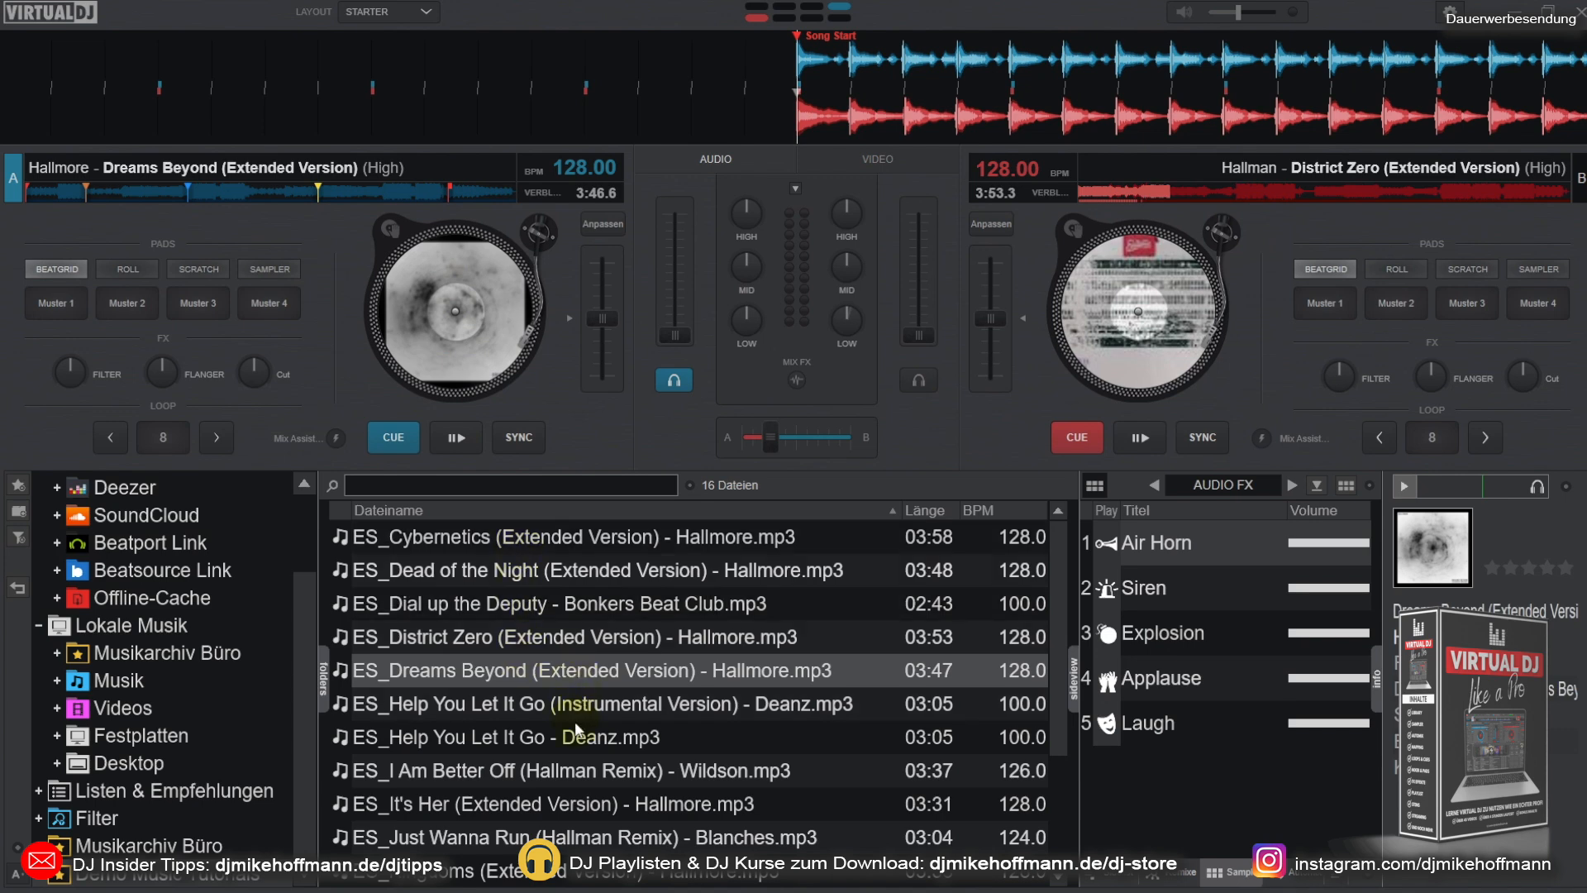
left_click_drag(533, 779, 454, 281)
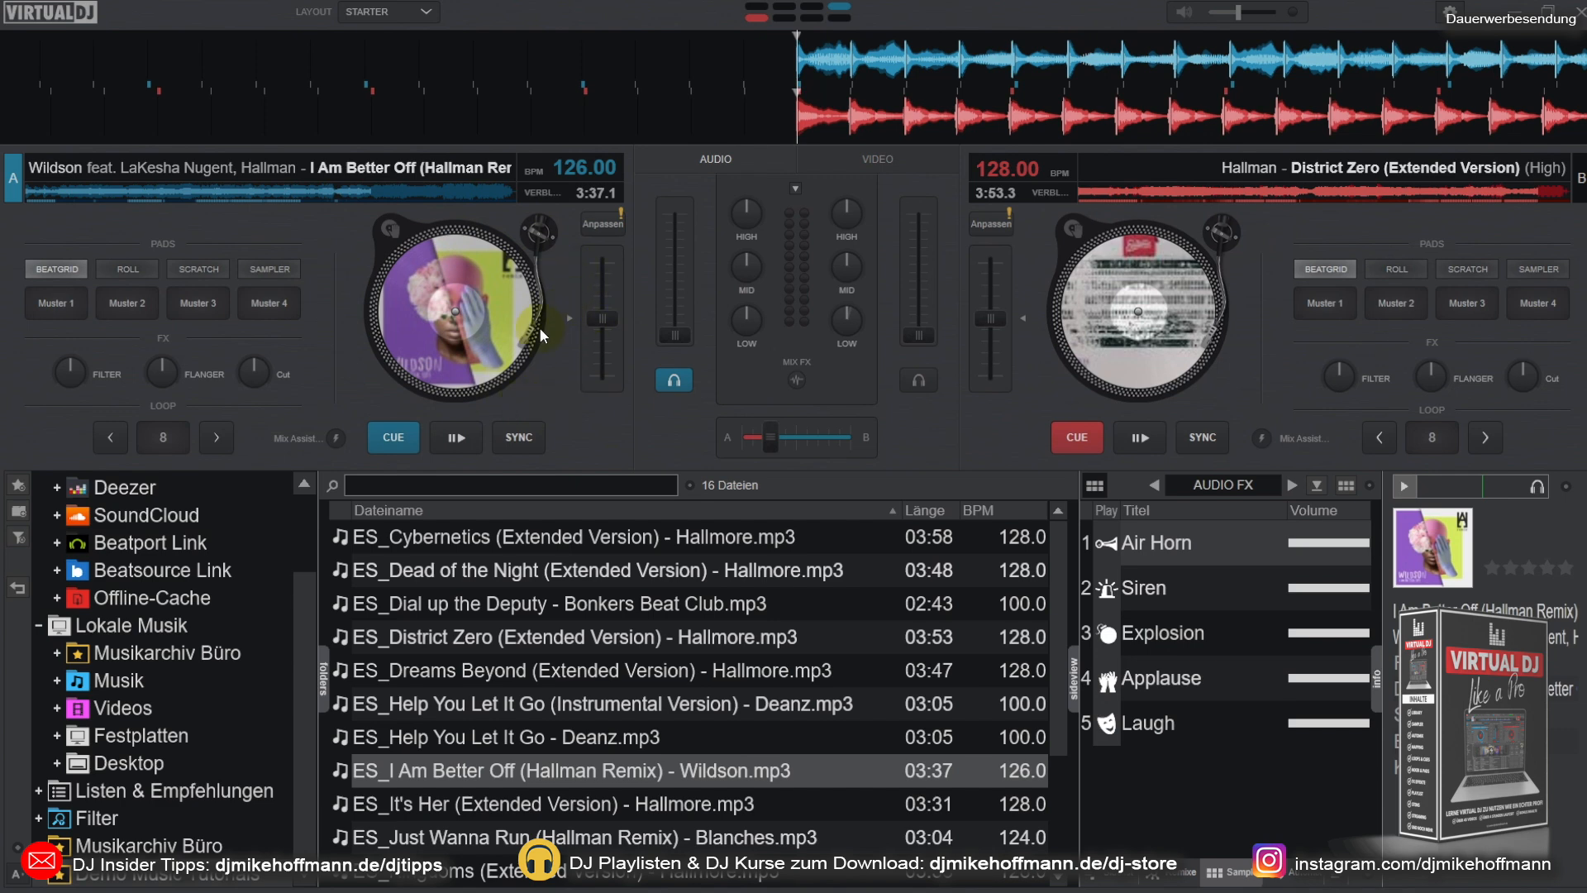
Step: Play deck A's track with the volume fader closed, test its fader and headphone monitoring, and return the track to its cue point
left_click(455, 438)
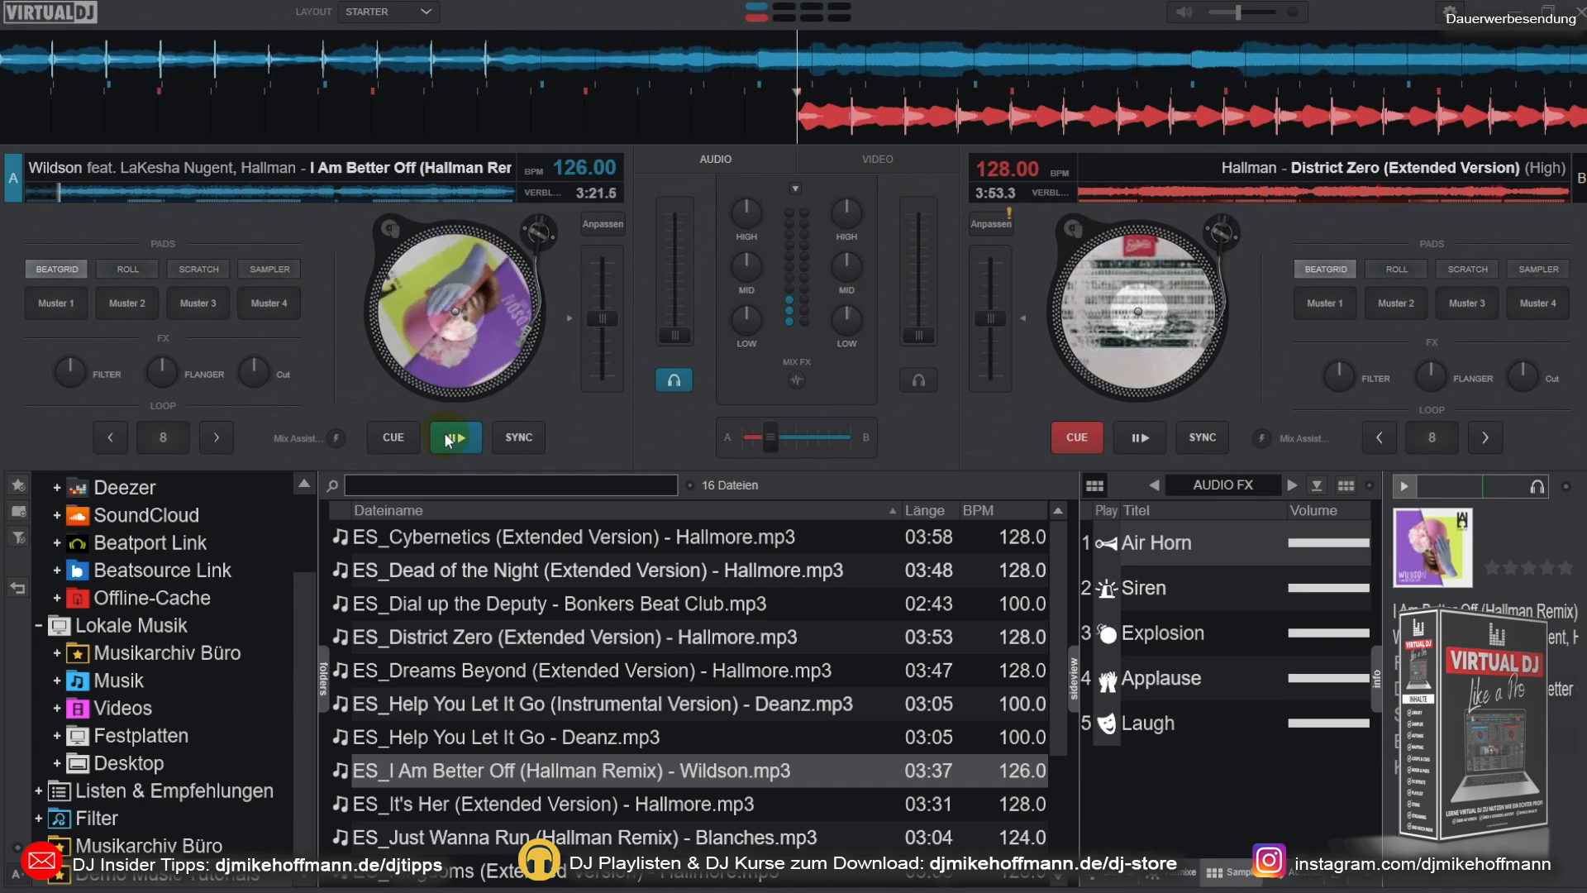
left_click(394, 440)
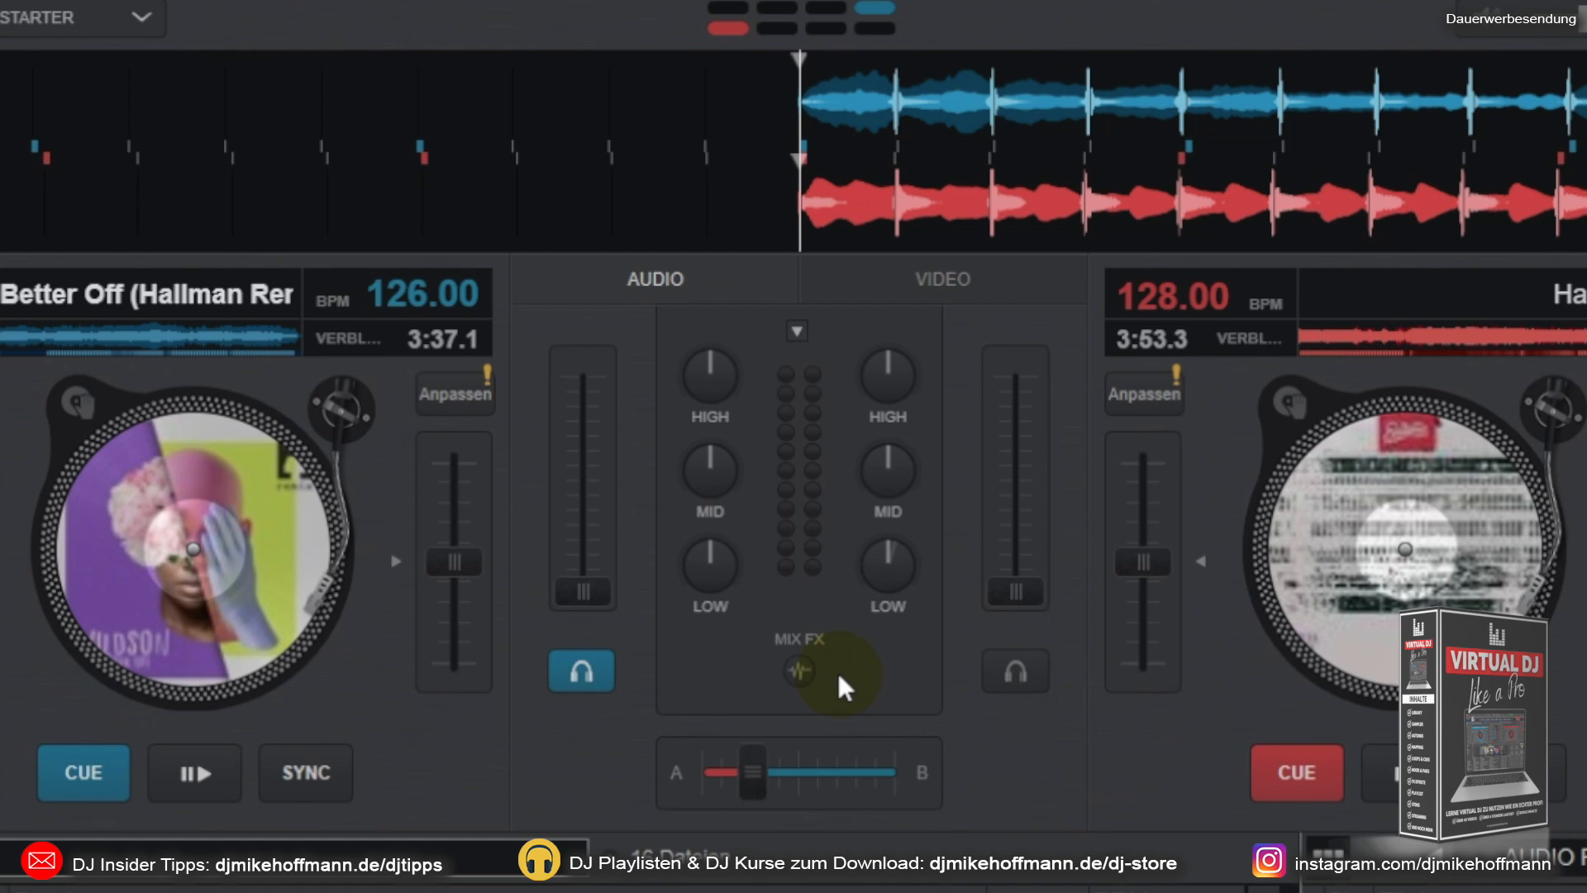
left_click(574, 586)
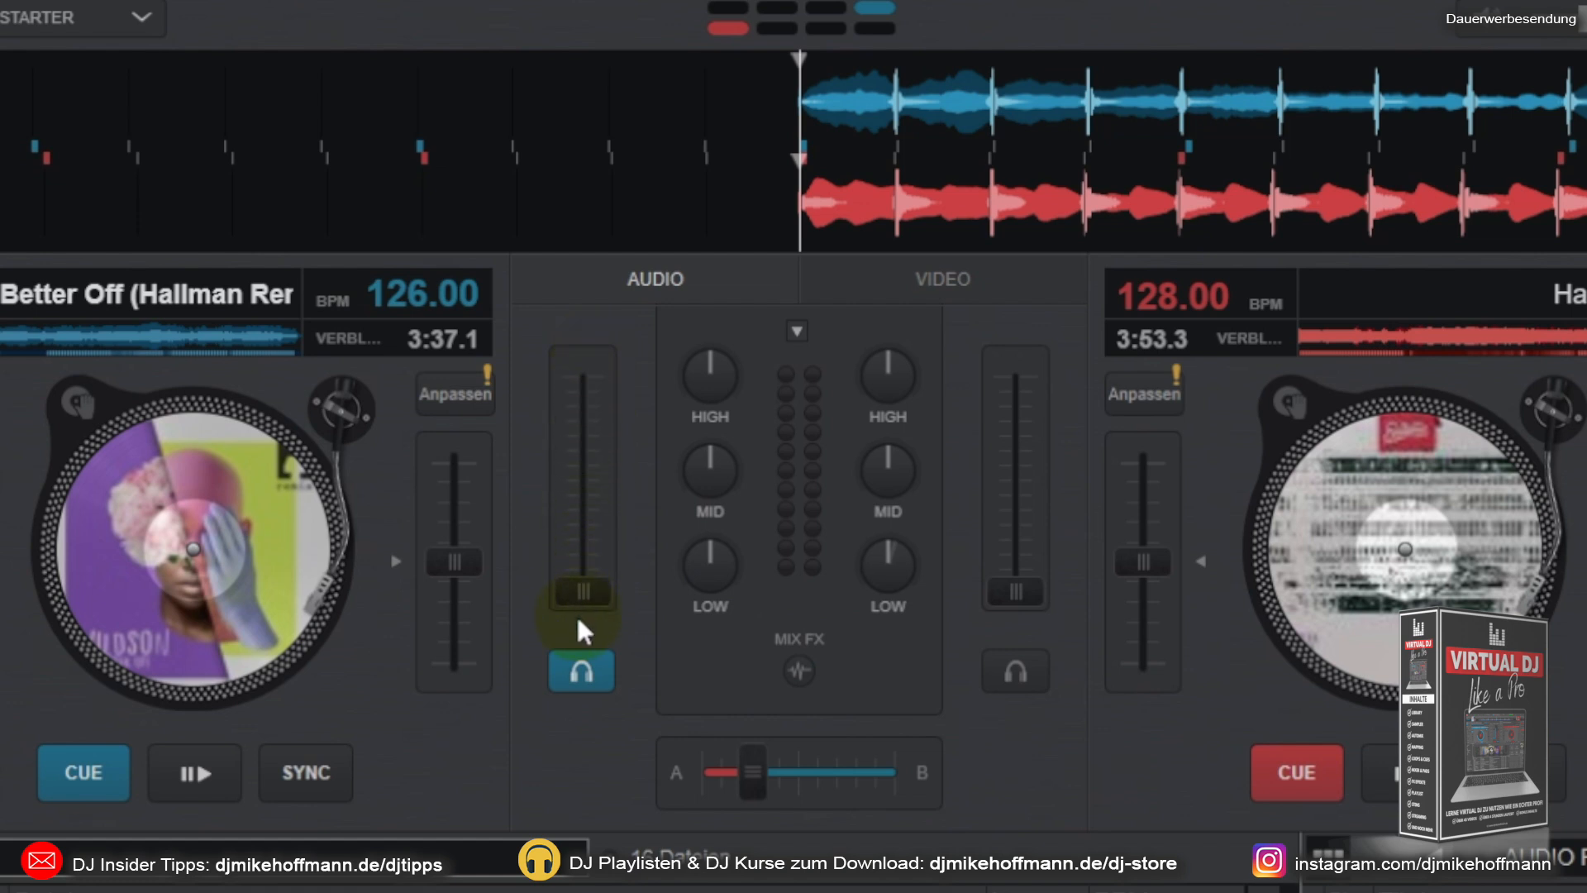
left_click_drag(576, 506, 581, 653)
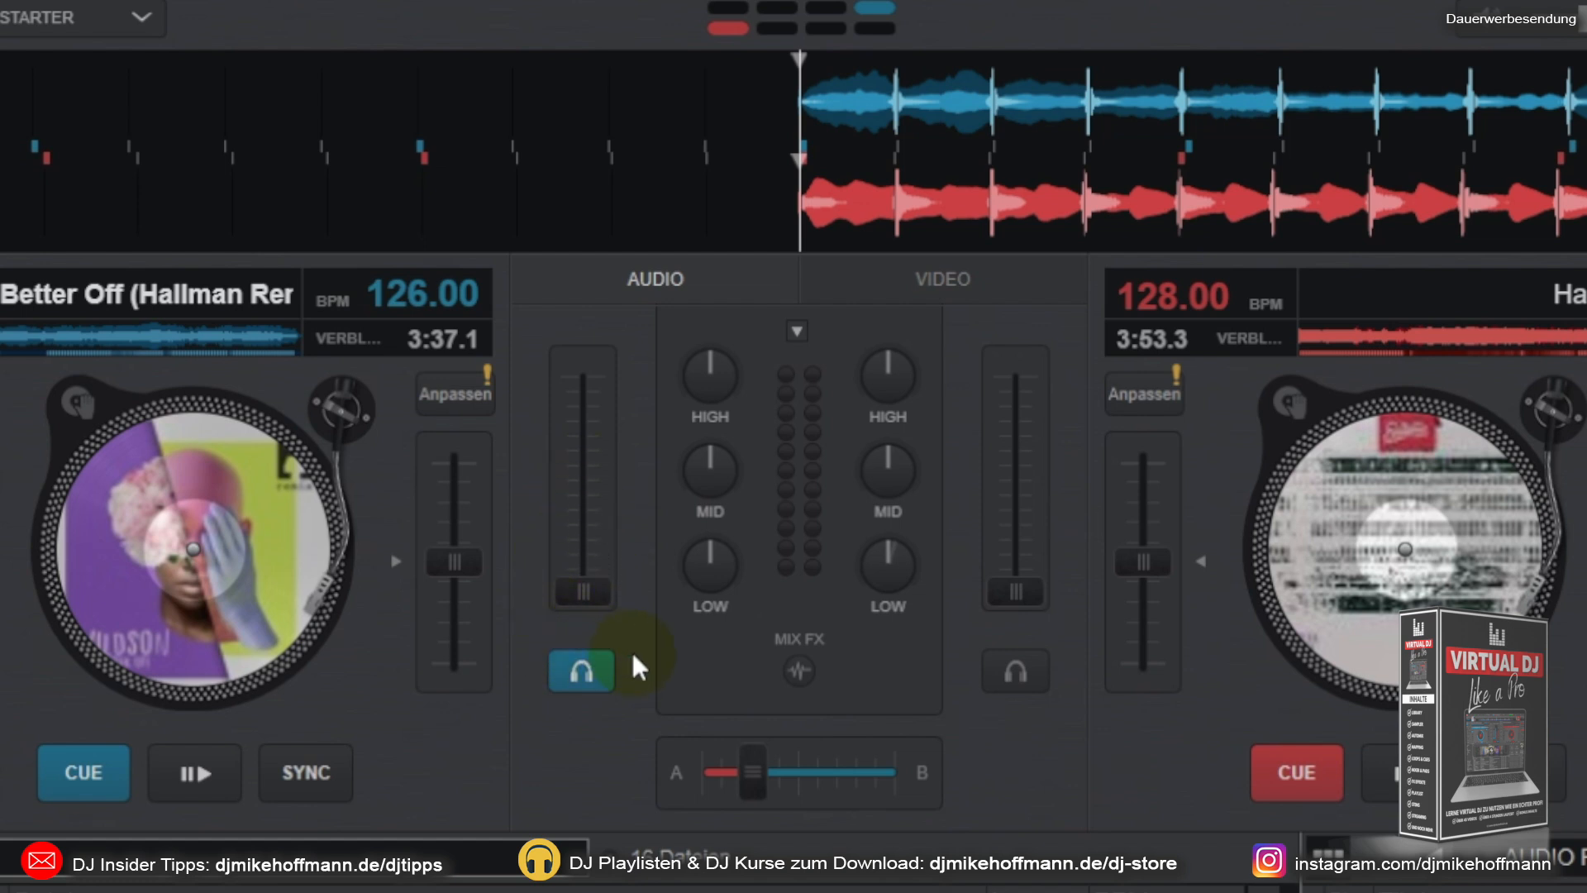
left_click(582, 678)
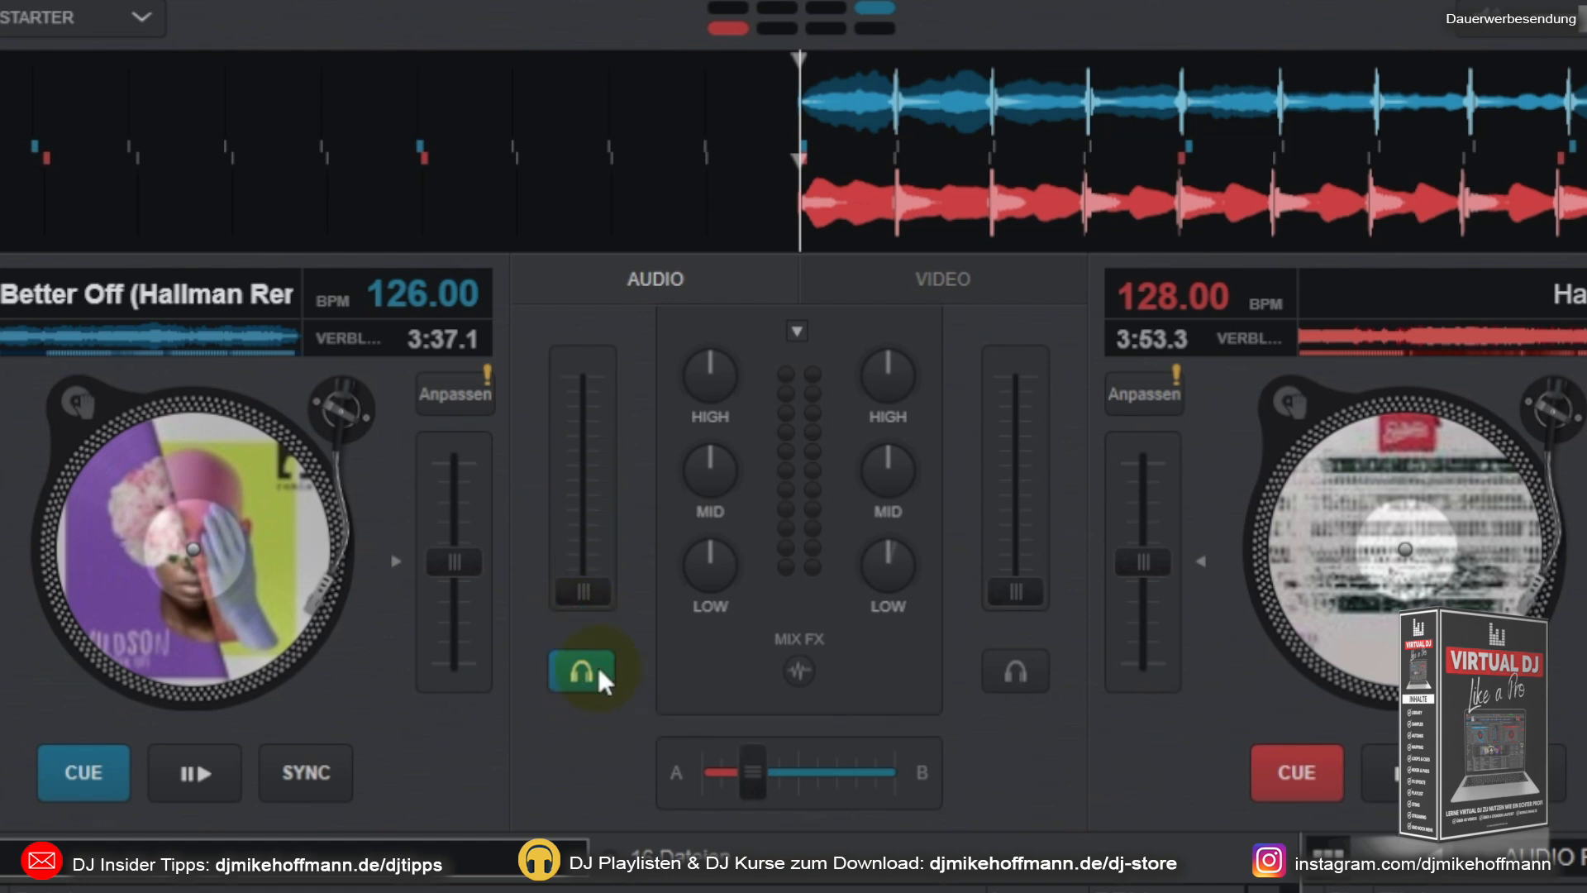
left_click(196, 780)
left_click(109, 776)
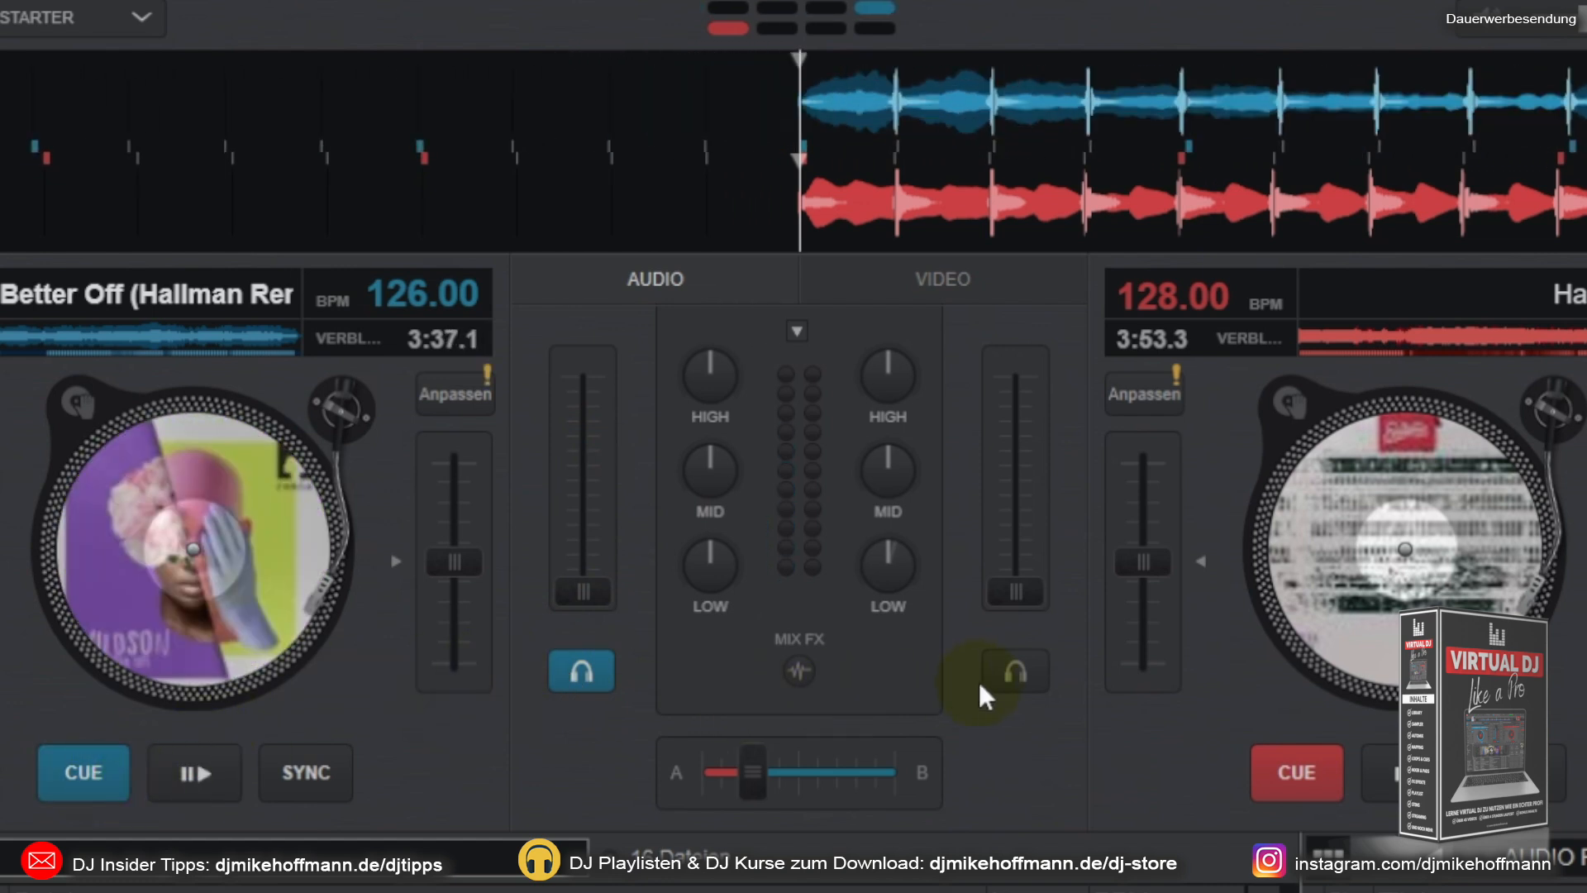
Step: Switch headphone monitoring from deck A to deck B and back to deck A, twice
left_click(1025, 678)
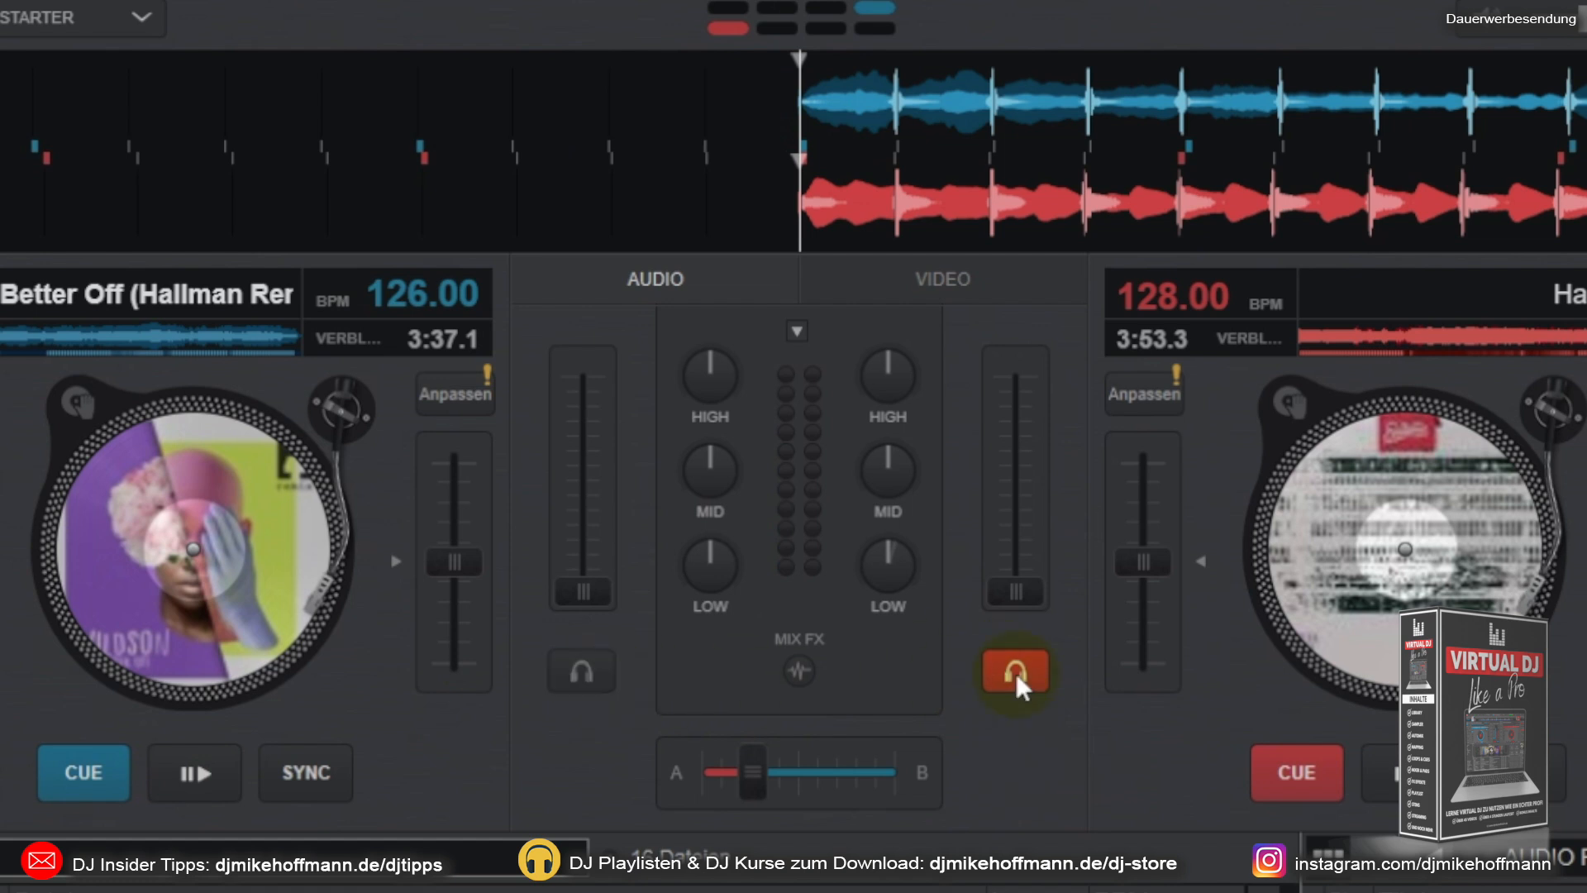
left_click(584, 669)
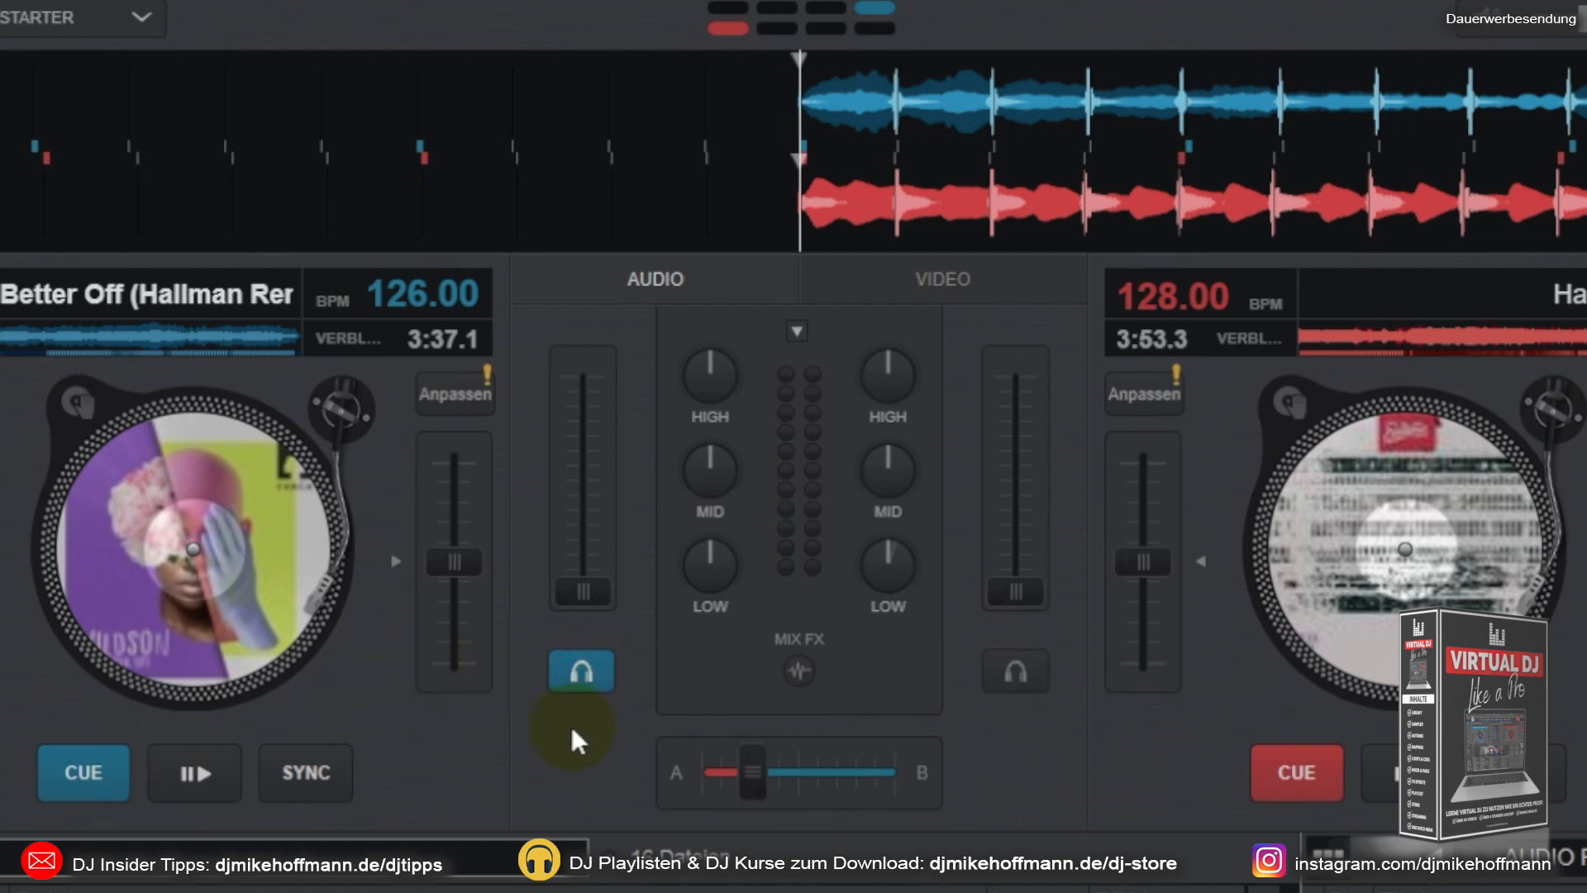
left_click(1017, 671)
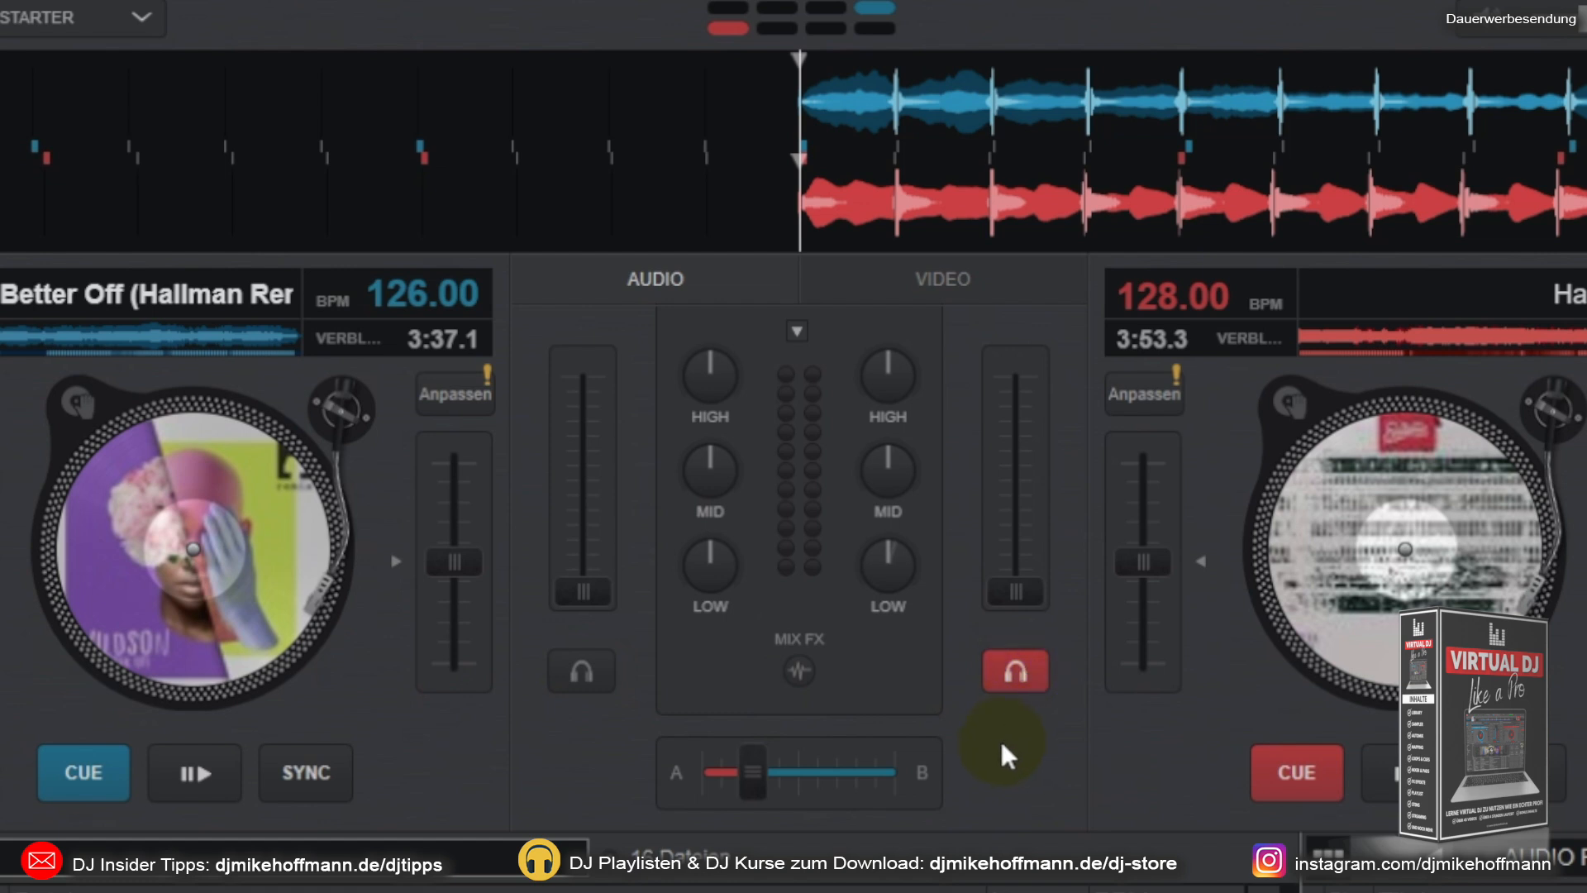
left_click(582, 695)
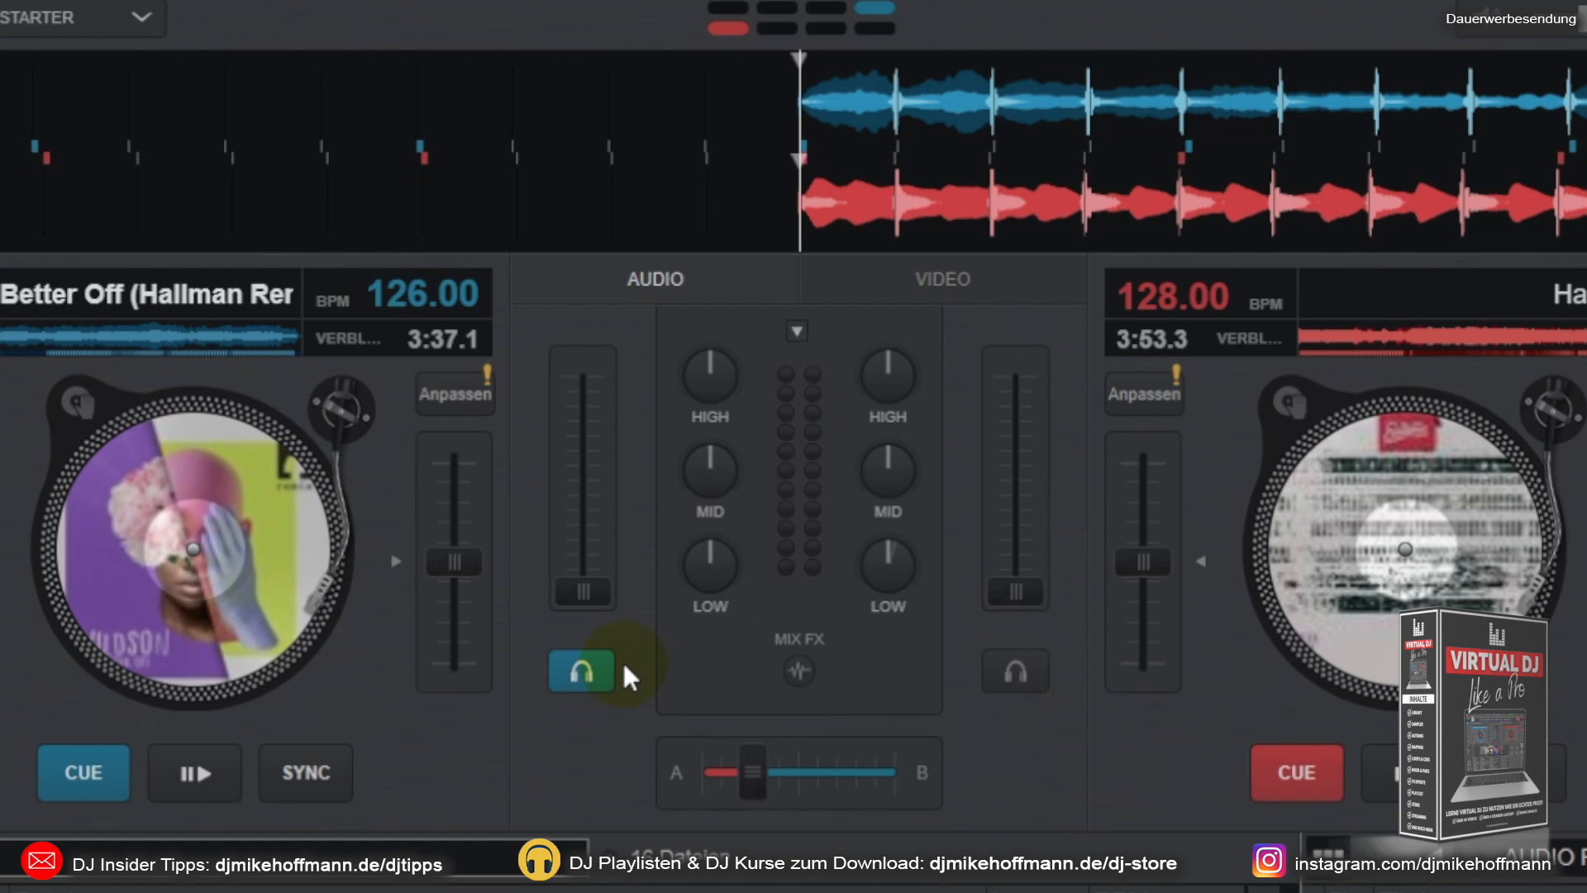
Step: Play deck A with its volume fader about halfway up, close the fader and return the track to its cue point
left_click(583, 591)
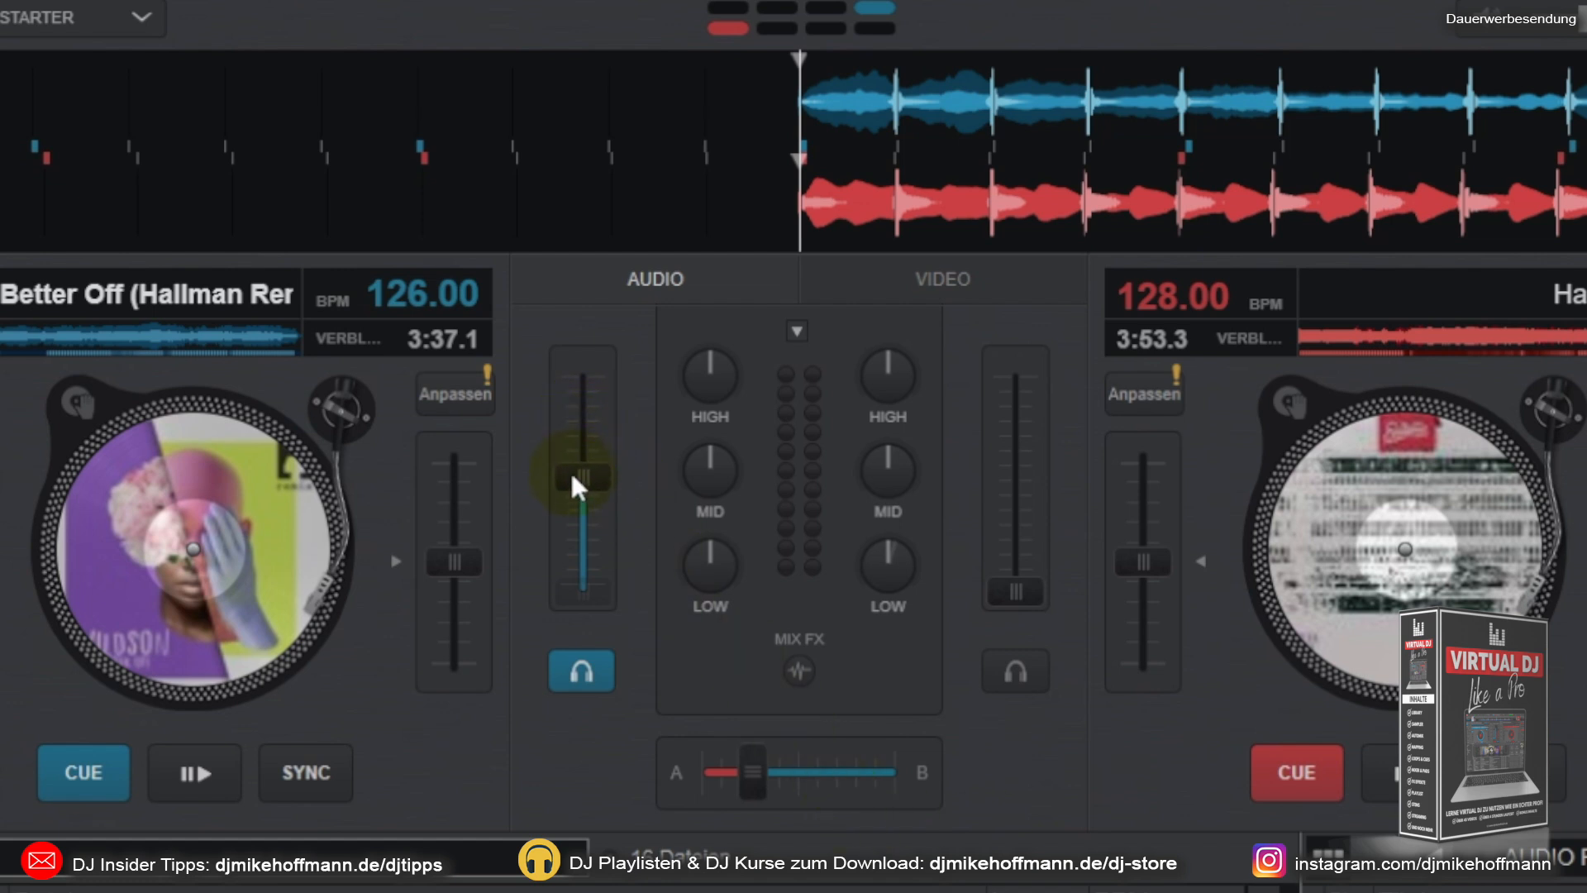
left_click(205, 780)
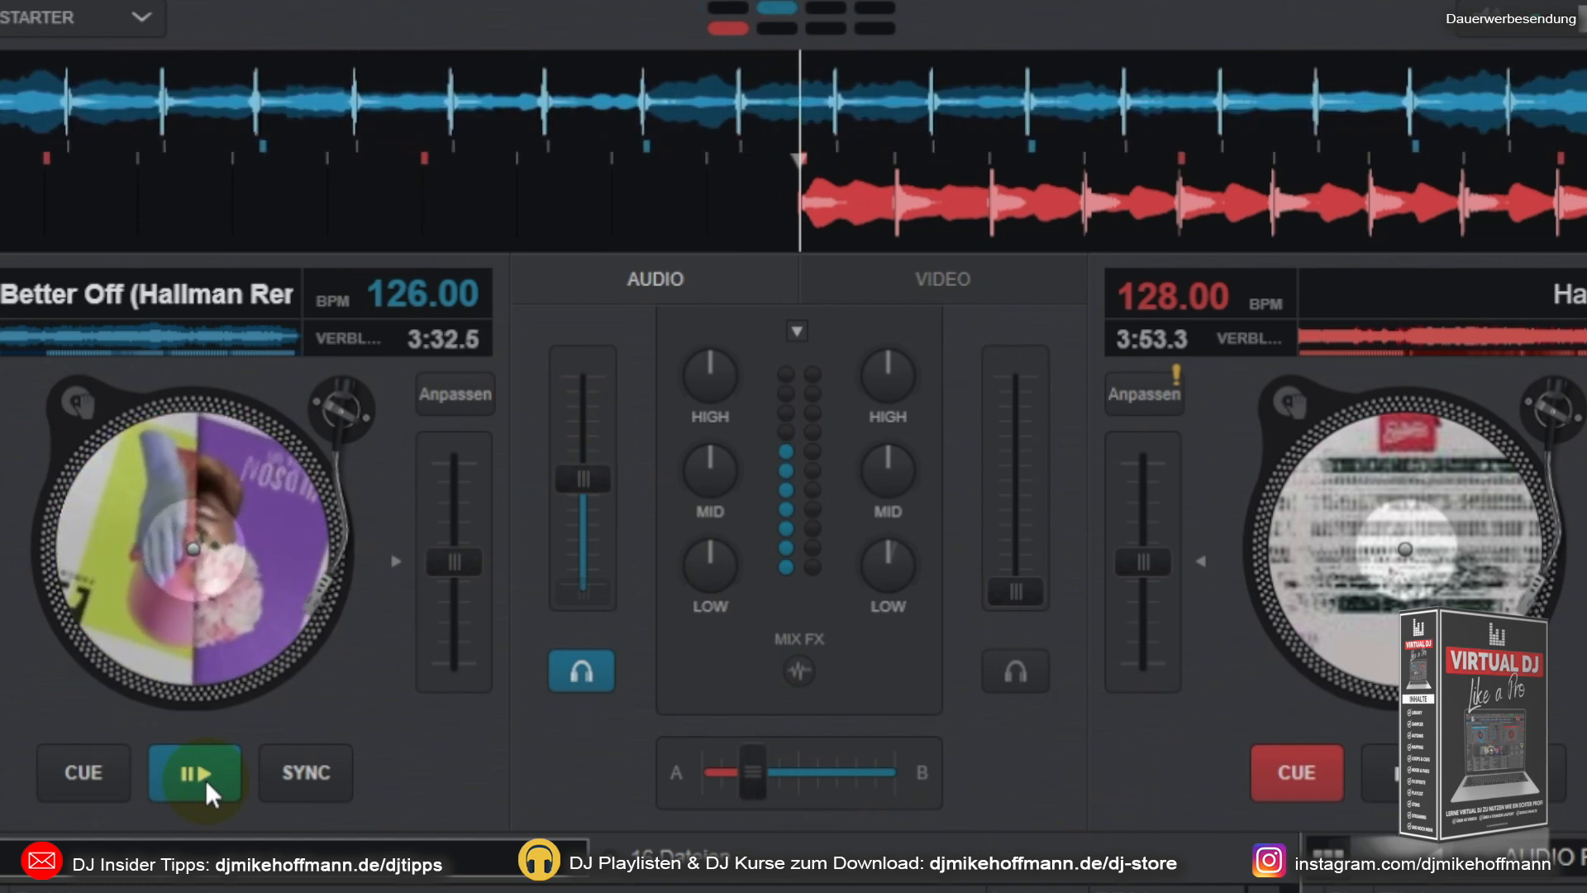
left_click(584, 480)
left_click_drag(584, 480, 565, 599)
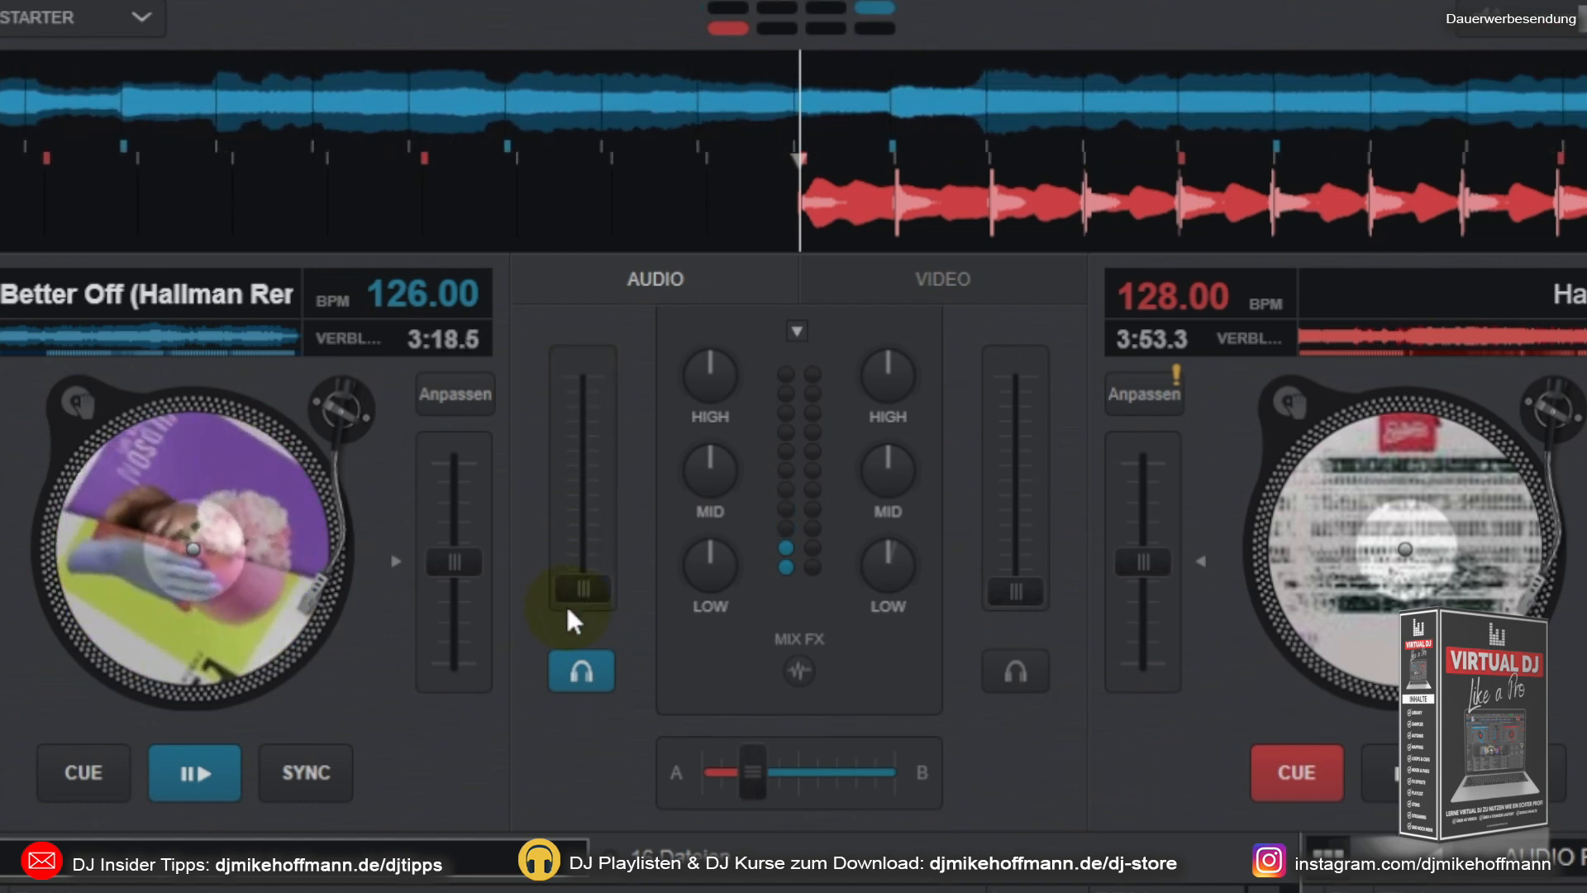
left_click(98, 782)
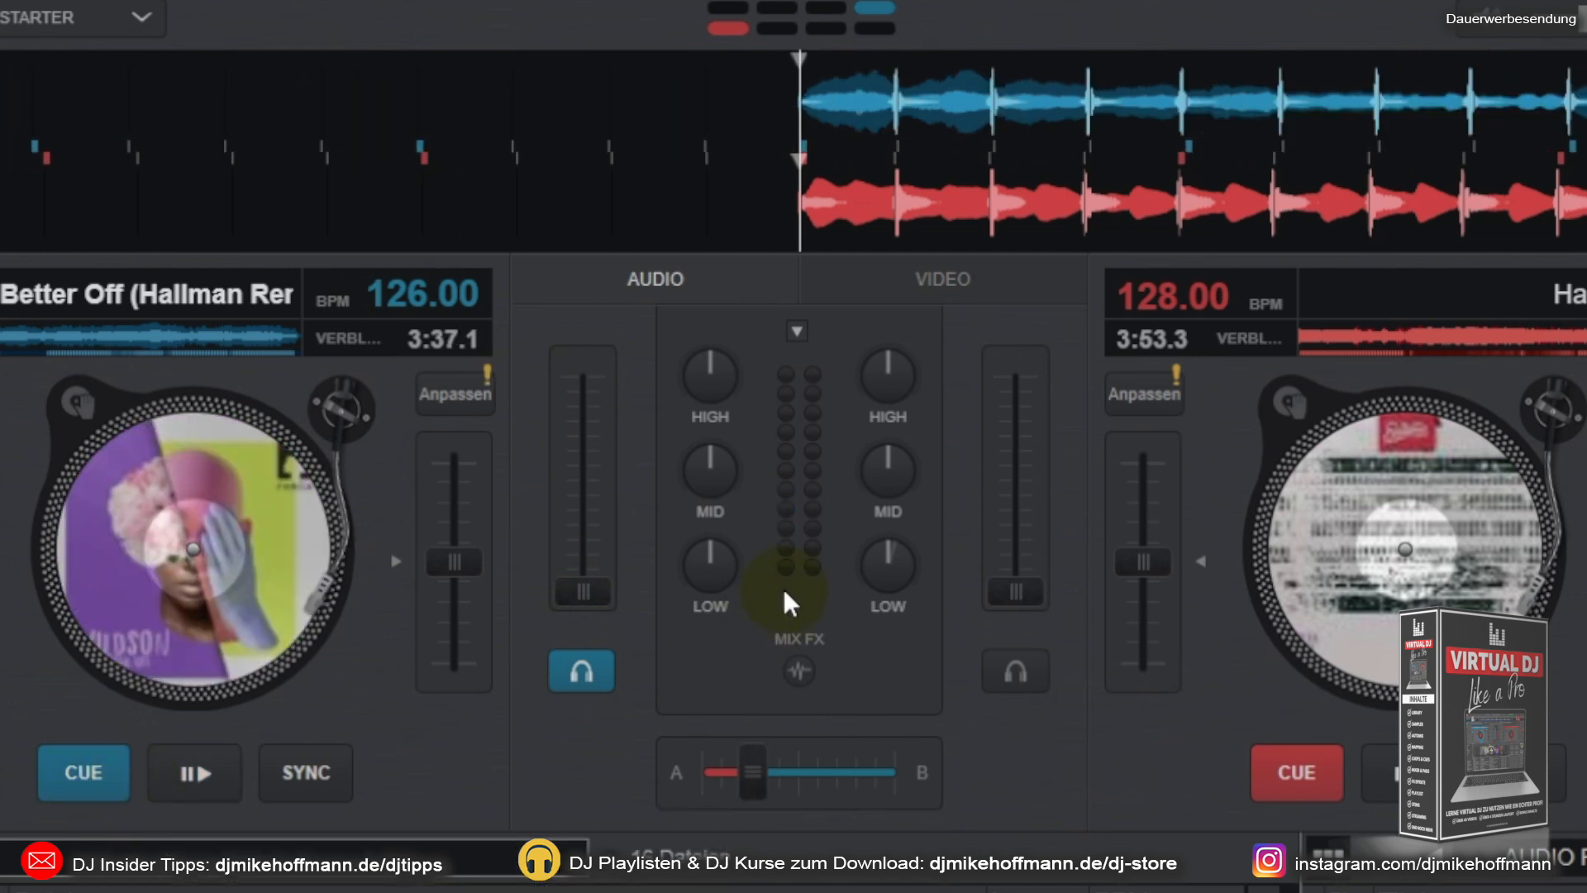
Step: Start and pause deck A's track repeatedly, first with its volume fader closed and finally with it fully open
left_click(195, 780)
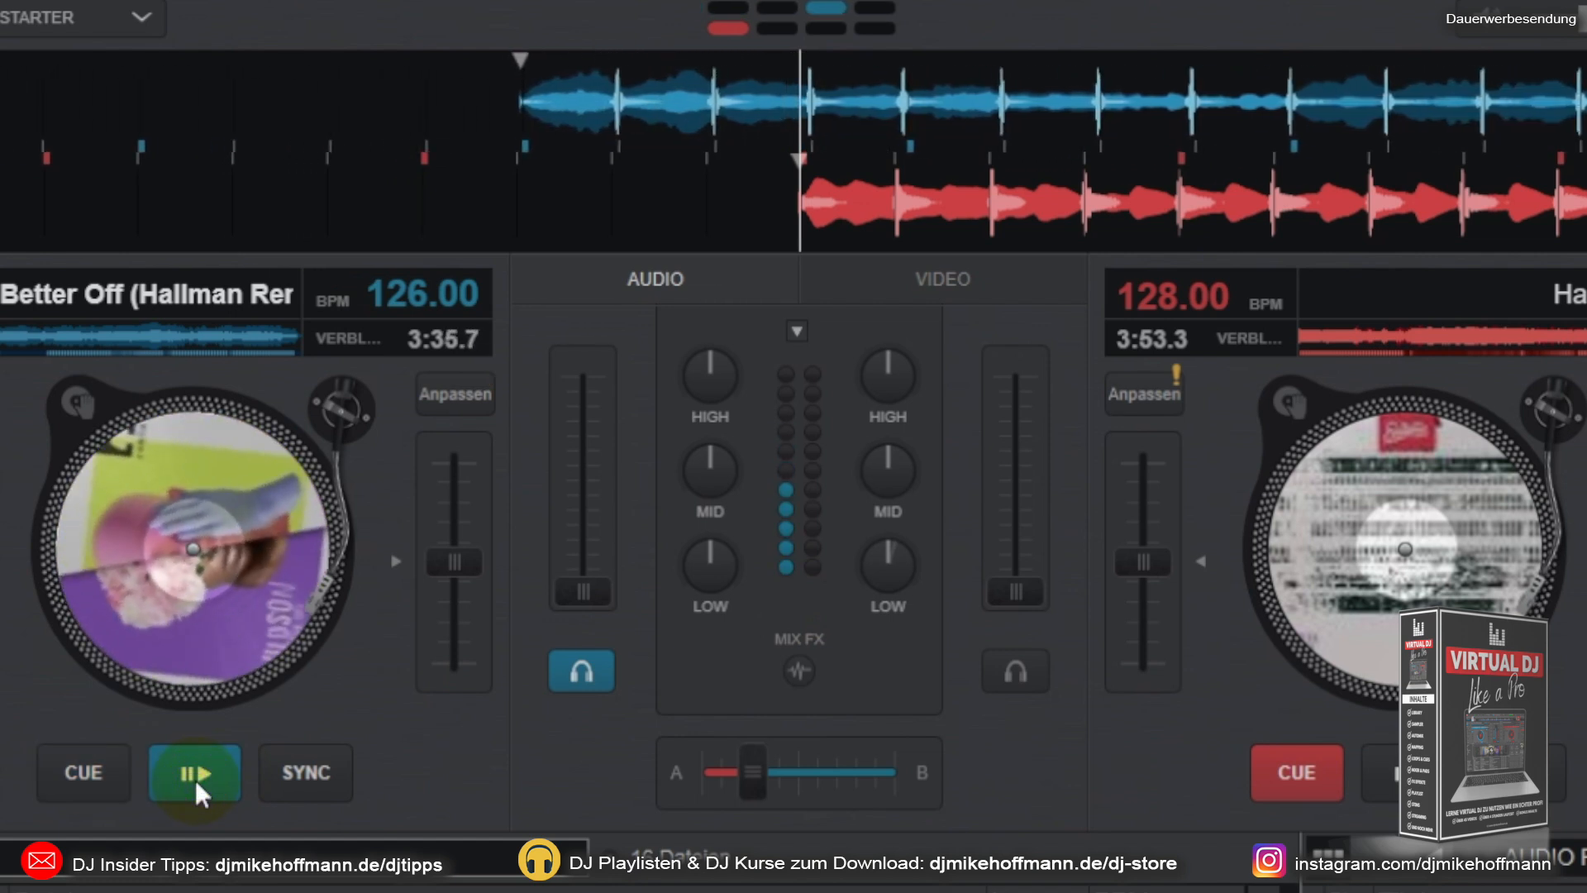
left_click(195, 780)
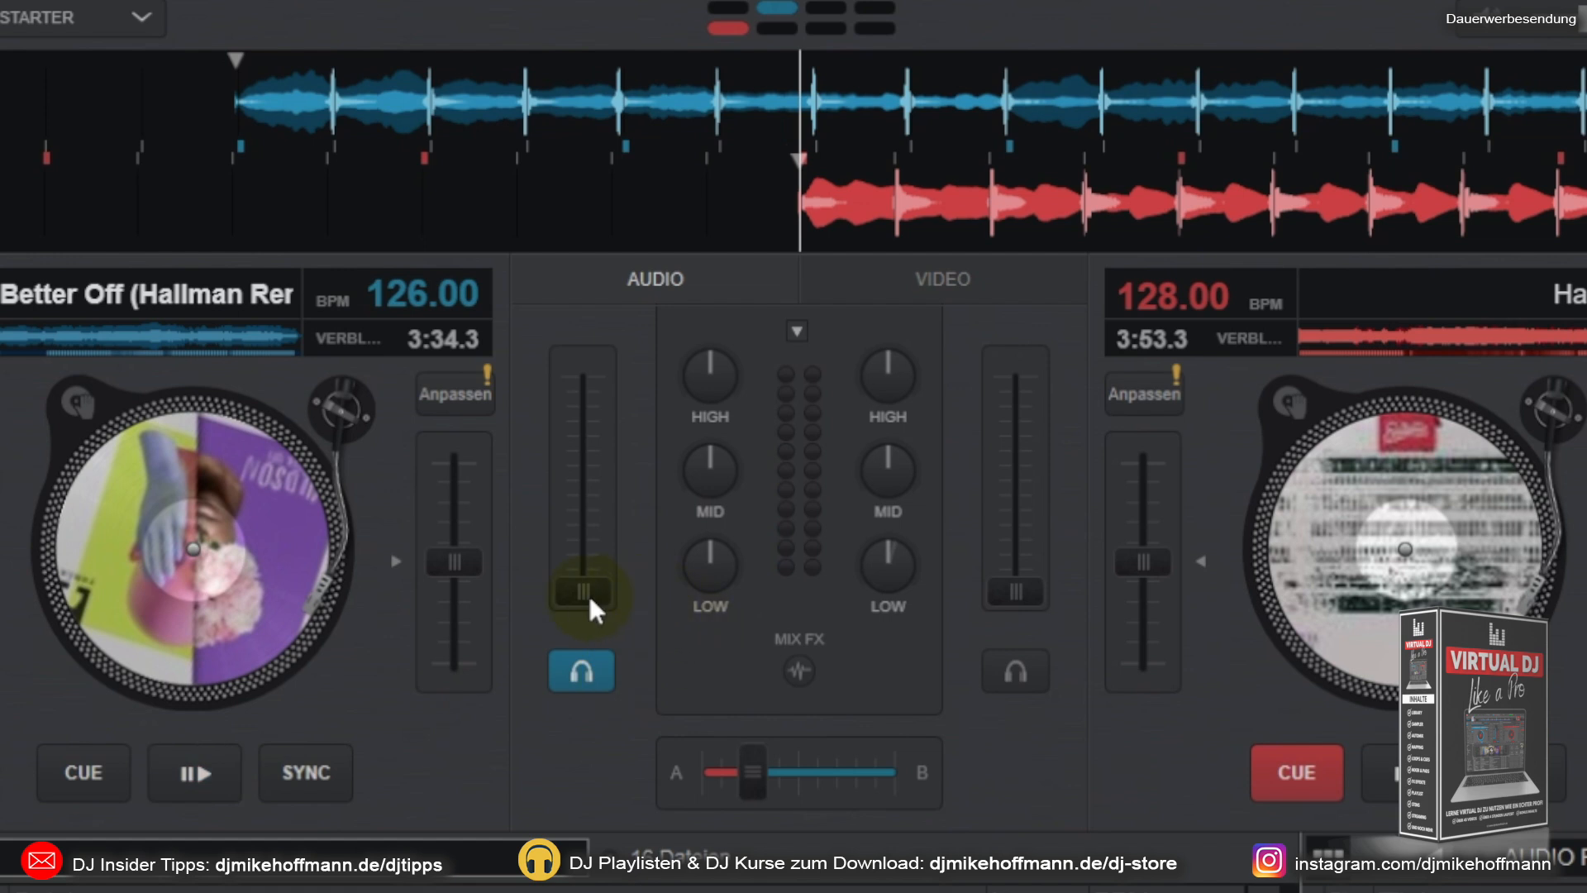
left_click(179, 778)
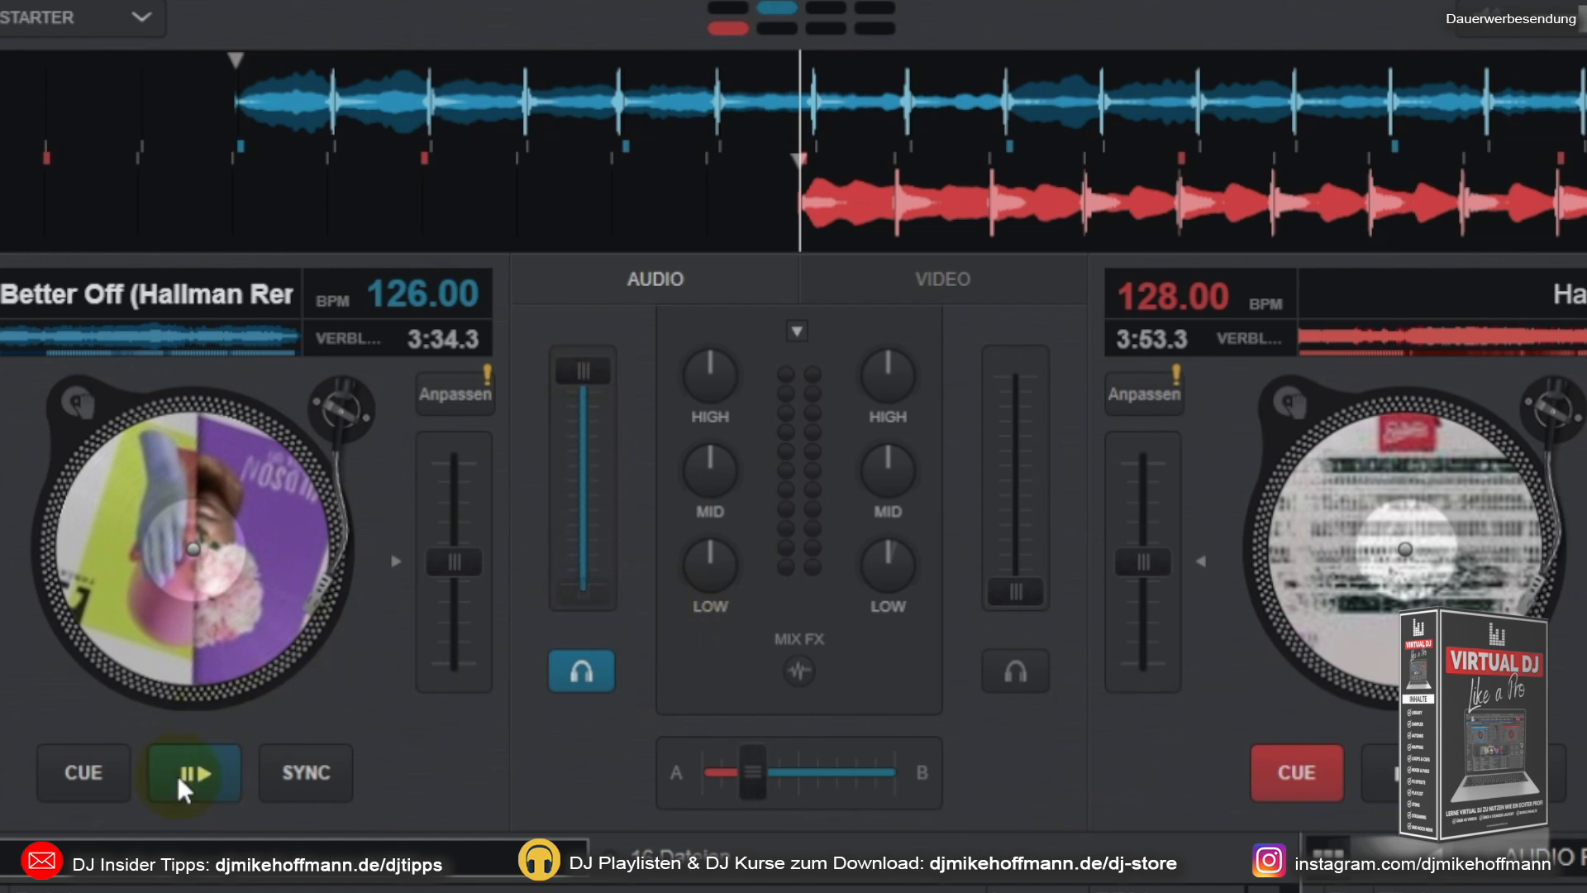
left_click(210, 779)
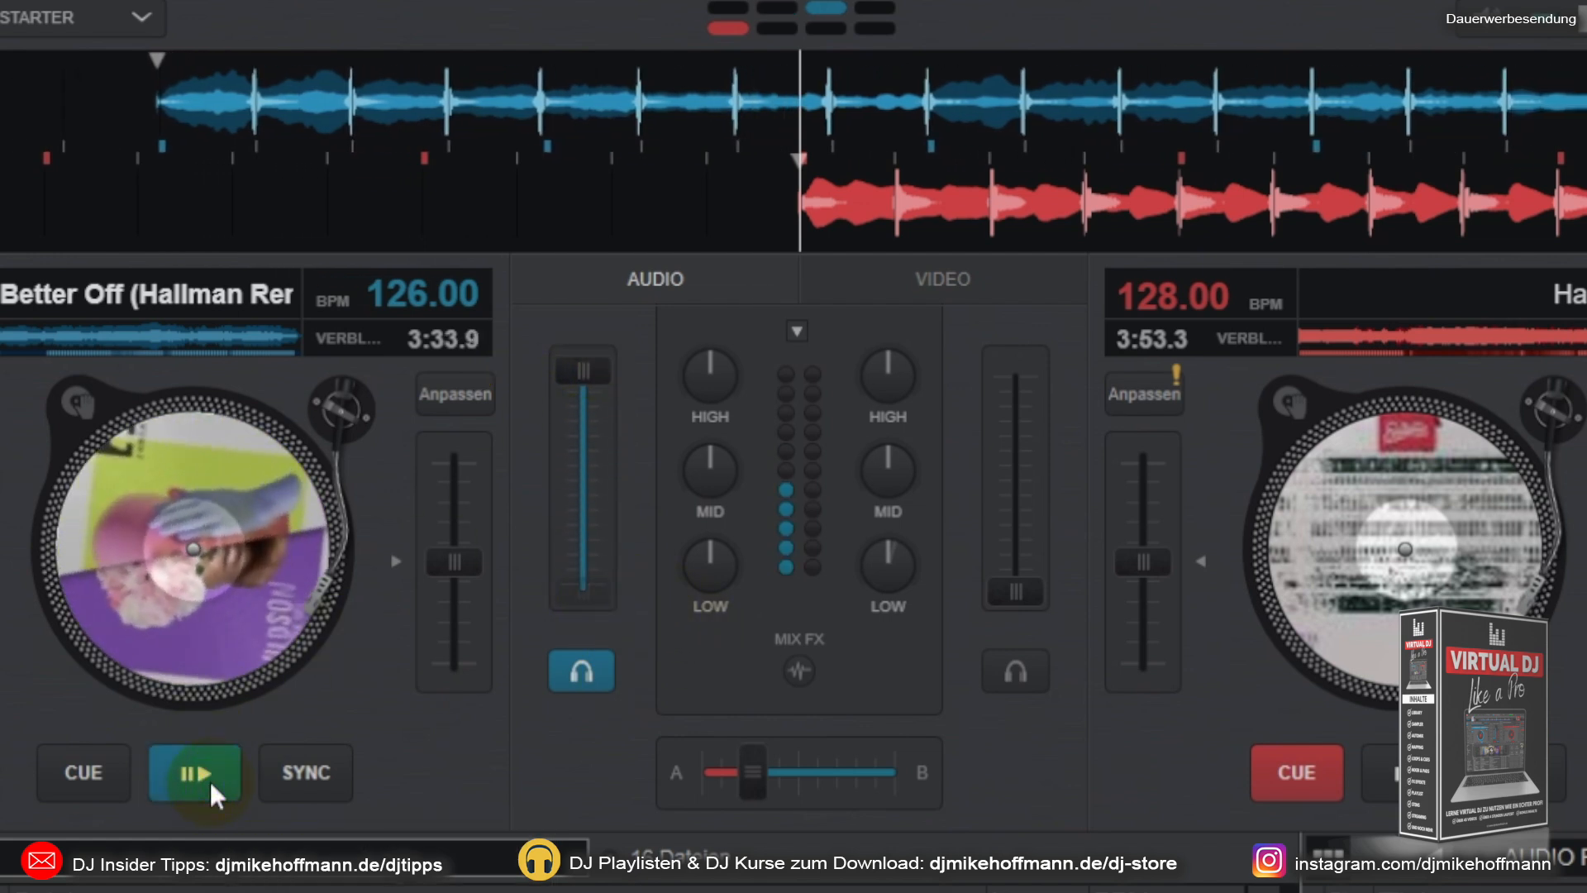
left_click(210, 780)
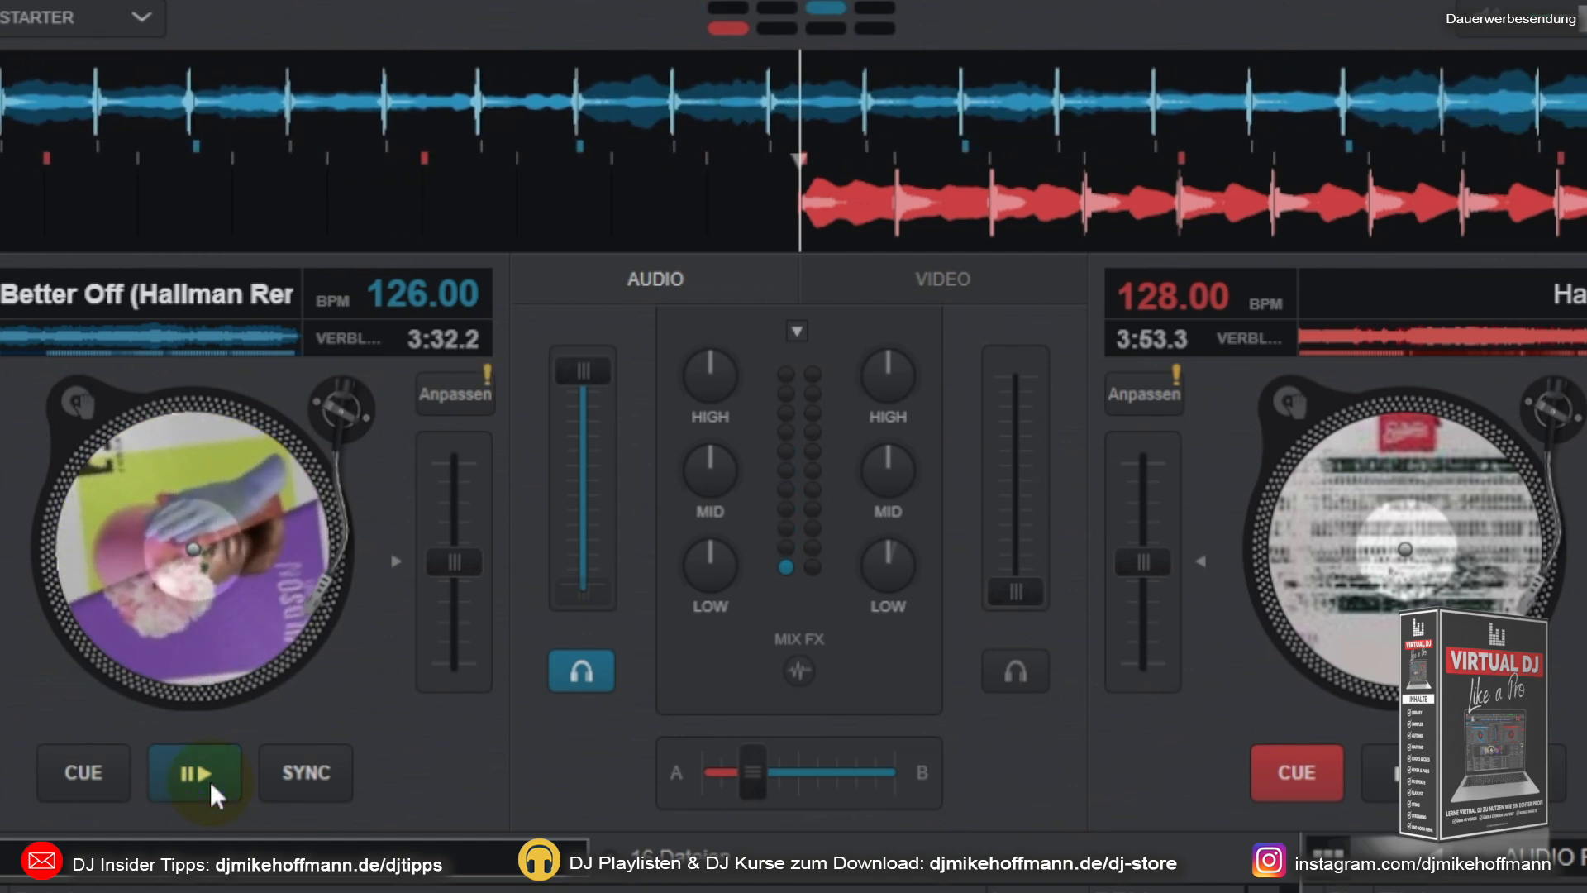
left_click(210, 779)
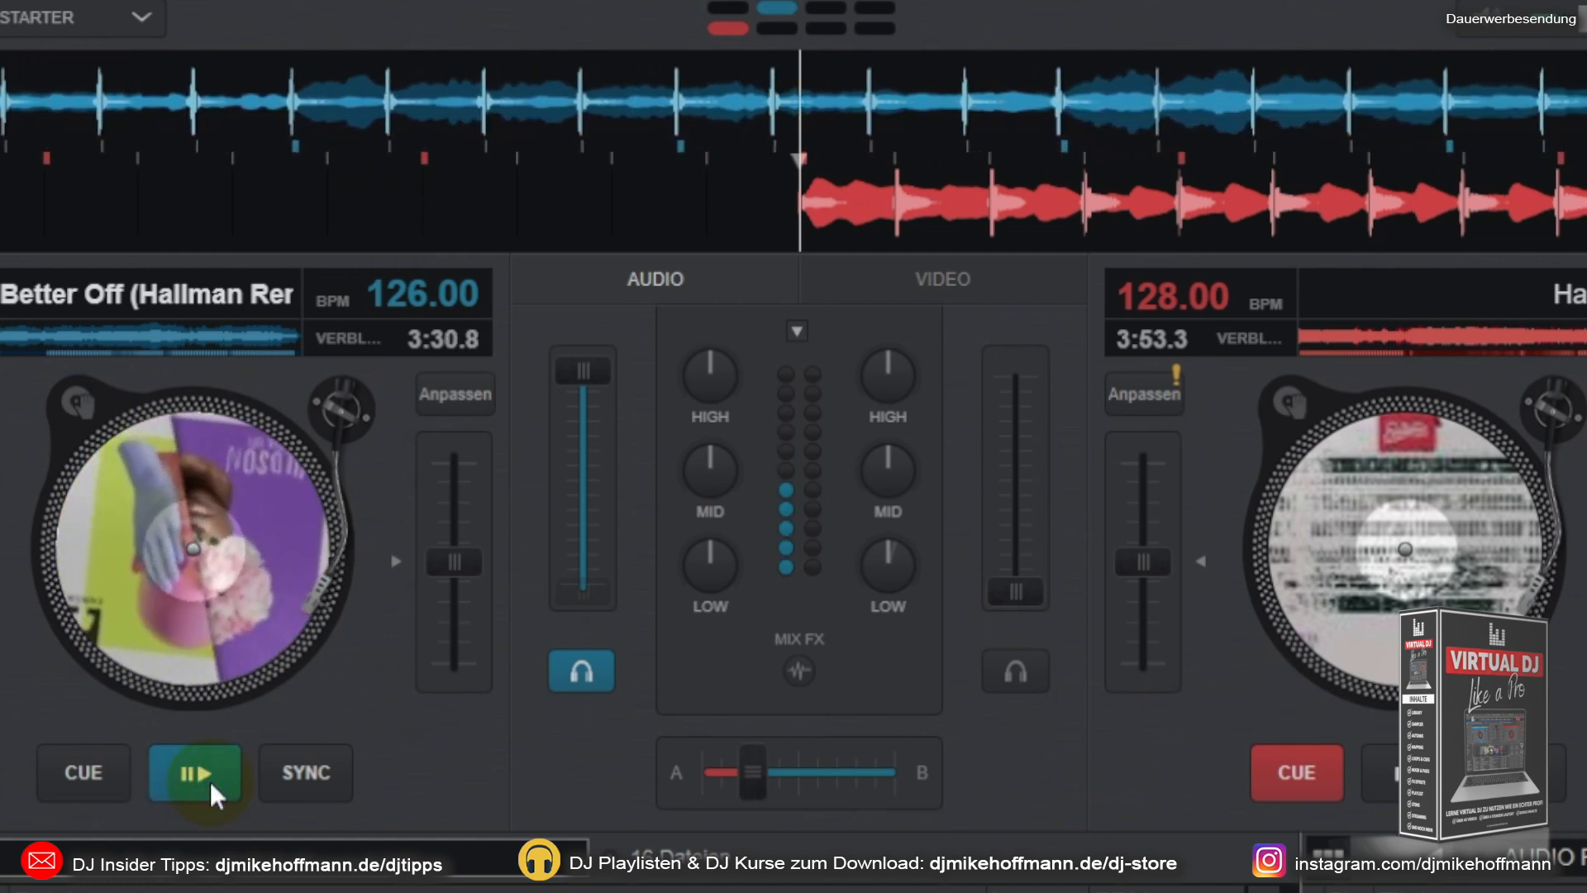
left_click(210, 780)
left_click(210, 779)
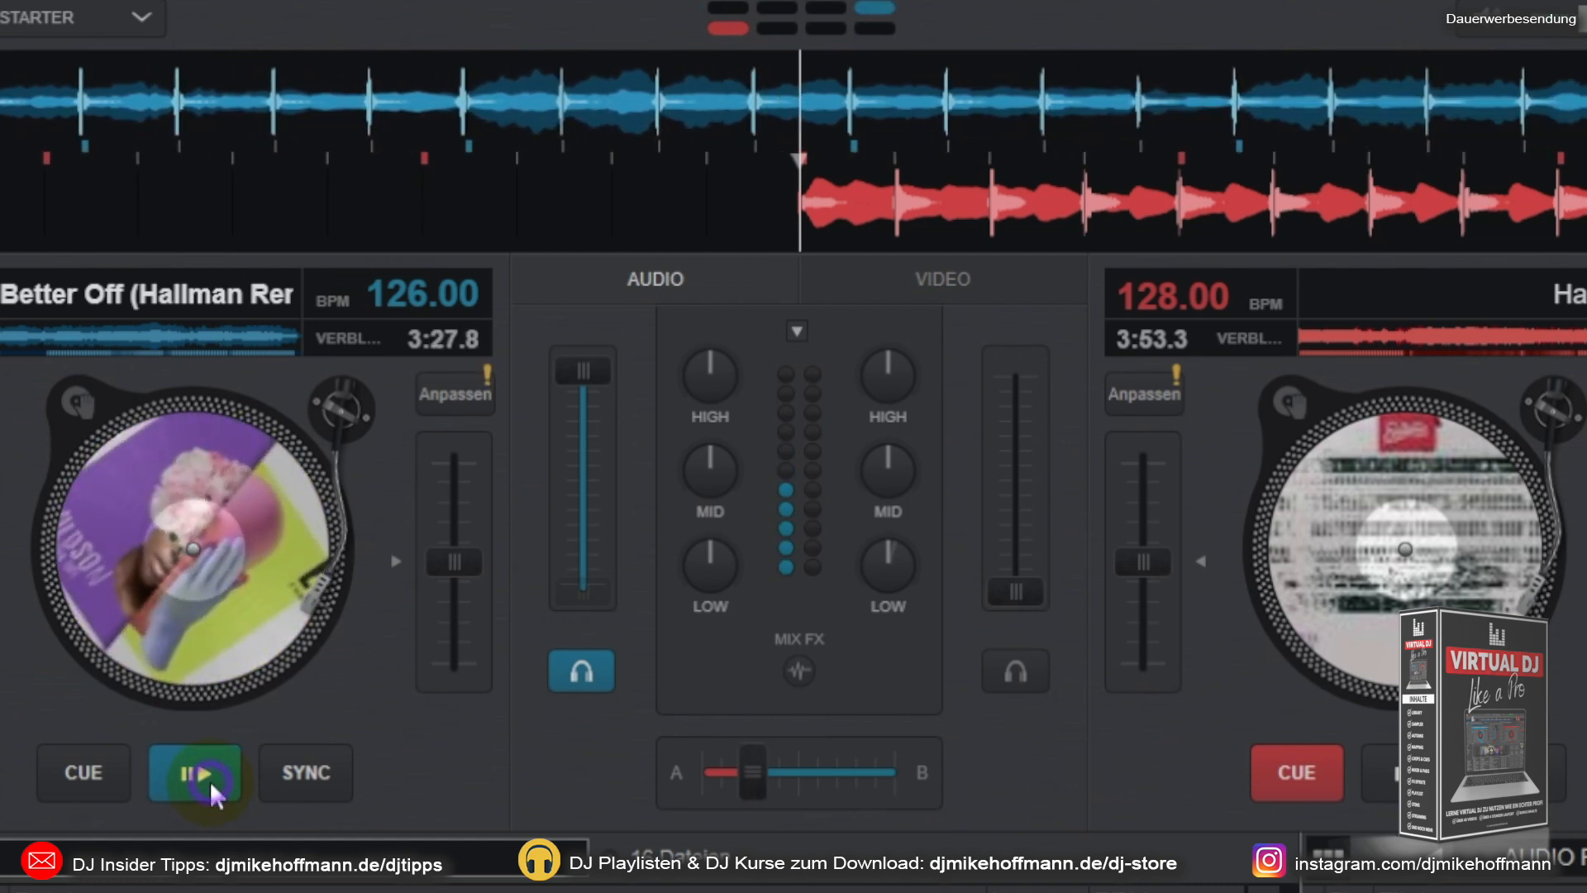
Step: Pause deck A and scrub its track back and forth on the waveform and the platter, with its volume fader lowered
left_click(210, 780)
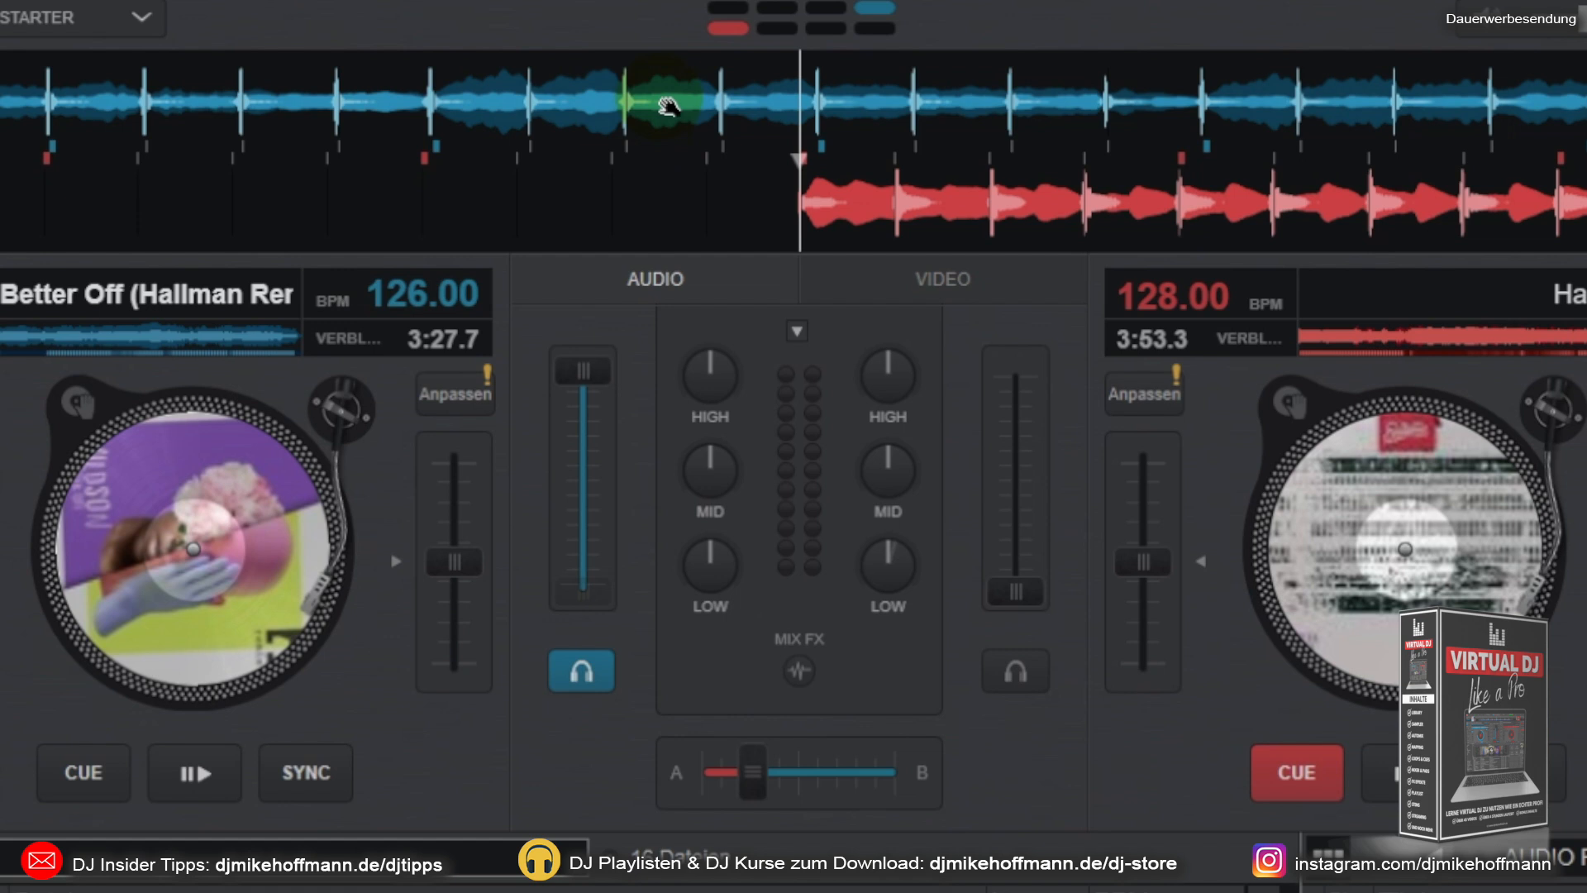
left_click_drag(676, 105, 822, 104)
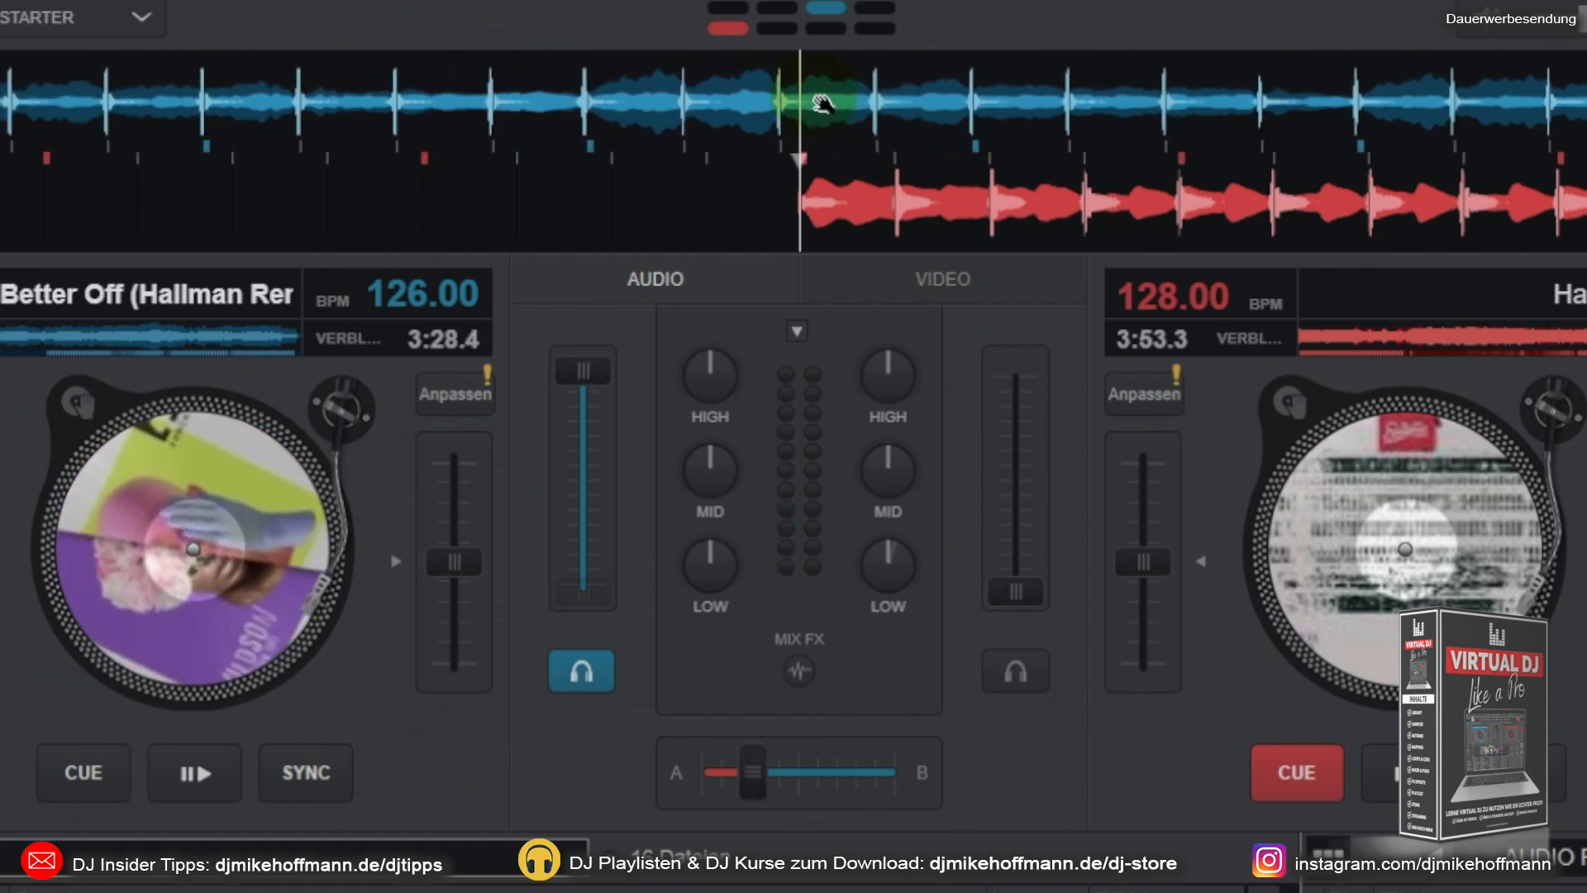
left_click_drag(573, 538, 573, 551)
left_click_drag(679, 102, 542, 114)
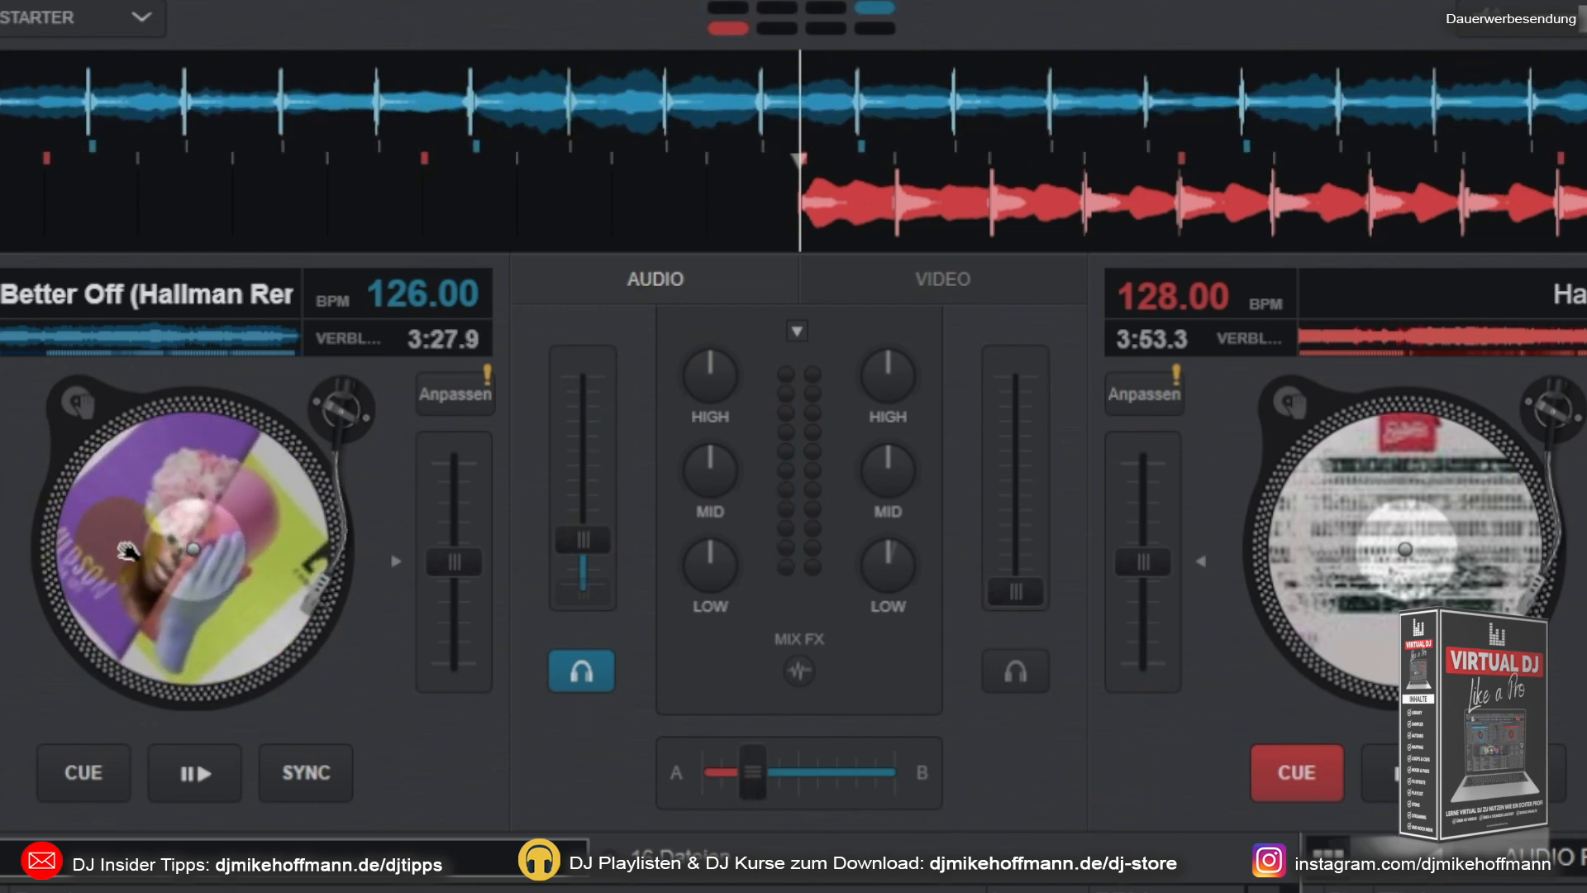
mouse_move(266, 549)
left_mouse_down()
mouse_move(213, 471)
mouse_move(145, 454)
mouse_move(199, 455)
mouse_move(149, 479)
mouse_move(190, 463)
mouse_move(281, 581)
mouse_move(296, 560)
left_mouse_up()
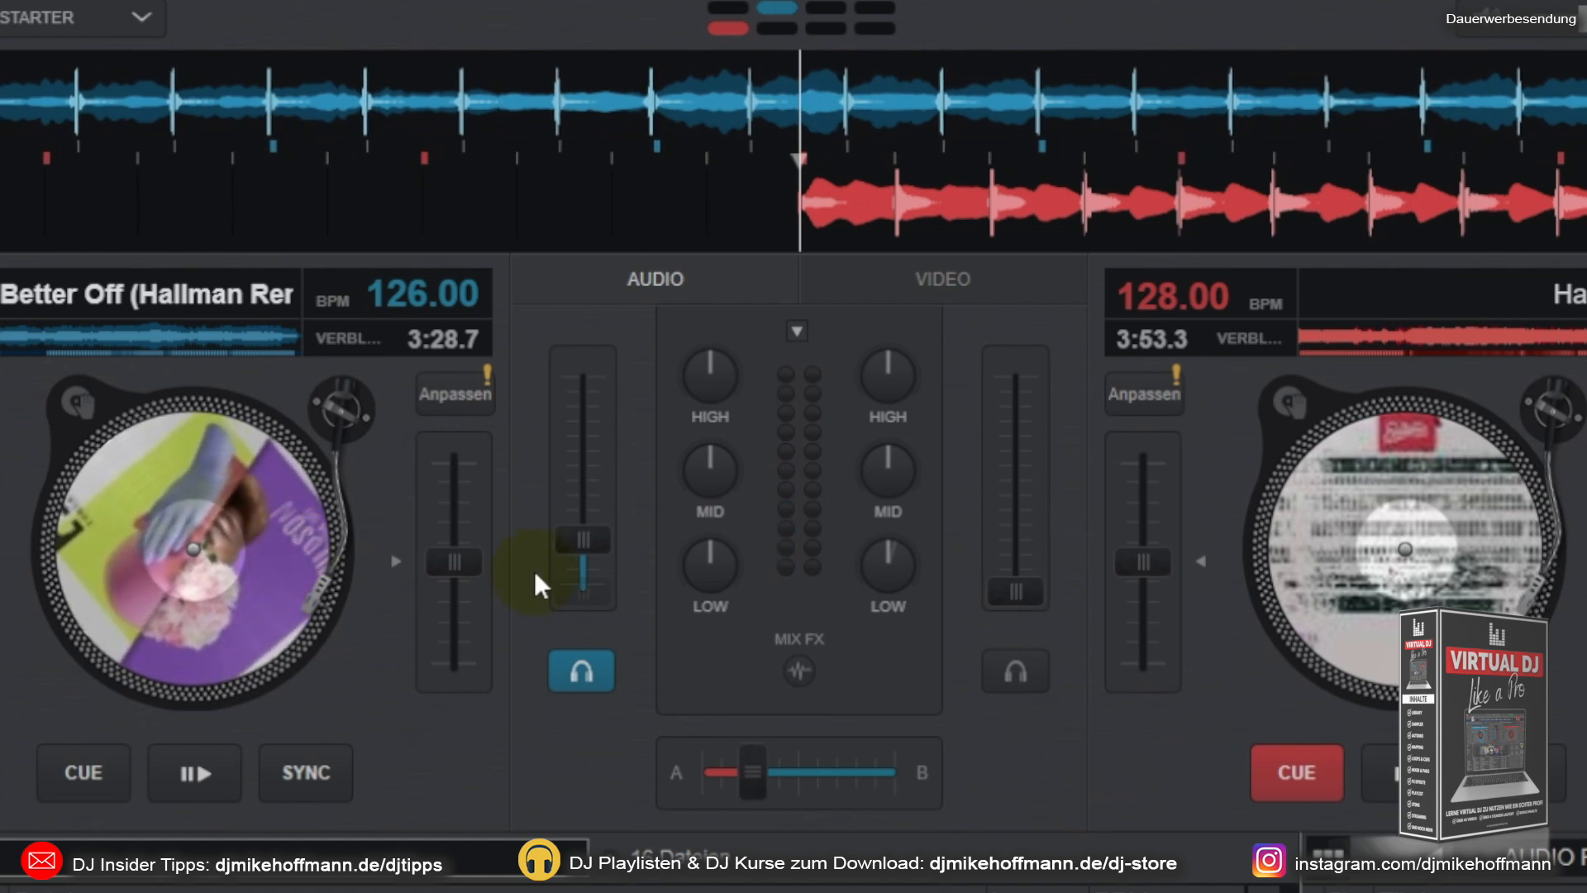
mouse_move(289, 575)
left_mouse_down()
mouse_move(295, 529)
mouse_move(294, 545)
left_mouse_up()
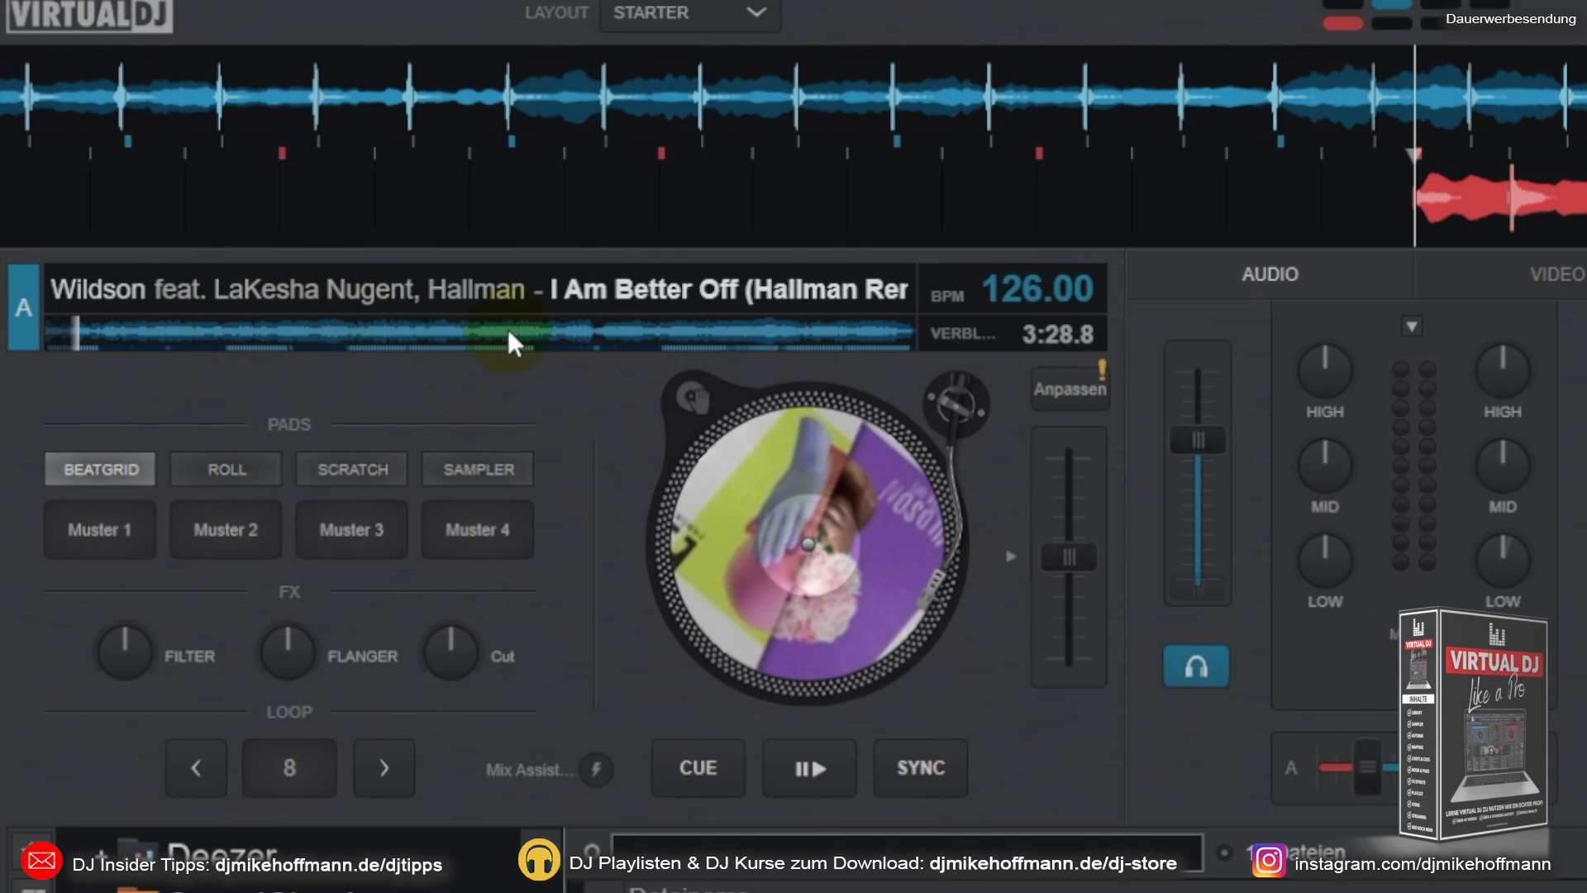
Step: Jump deck A's track to several positions along its overview waveform, ending in the first part of the song
left_click(262, 334)
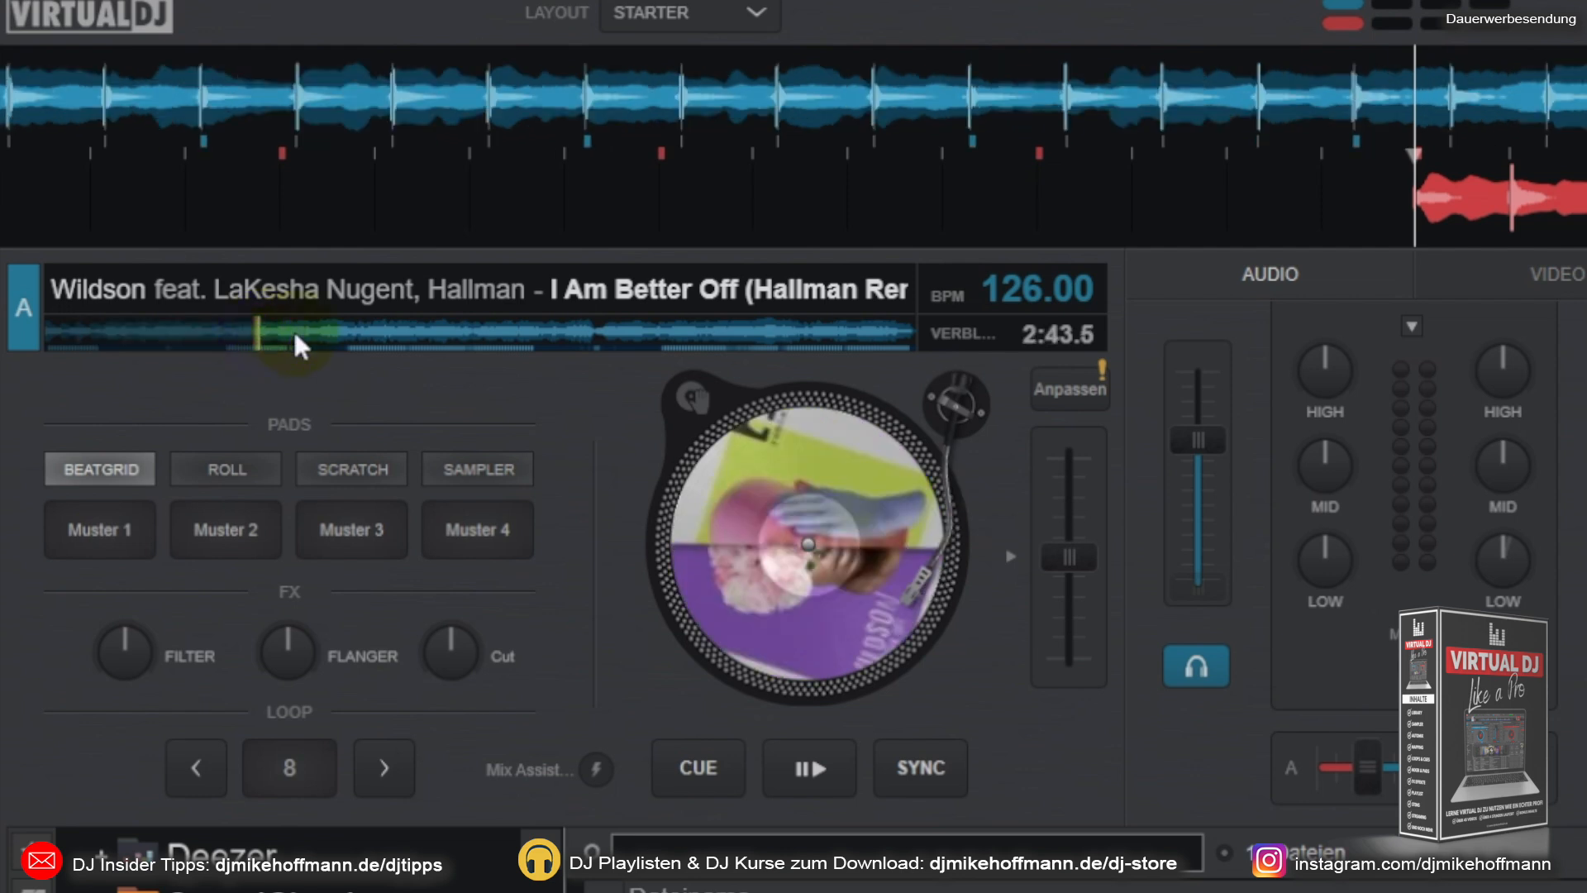
left_click(447, 333)
left_click(590, 328)
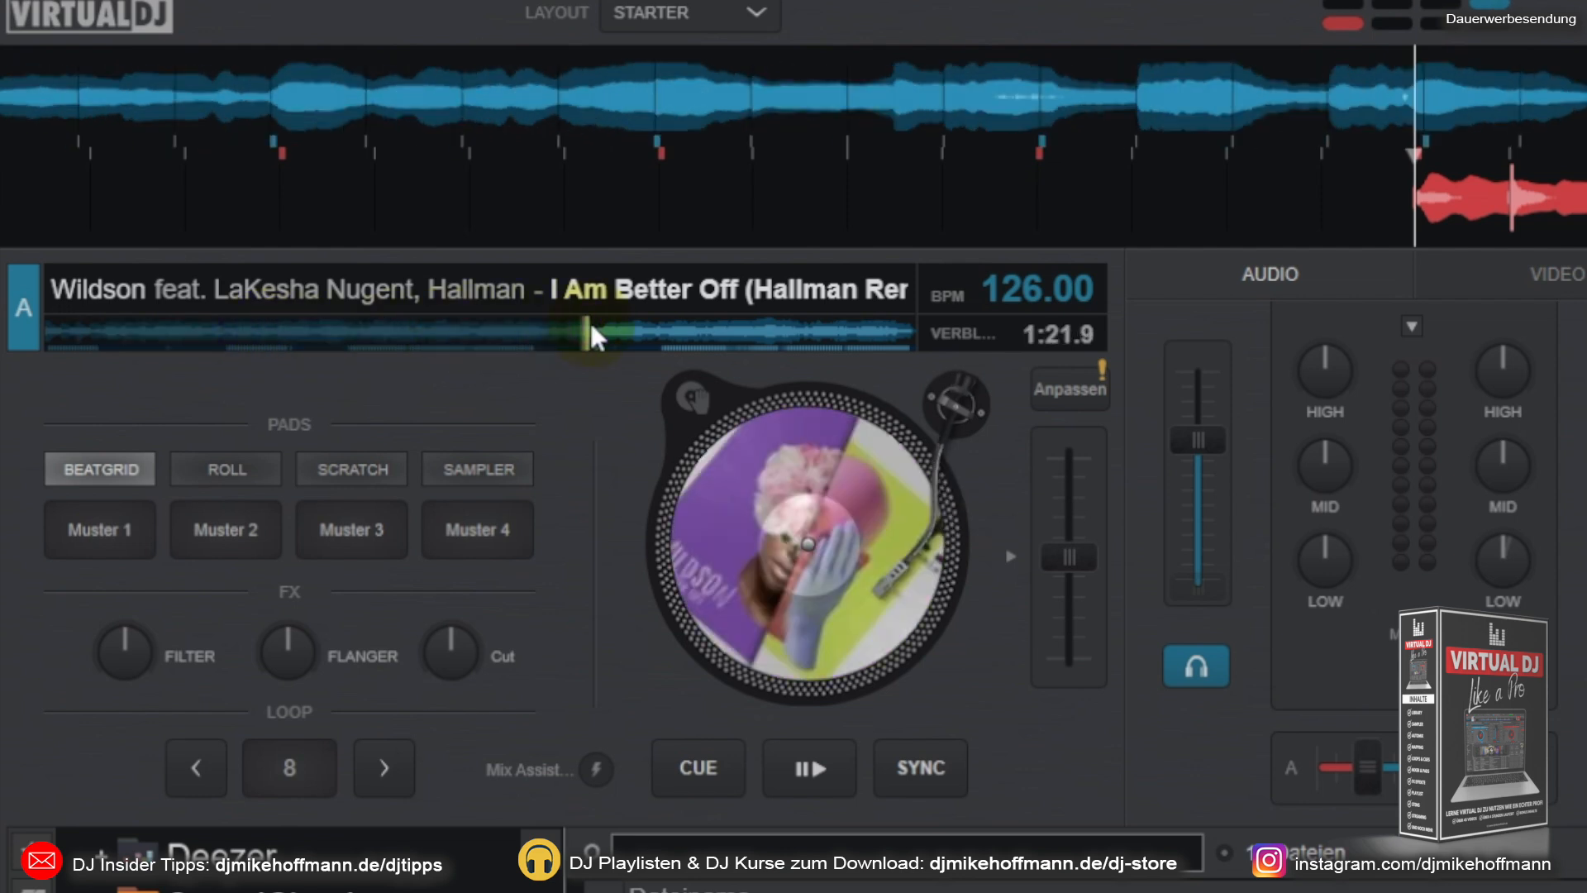
left_click(716, 333)
left_click(815, 333)
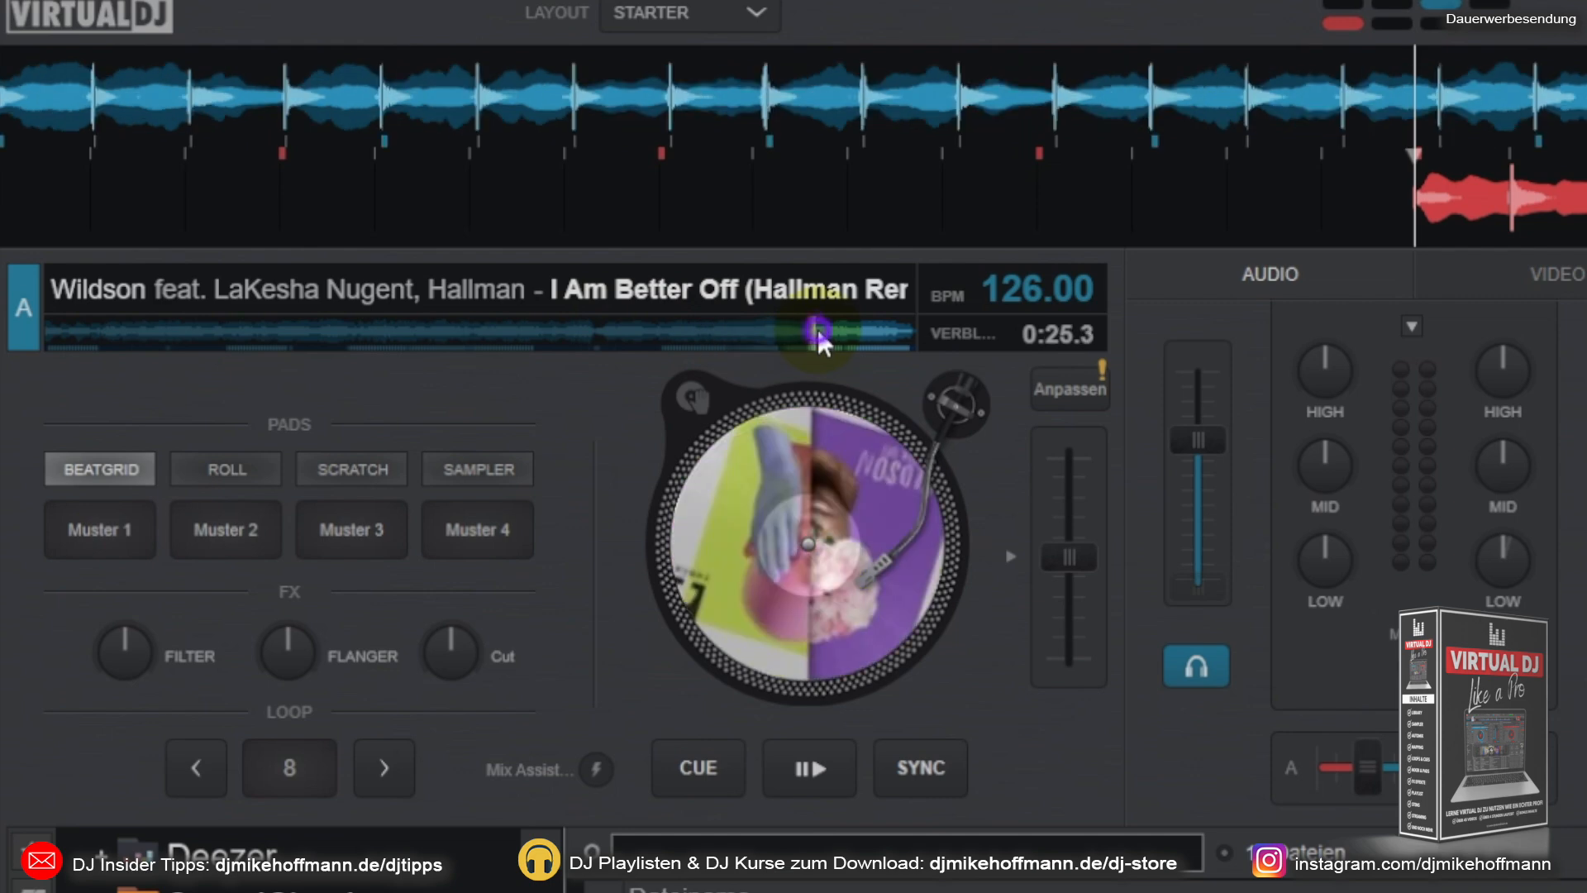
left_click(294, 333)
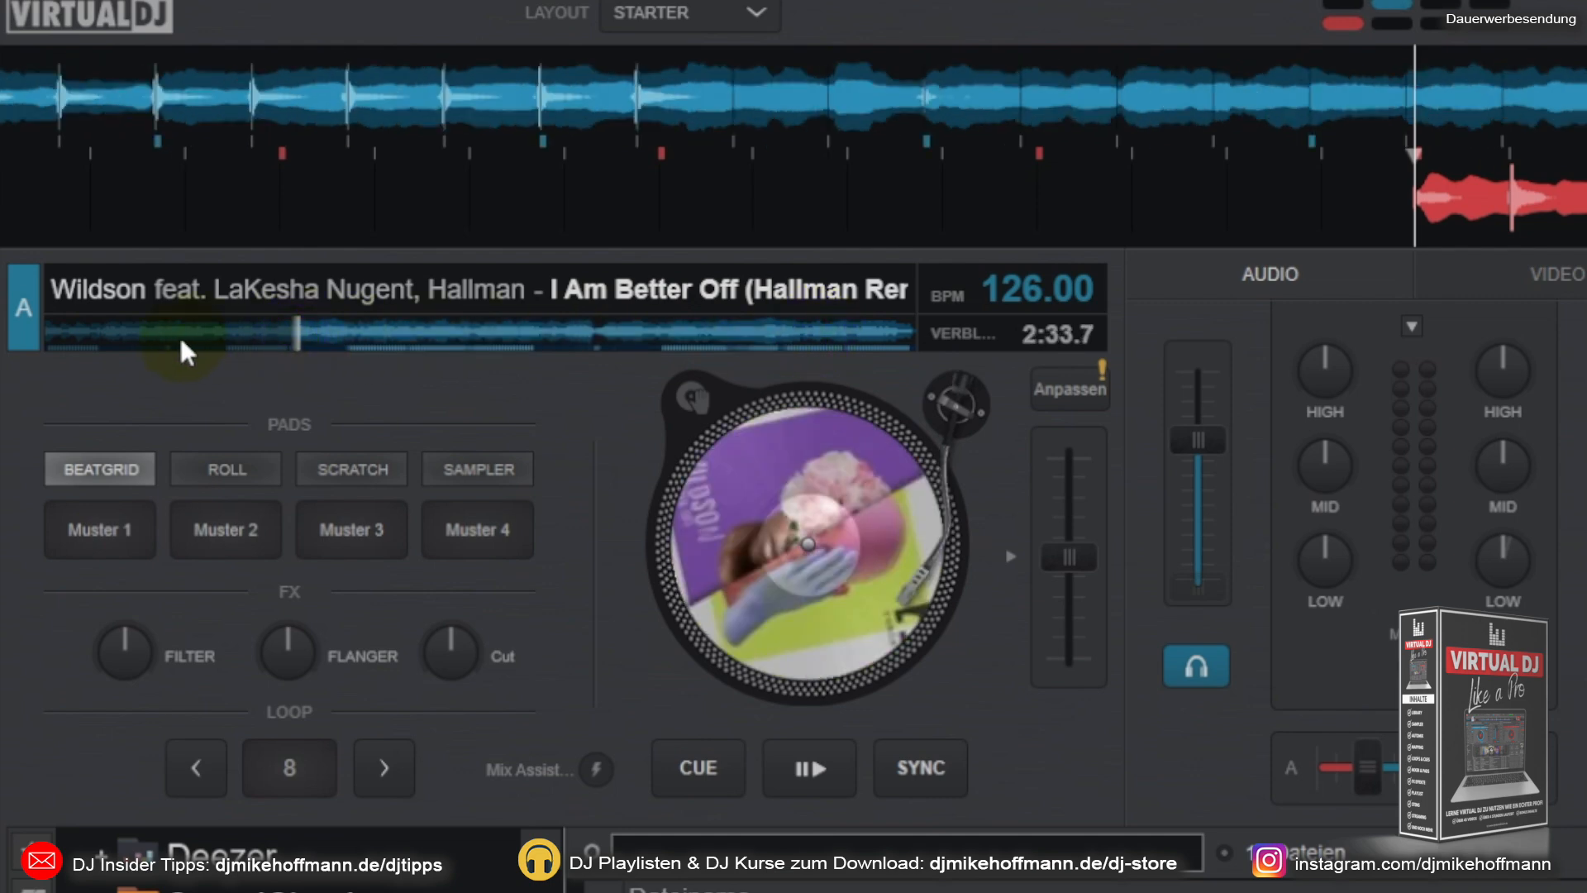
left_click(178, 334)
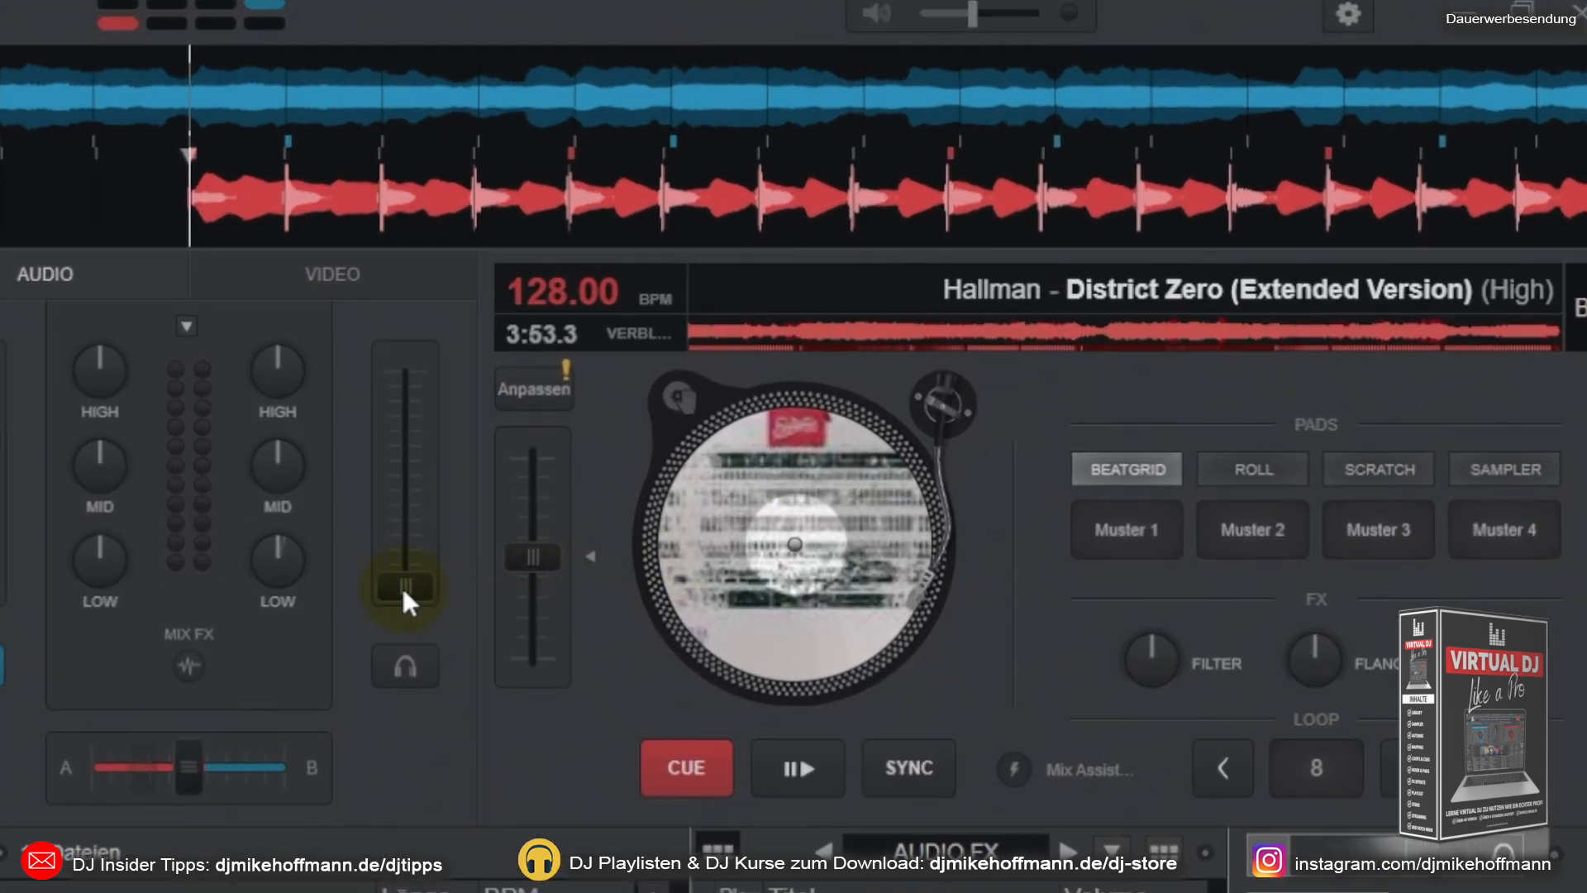
Step: Open deck B's volume fader most of the way, start and pause its track, and return it to the cue point
mouse_move(403, 590)
left_click_drag(403, 592, 410, 566)
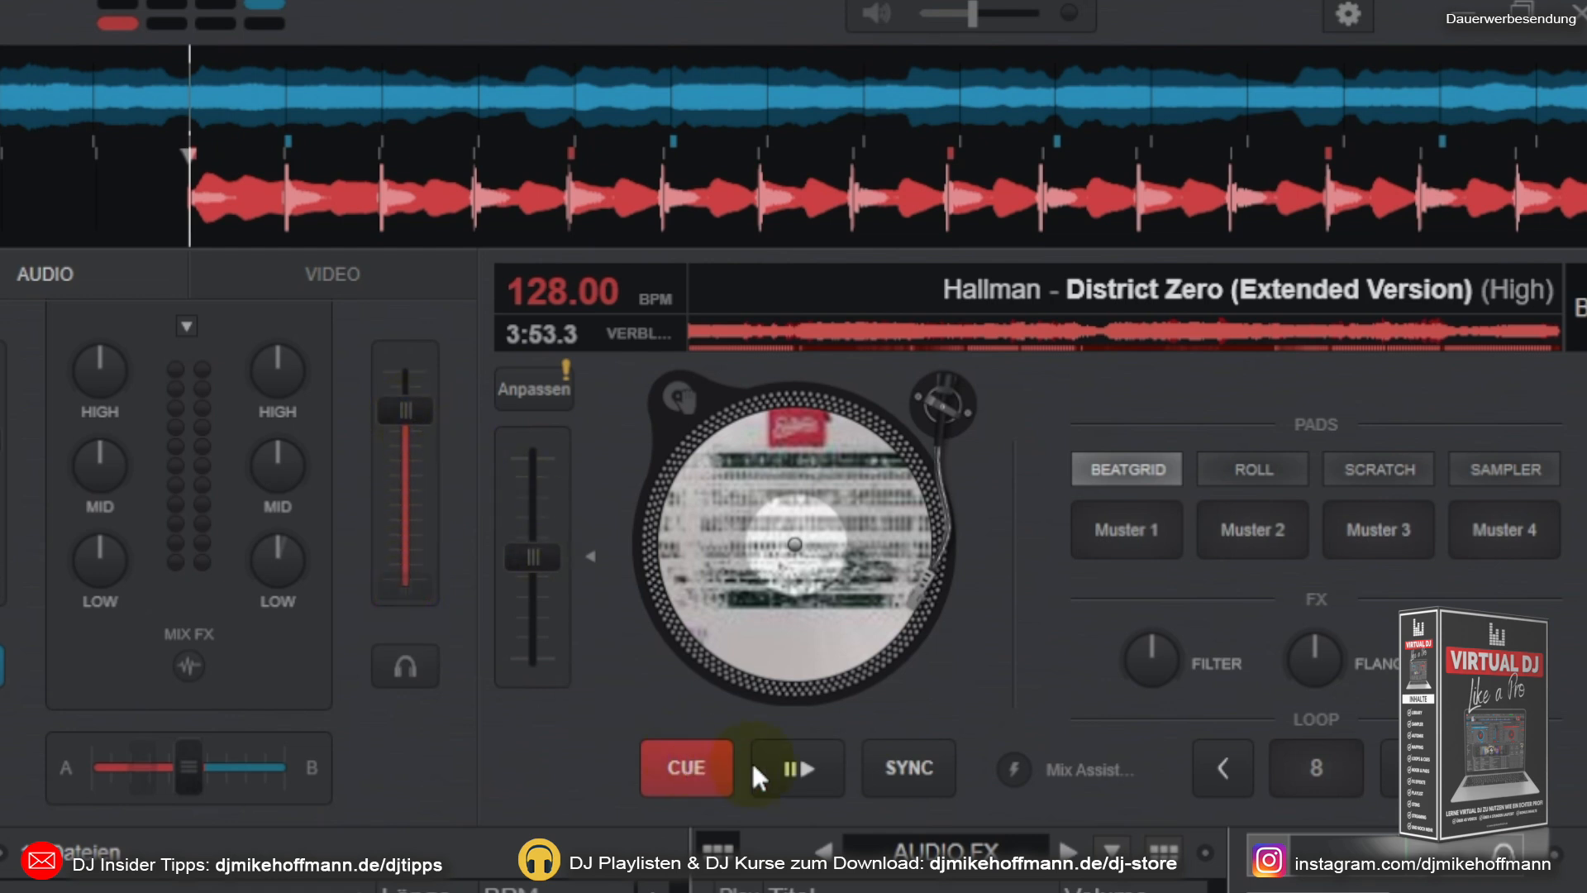
left_click(775, 764)
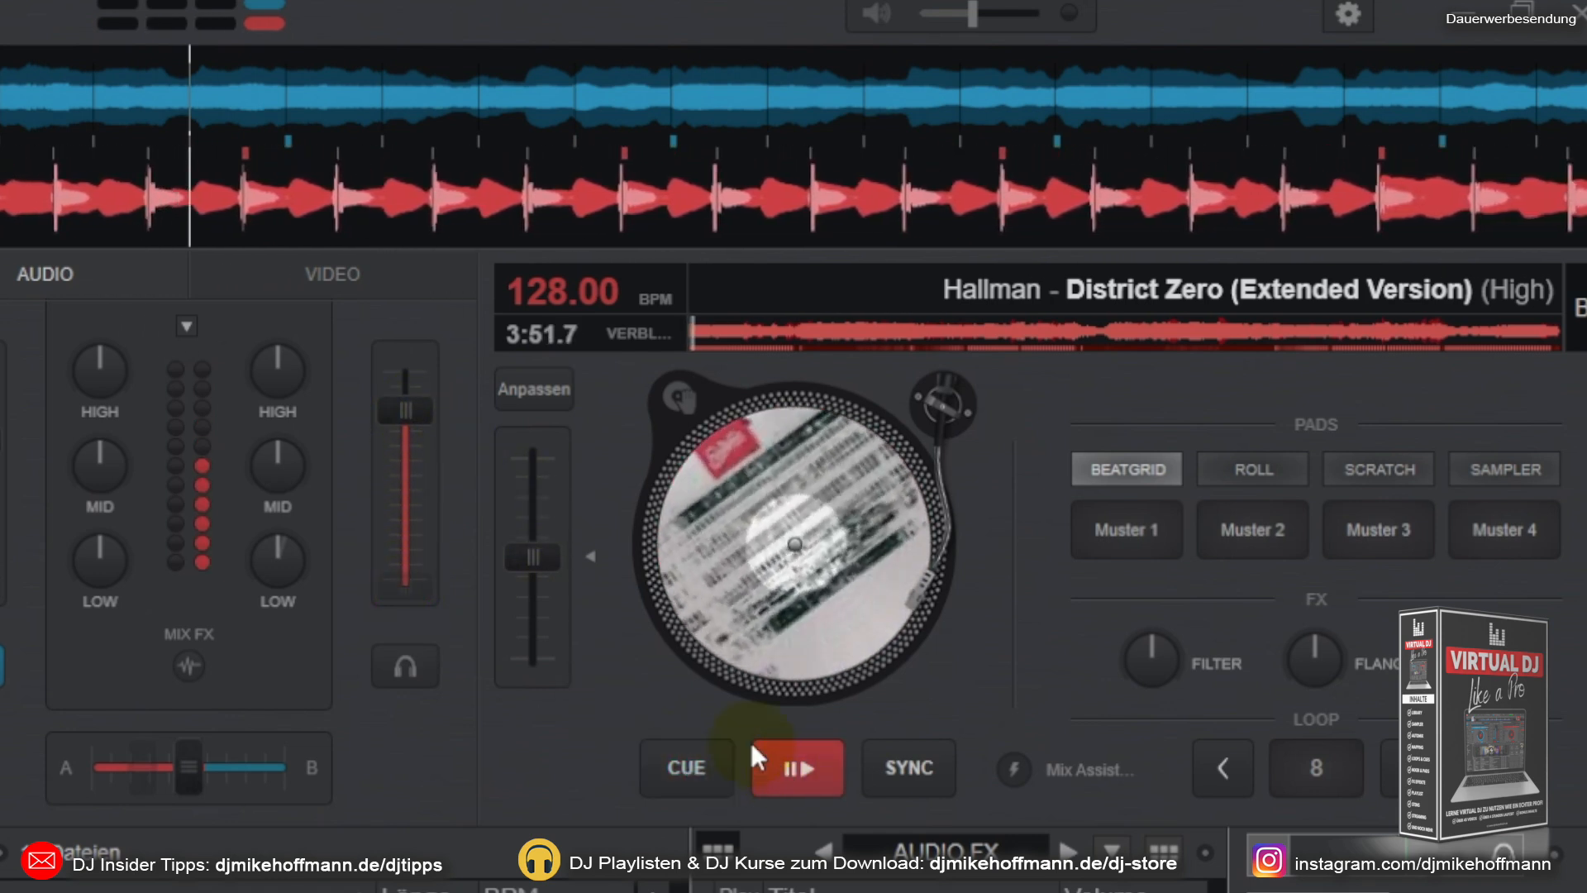
mouse_move(417, 415)
left_mouse_down()
mouse_move(398, 601)
mouse_move(408, 356)
mouse_move(367, 621)
mouse_move(414, 418)
left_mouse_up()
left_click(792, 766)
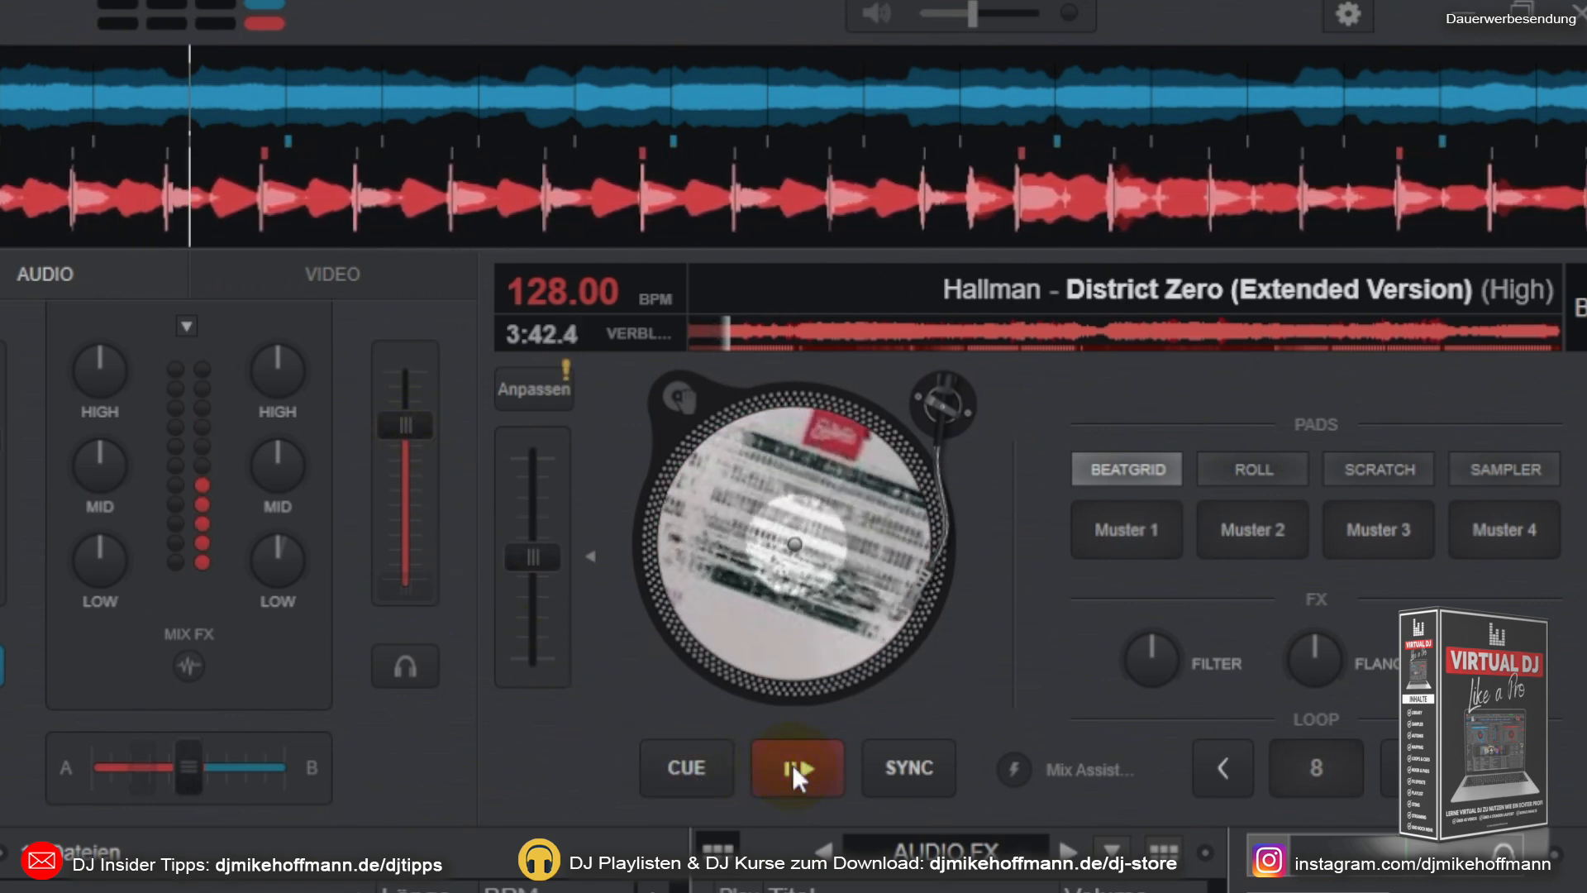
left_click(791, 763)
left_click(761, 767)
left_click(652, 771)
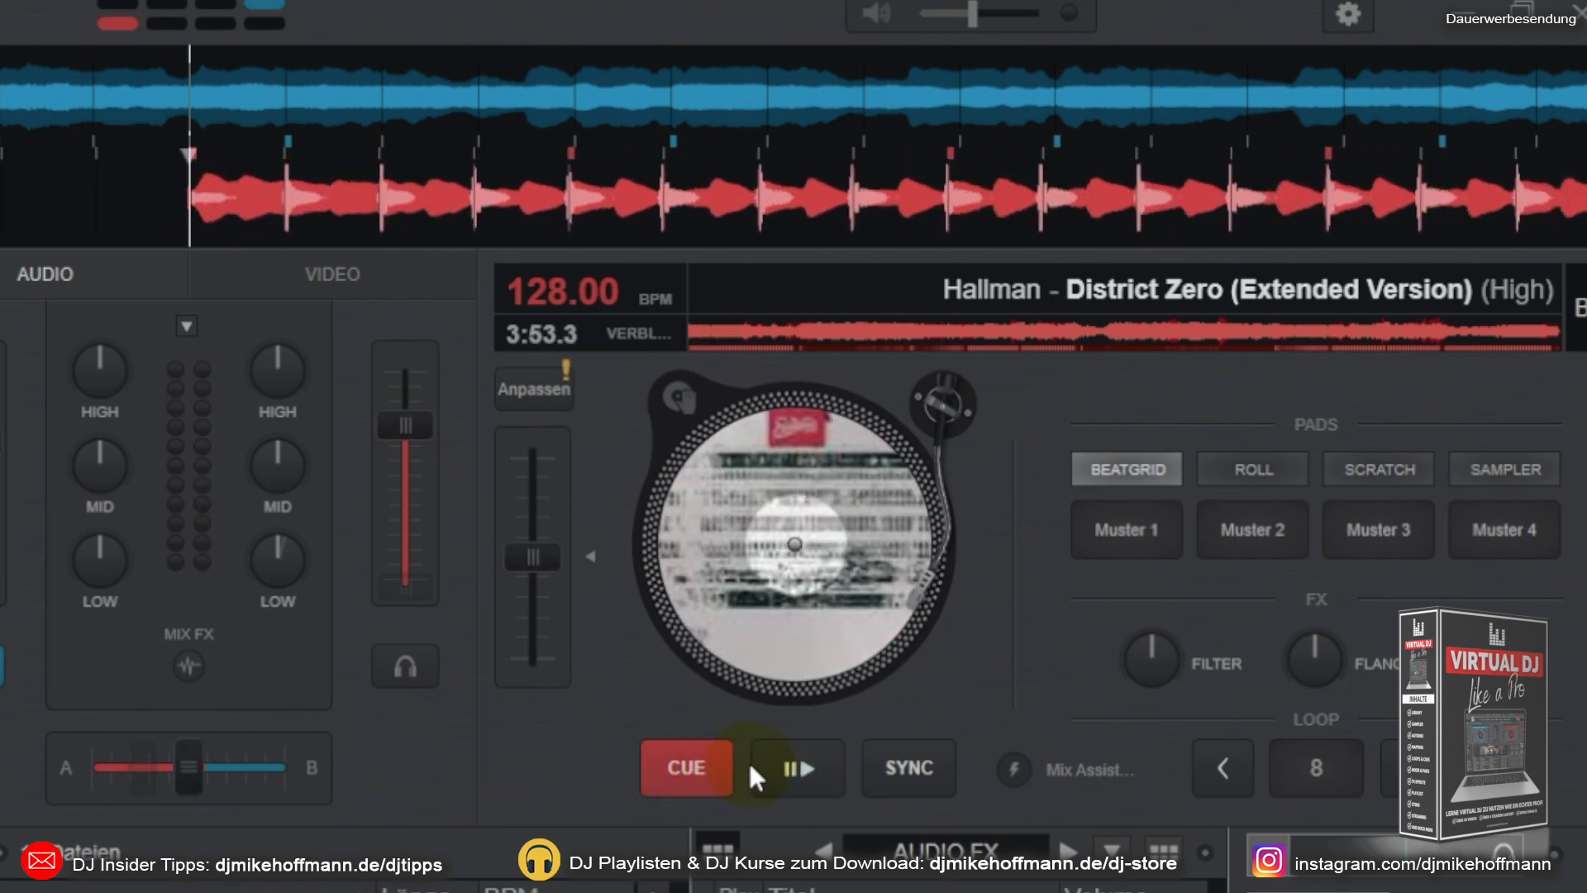
left_click(697, 777)
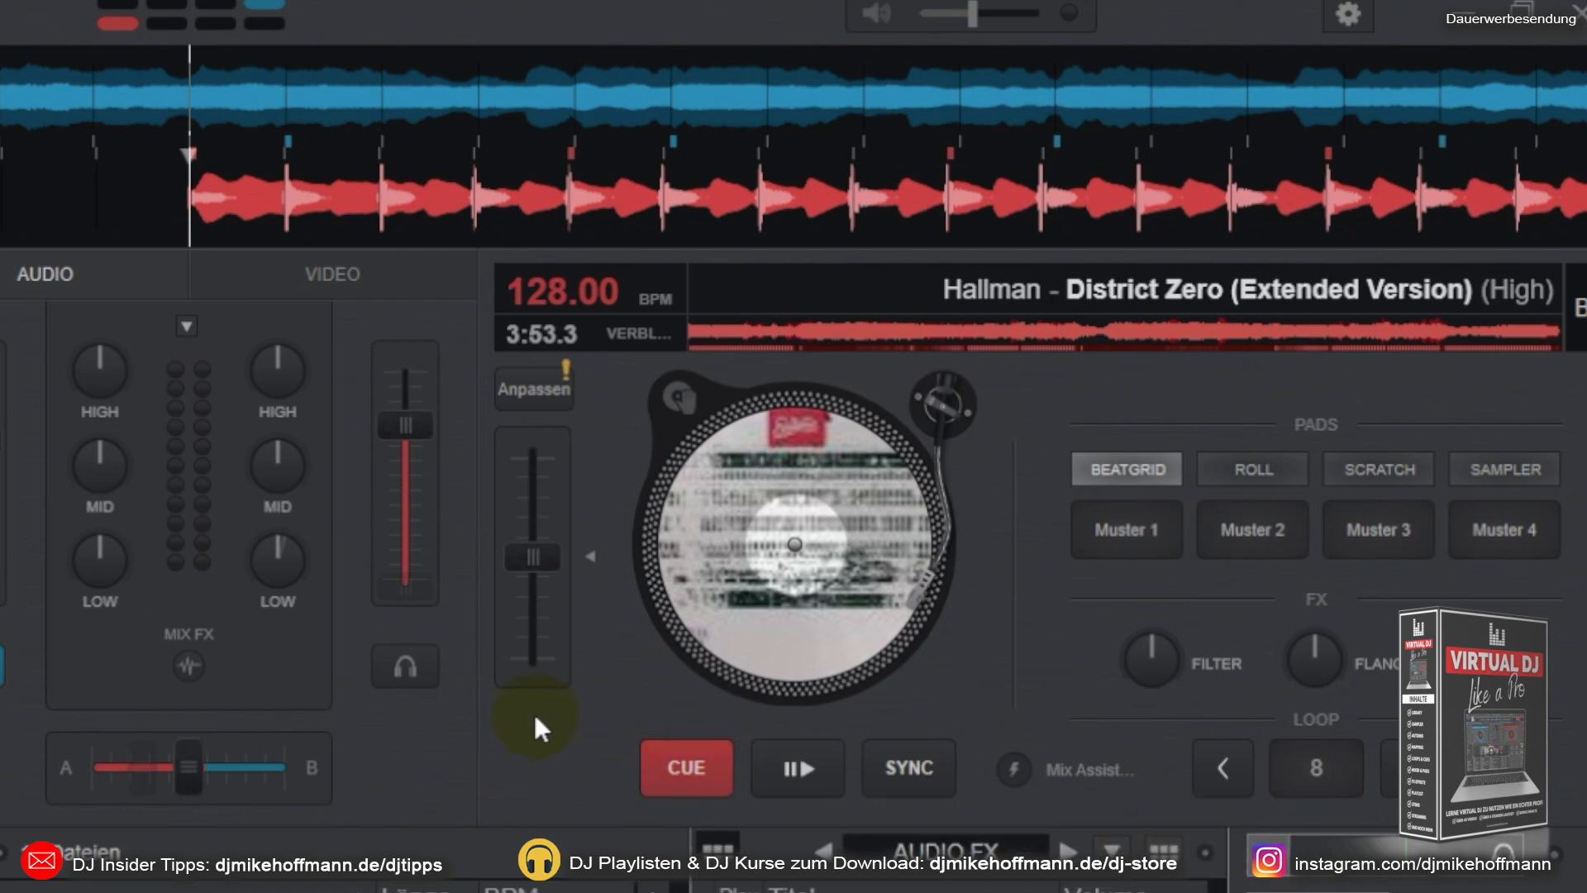
Step: Jump deck B's track to positions up to about two-thirds through, play it from there and return it to the cue point
left_click(835, 331)
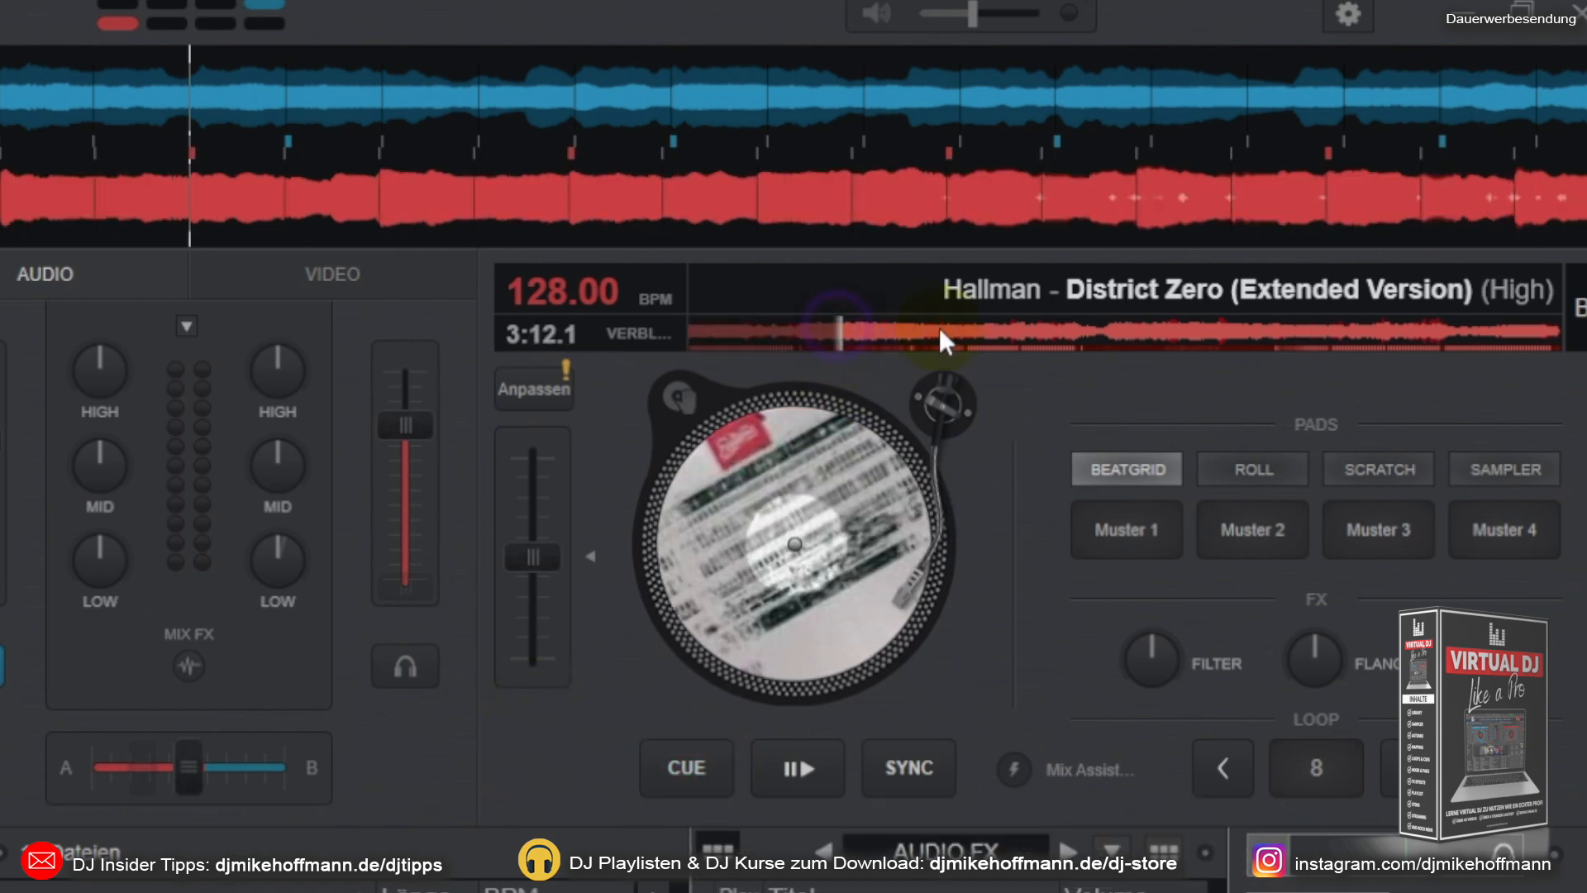
left_click(962, 331)
left_click(1176, 331)
left_click(1277, 335)
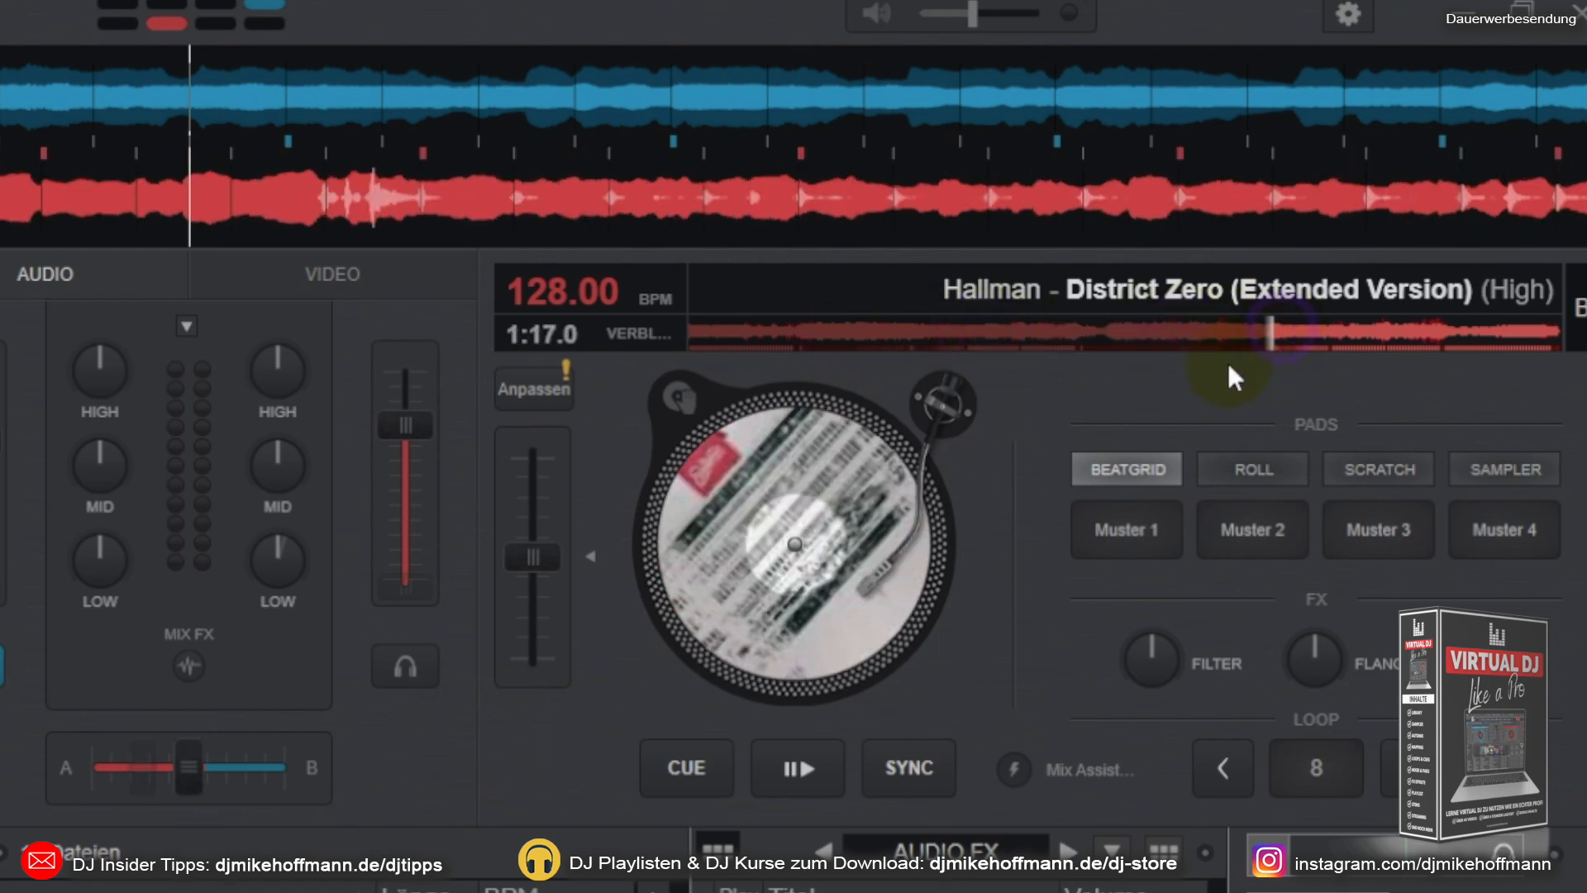
left_click(785, 769)
left_click(690, 773)
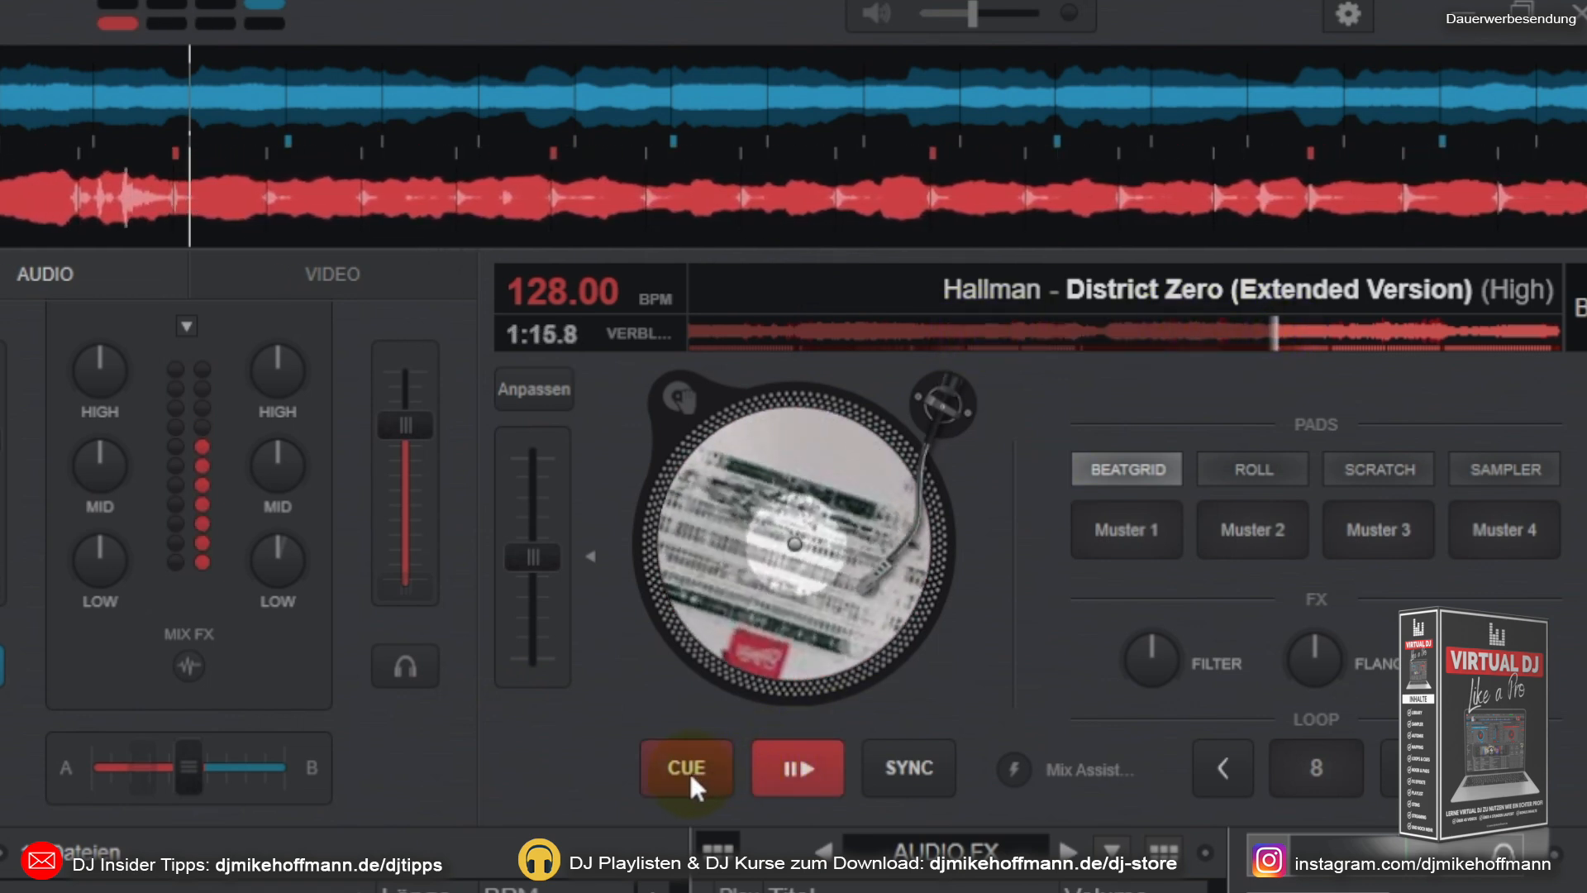
left_click(687, 770)
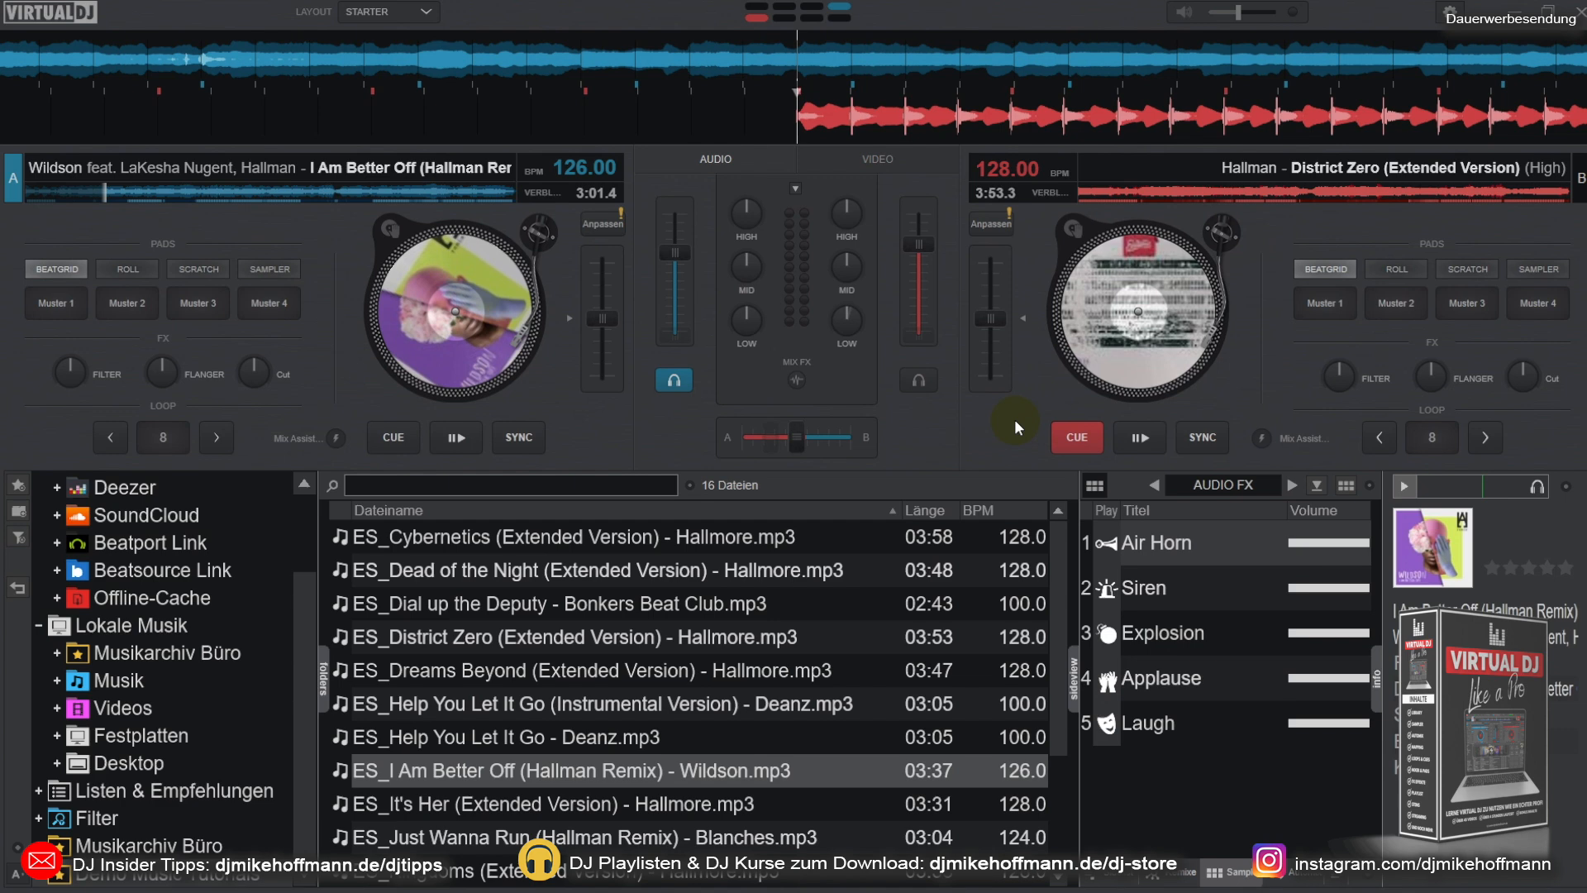
Step: Play both decks at the same time with unmatched tempos and return both tracks to their cue points
left_click(448, 437)
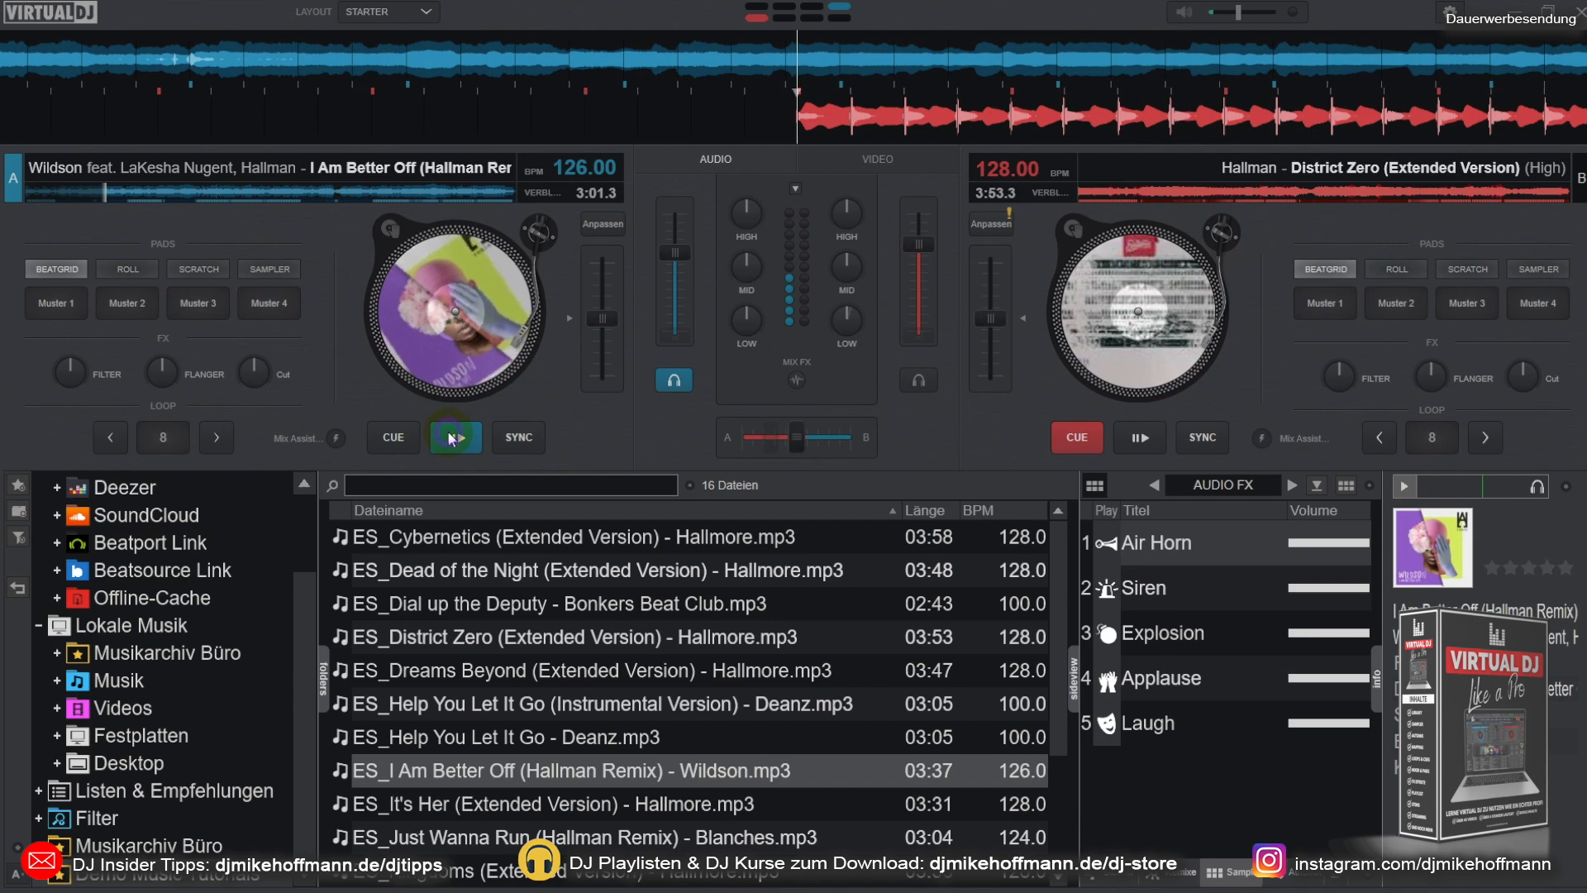
left_click(1141, 438)
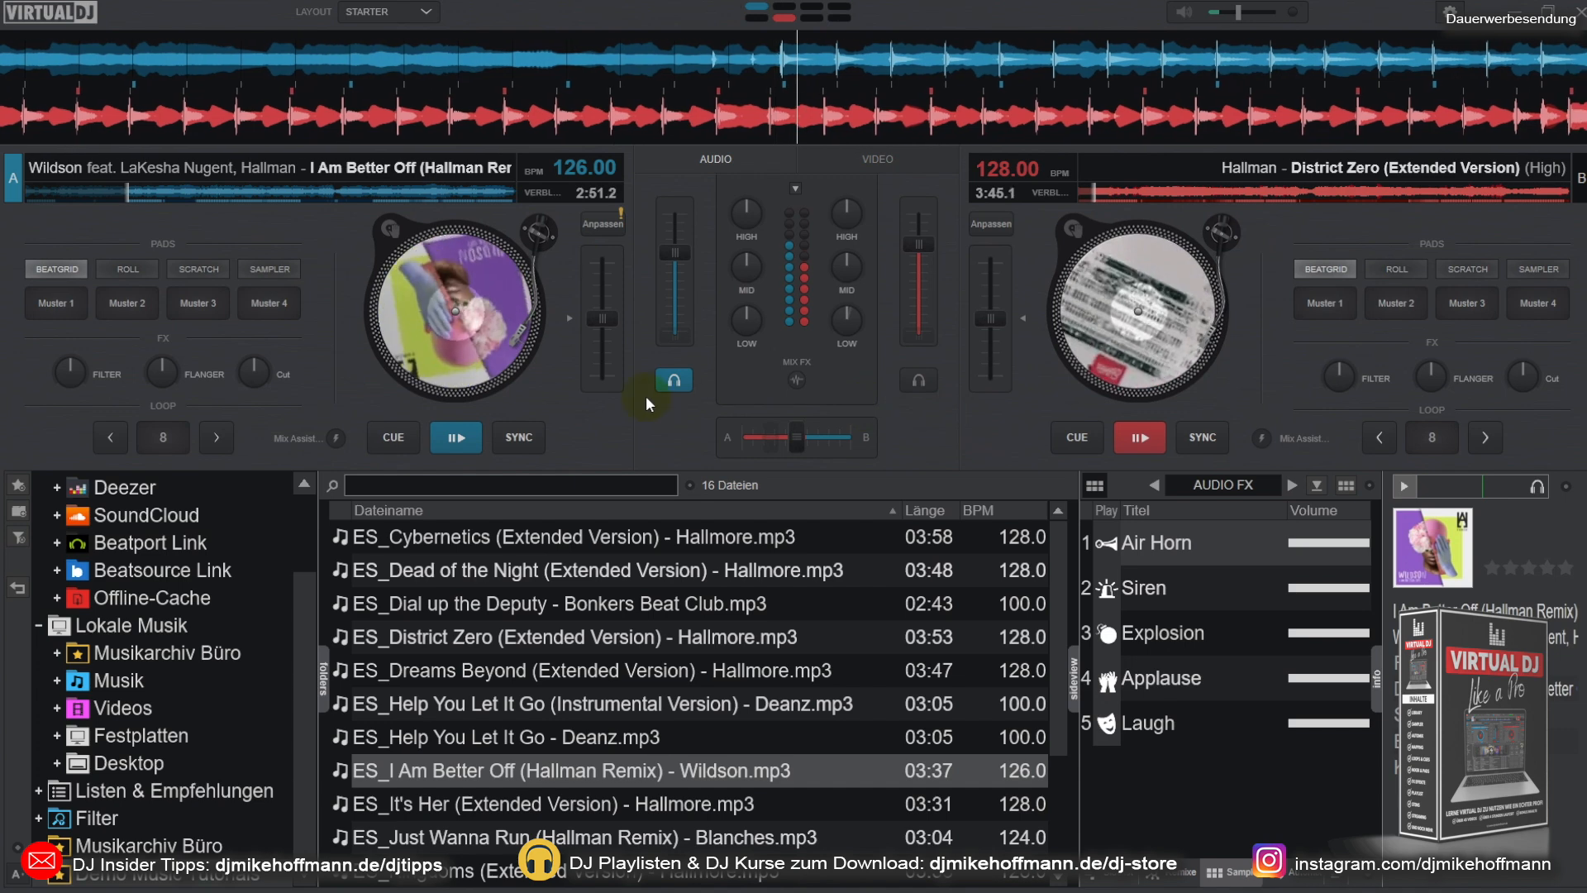
left_click(401, 440)
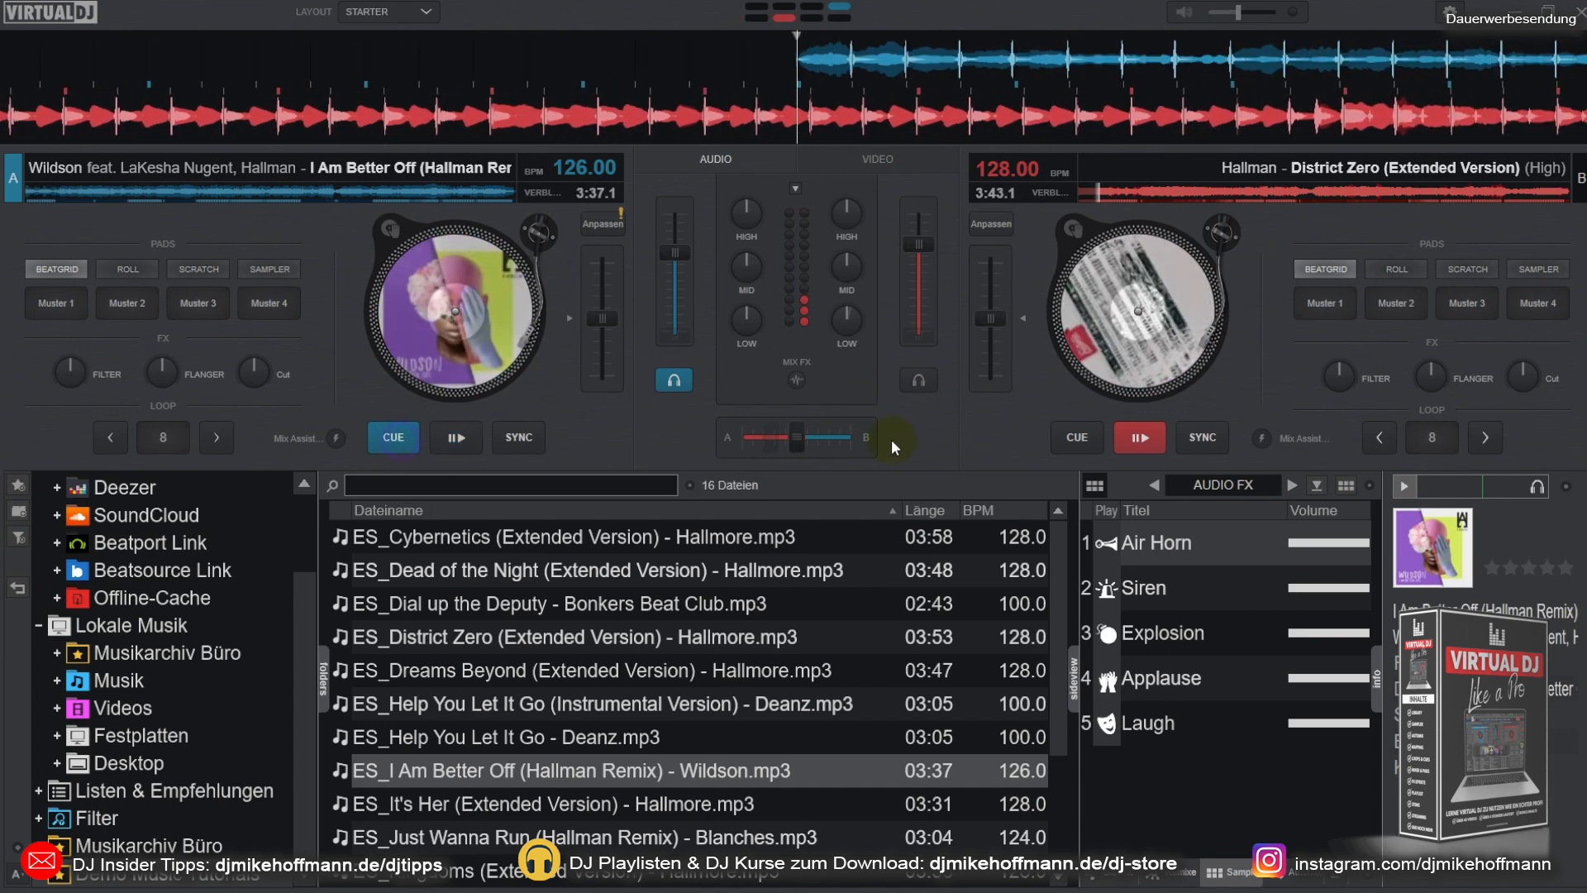
left_click(1074, 440)
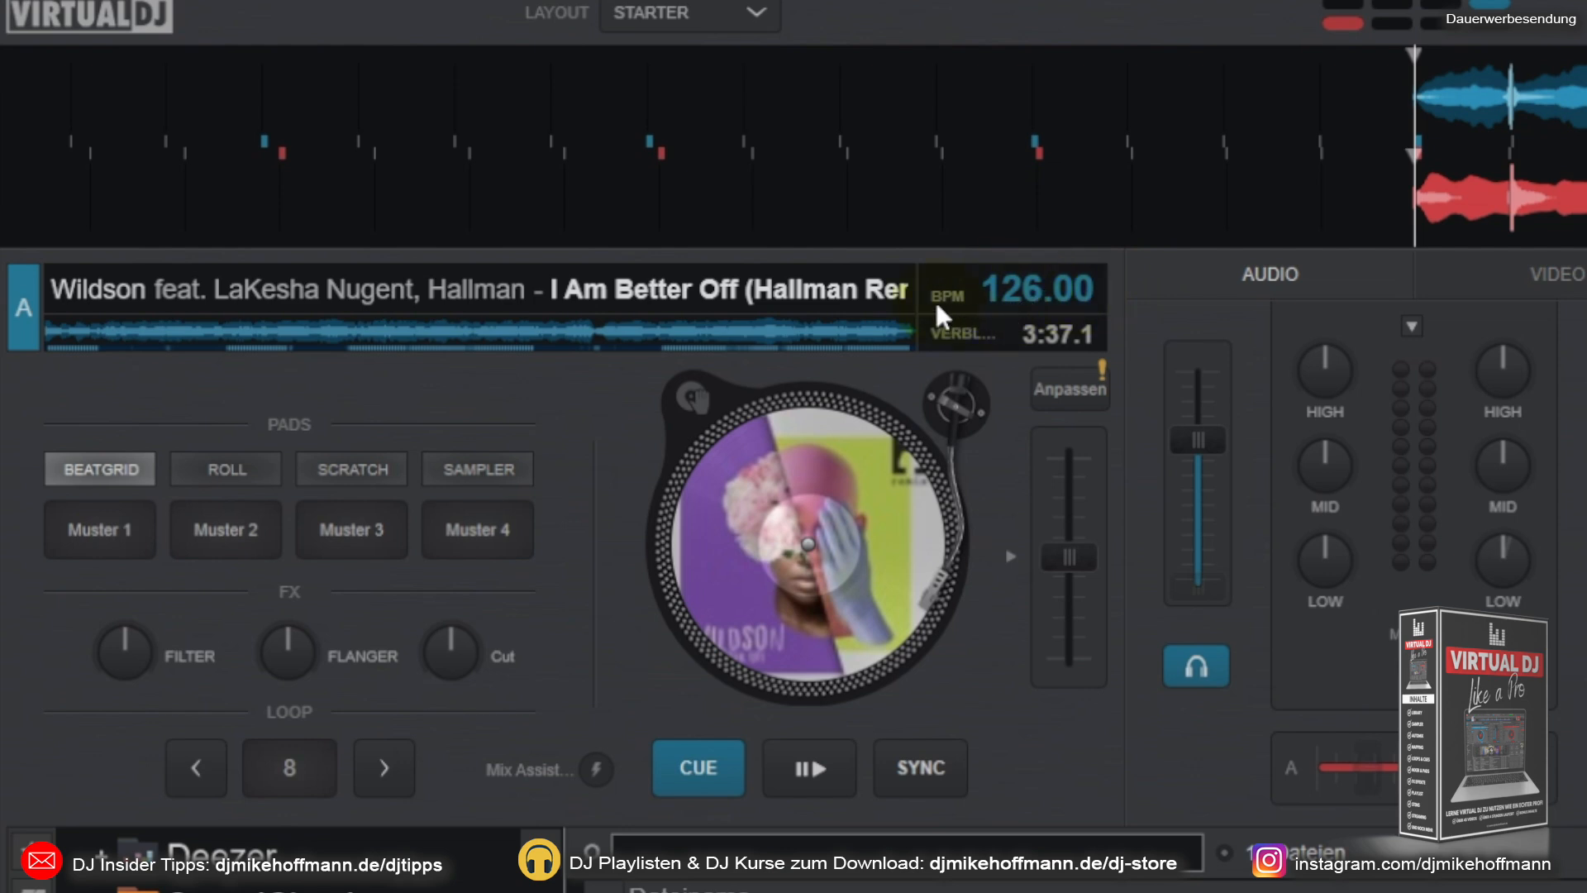
Step: Move deck B's pitch slider to about 144 BPM and down to about 126 BPM, and sync it to deck A
mouse_move(947, 300)
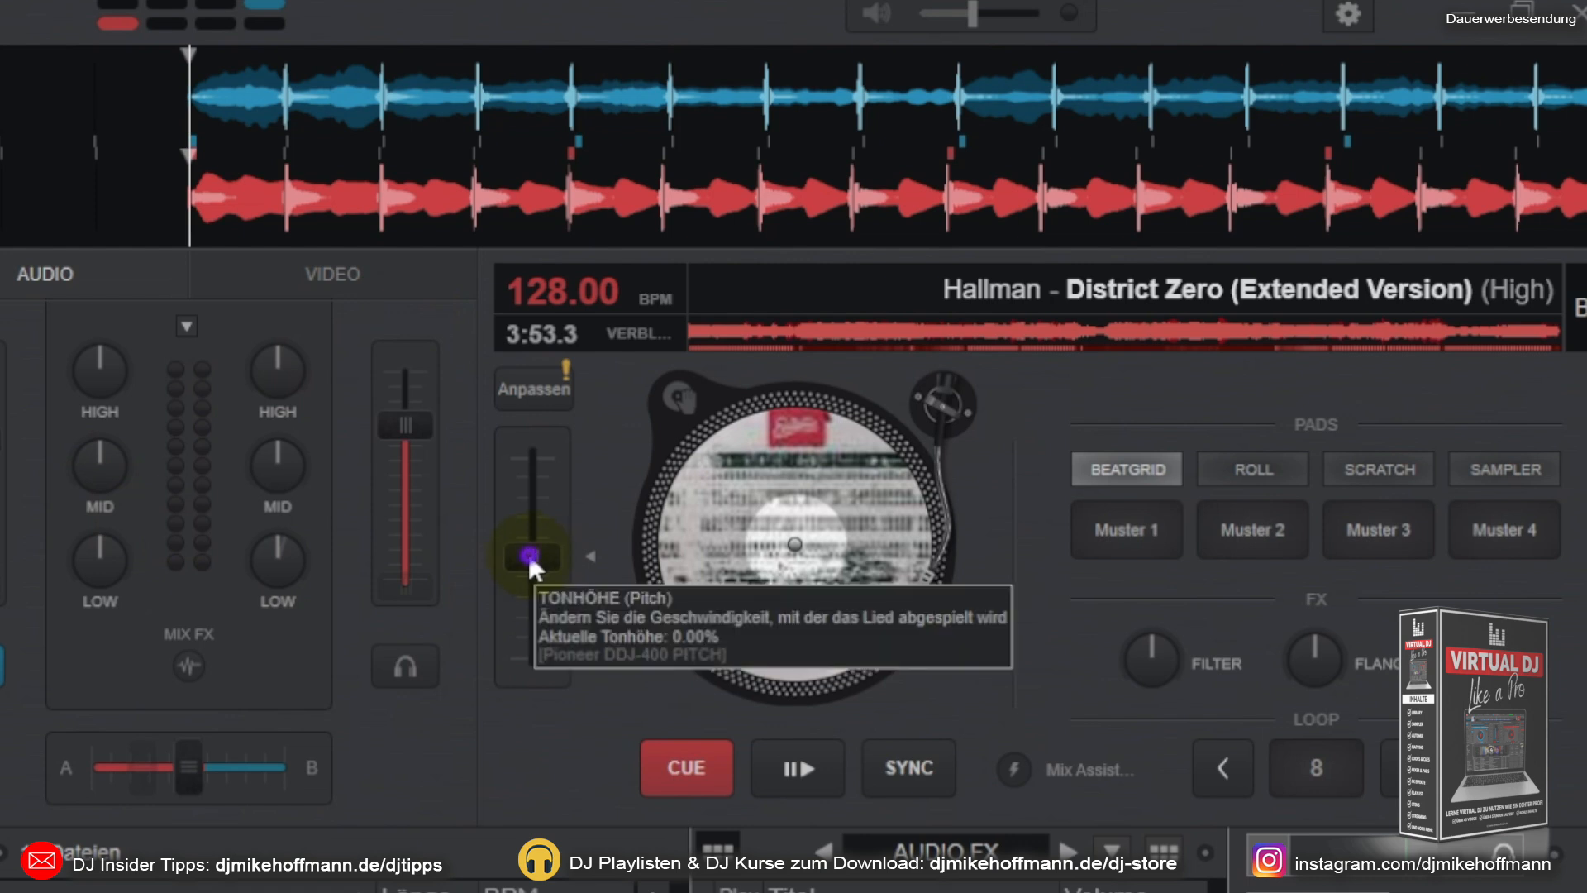
left_click_drag(529, 552, 543, 613)
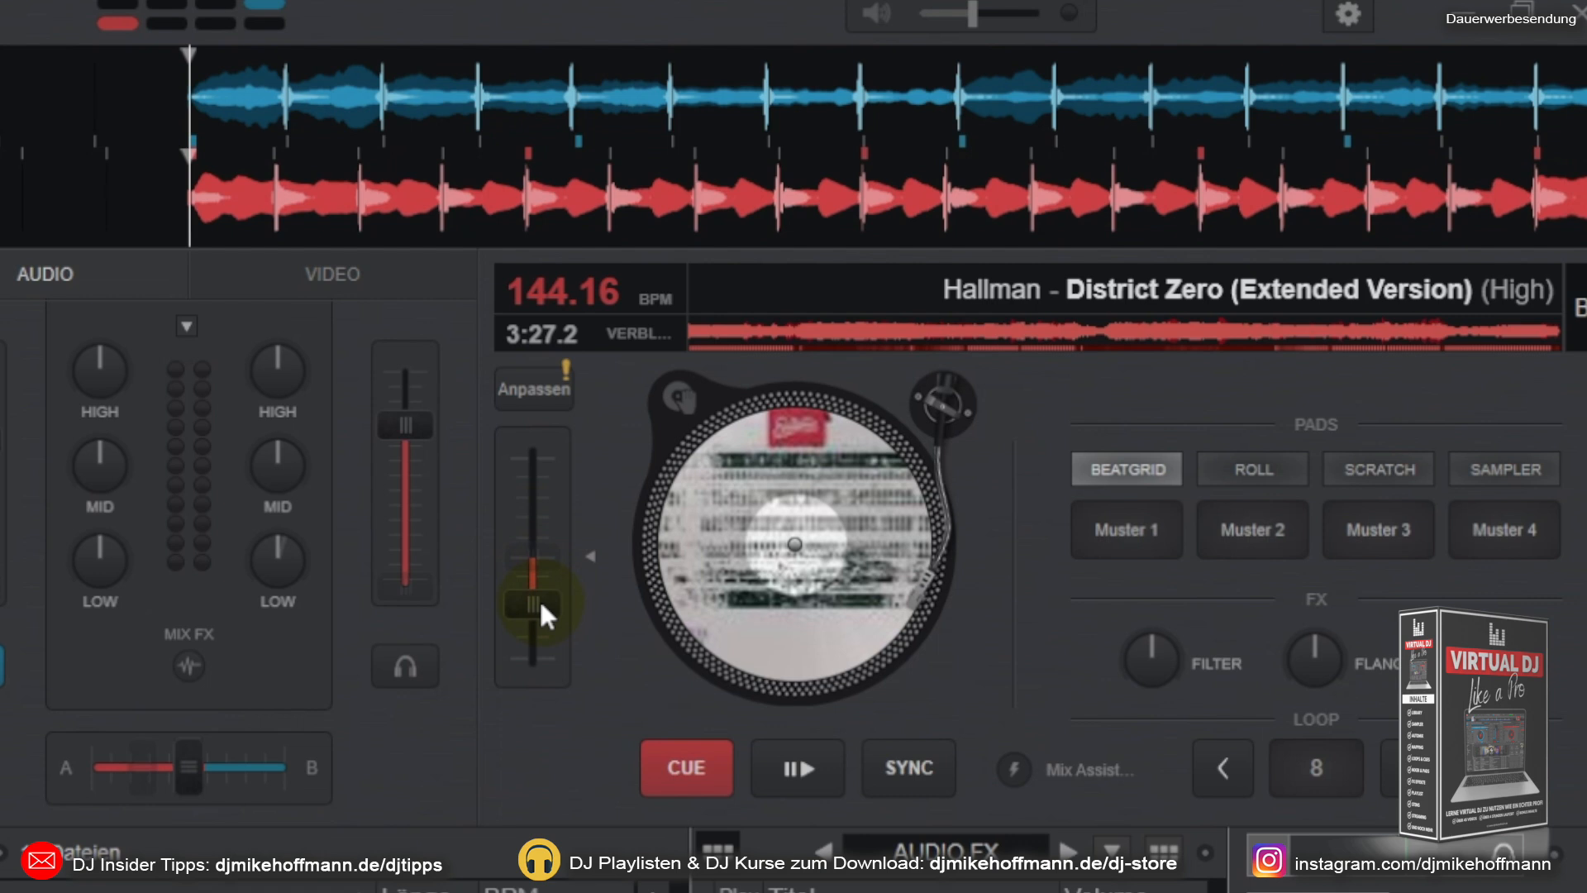
left_click_drag(541, 604, 550, 556)
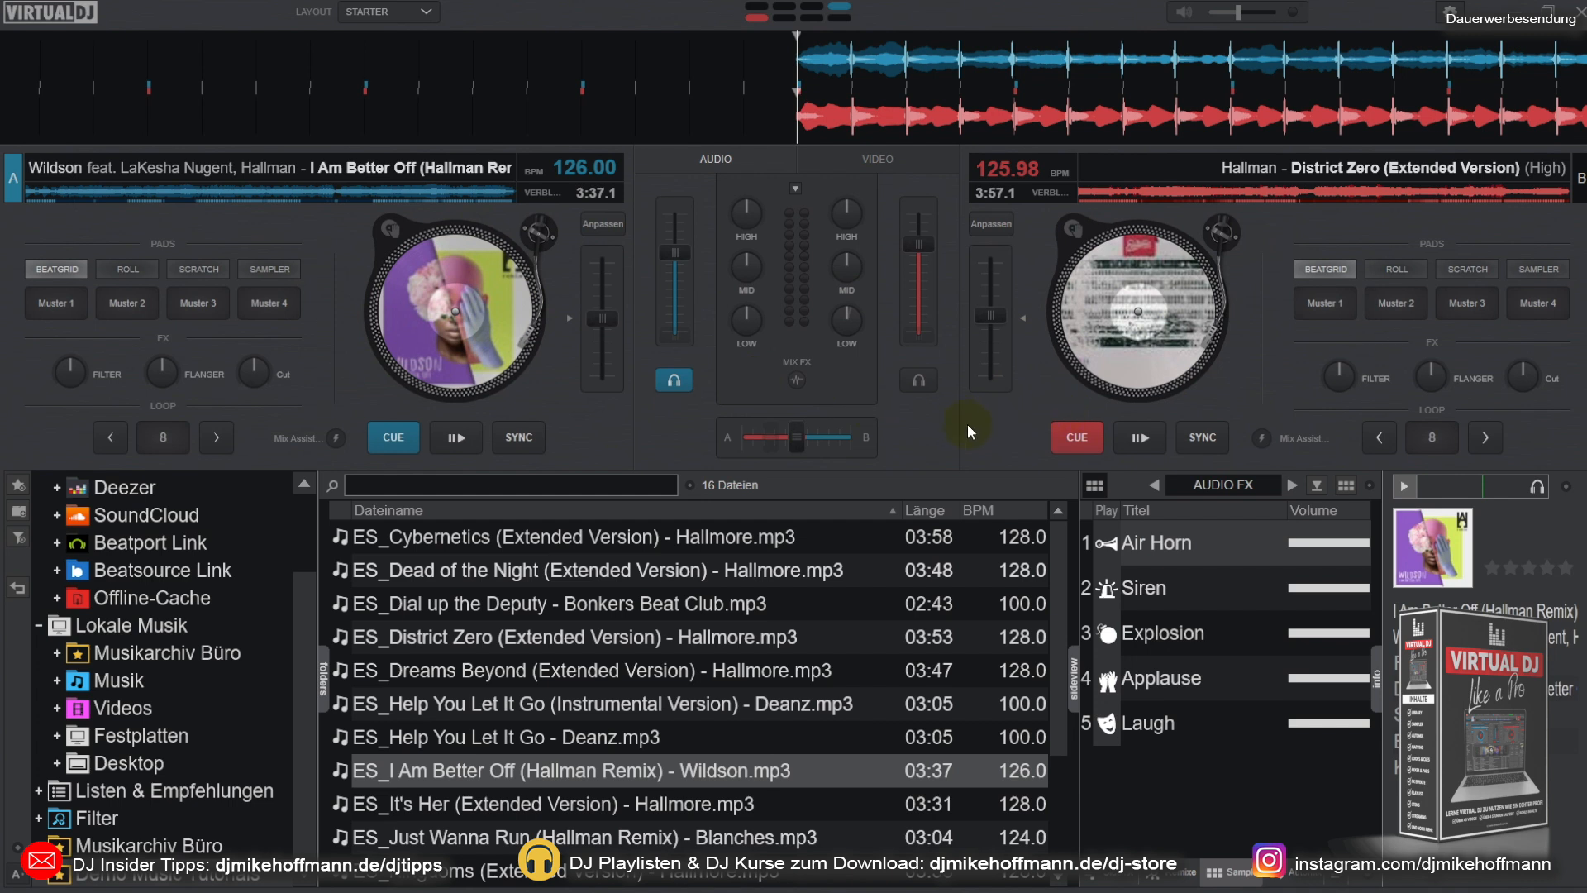
left_click(1203, 440)
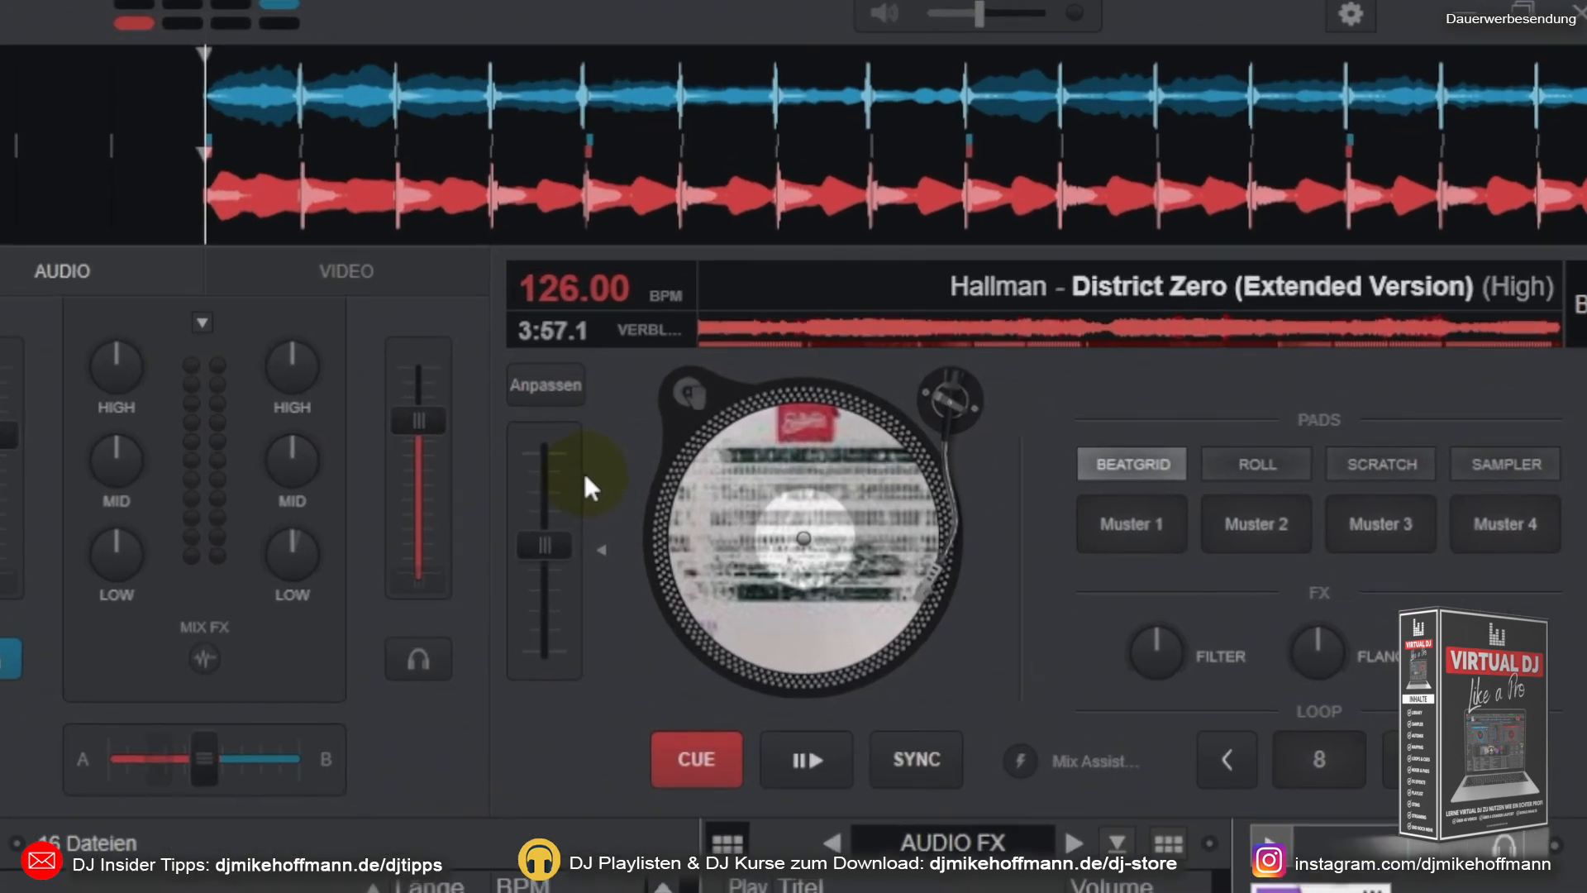
Step: Nudge deck B's pitch slider, reset its pitch to 0%, and sync deck A to deck B's 128 BPM
mouse_move(534, 560)
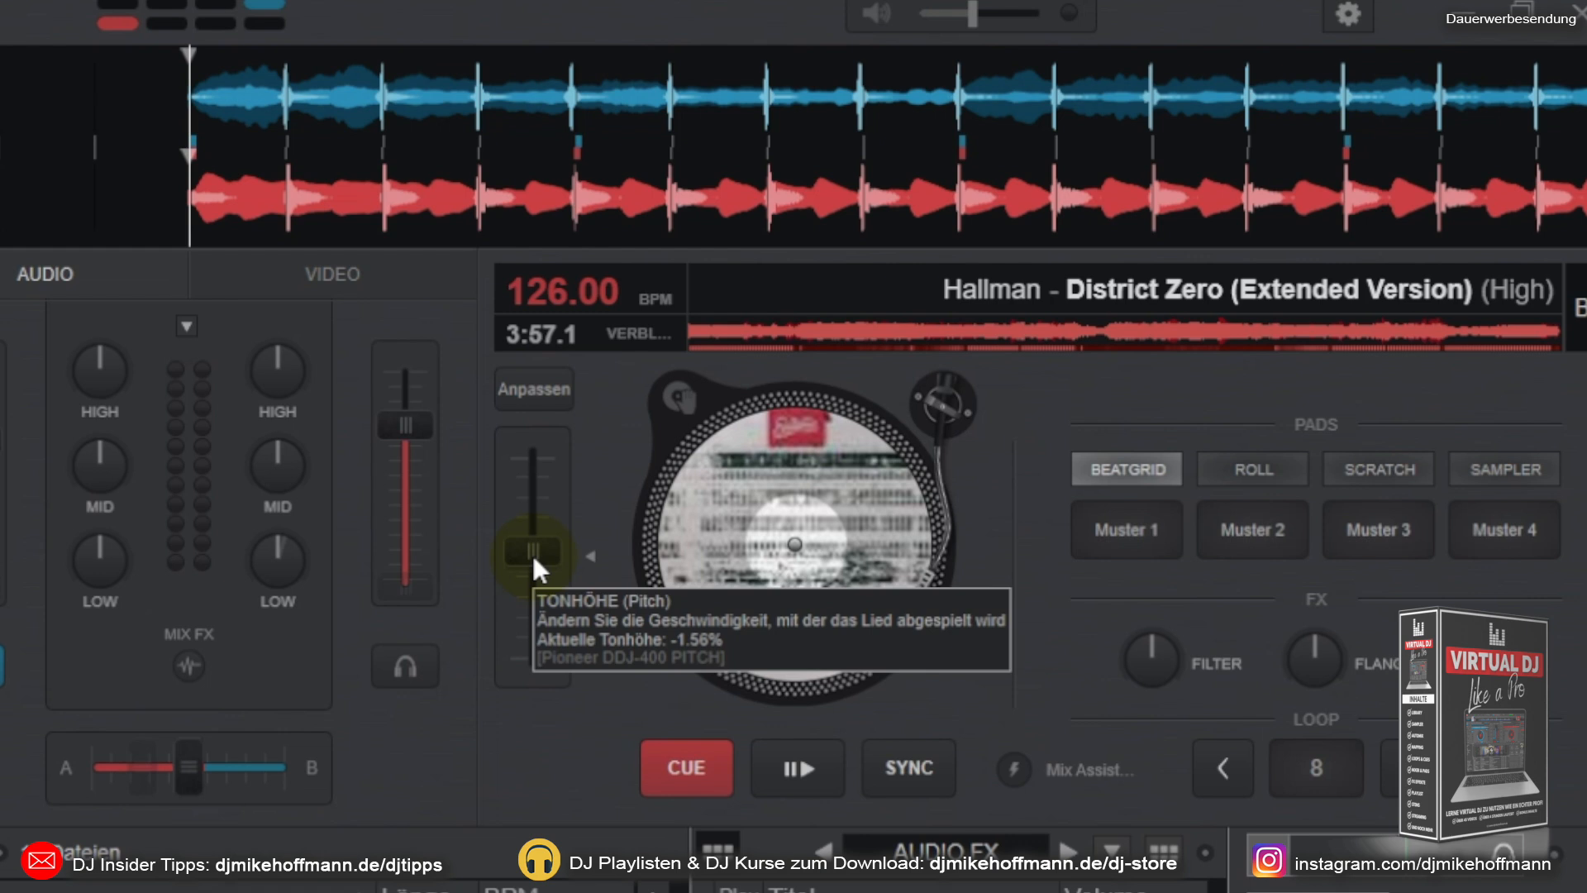
left_click(534, 560)
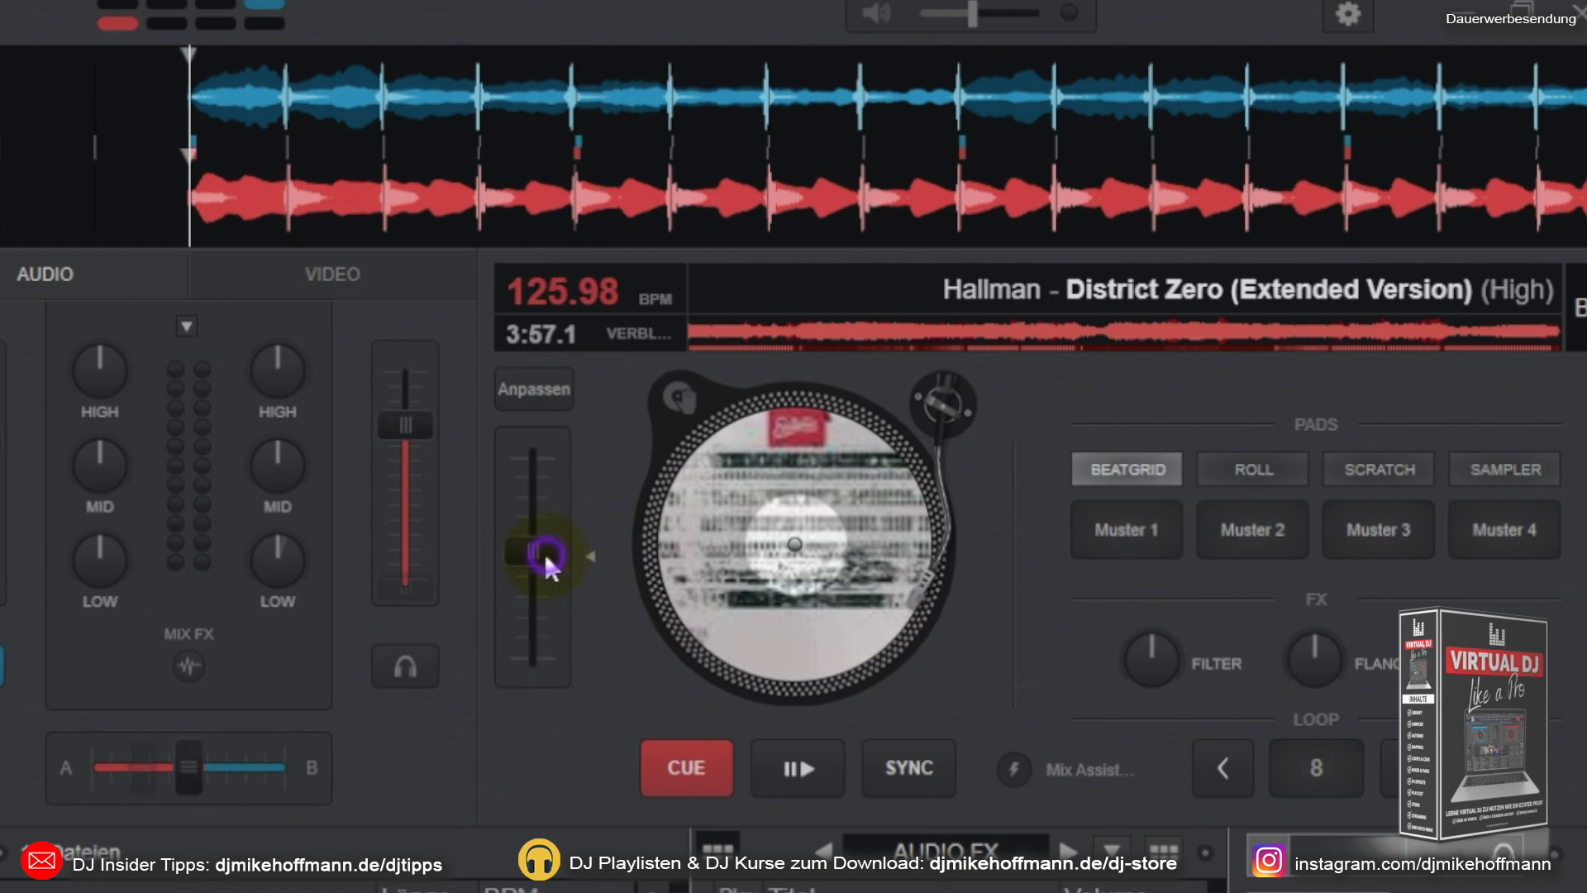
left_click_drag(543, 550, 533, 555)
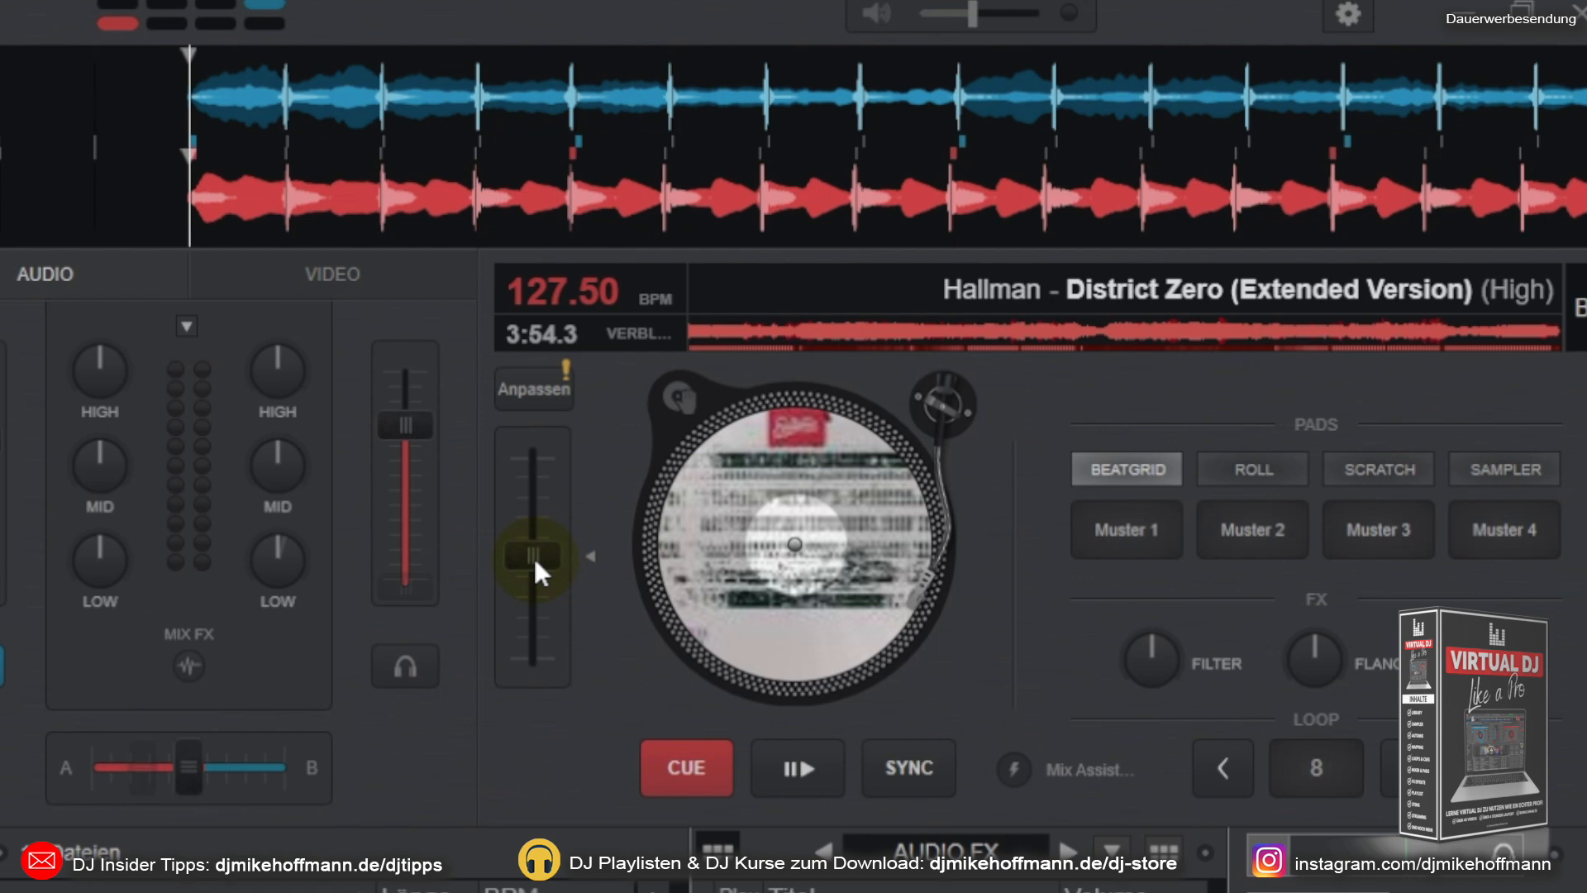
left_click(592, 558)
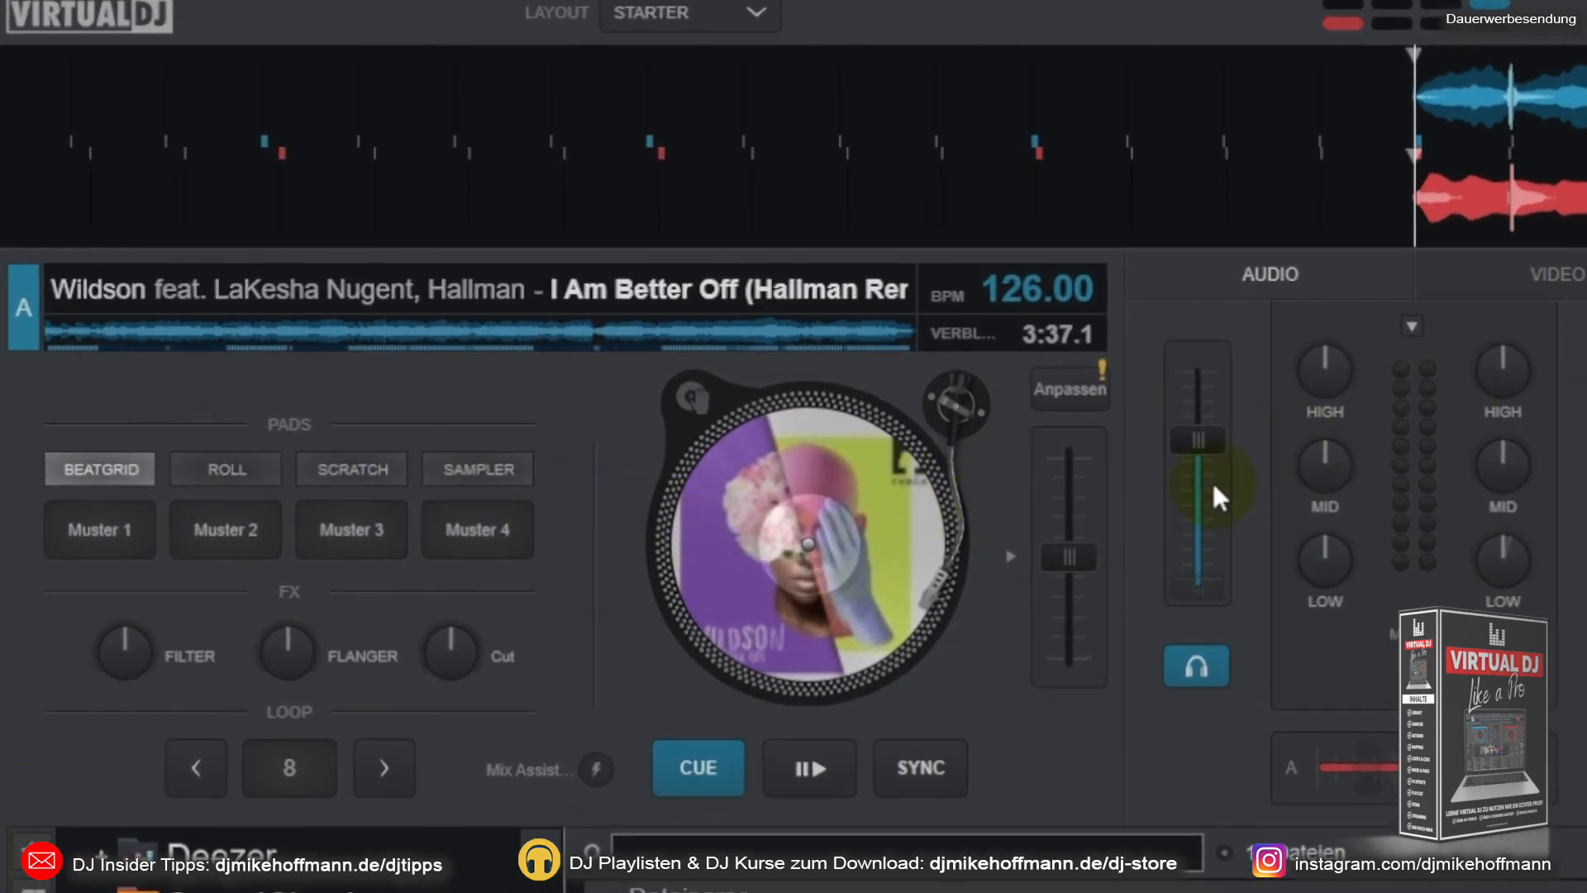
left_click(920, 767)
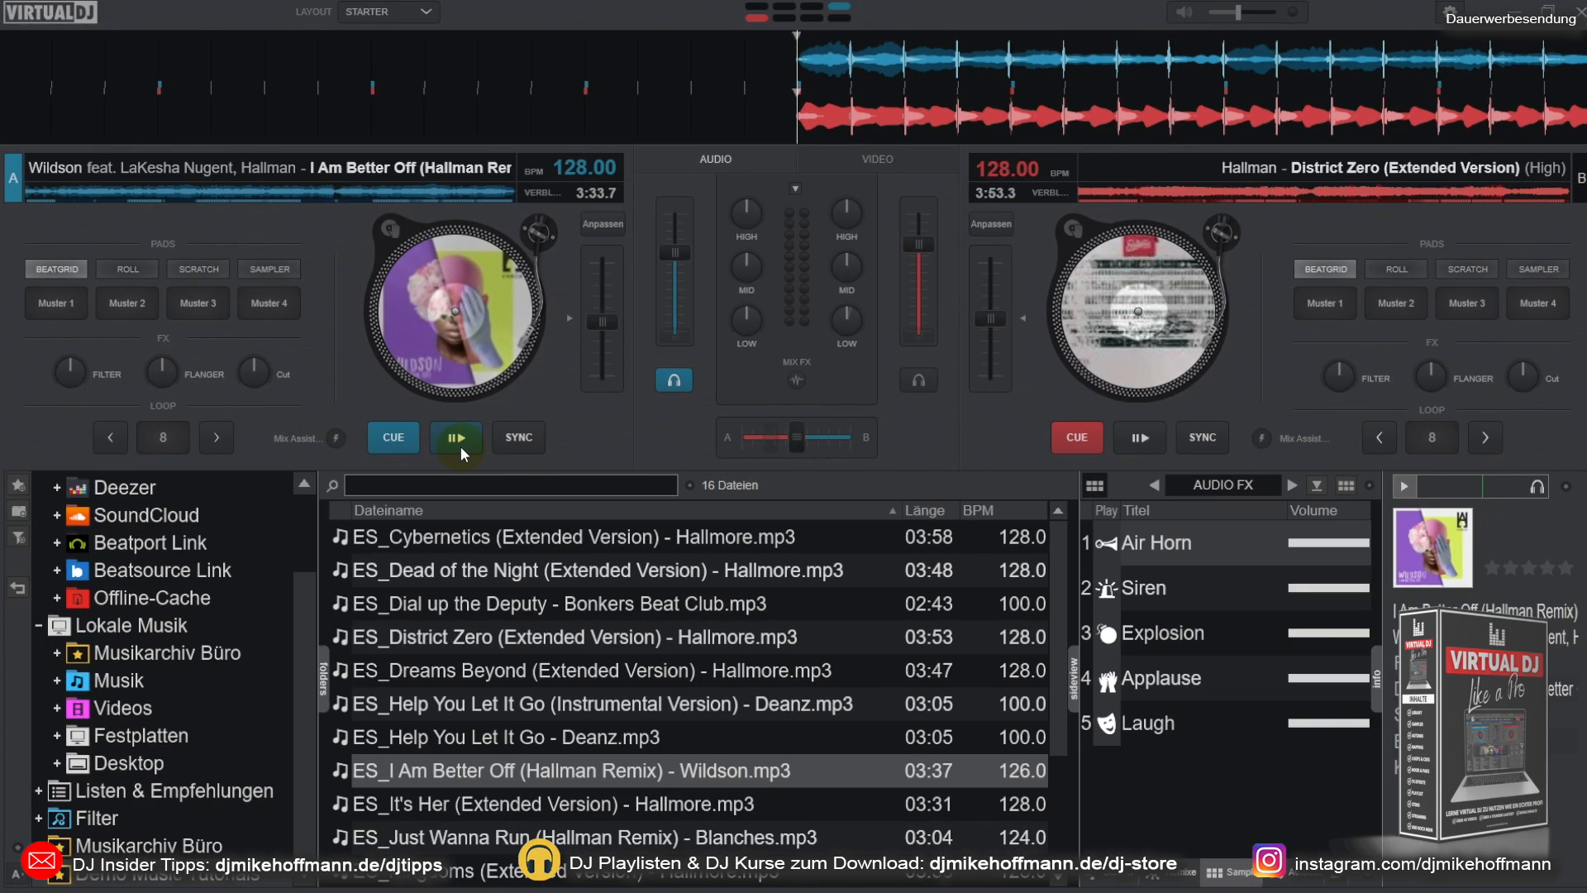
Step: Play both tempo-matched decks together at 128 BPM and return both tracks to their cue points
left_click(1140, 437)
left_click(1143, 438)
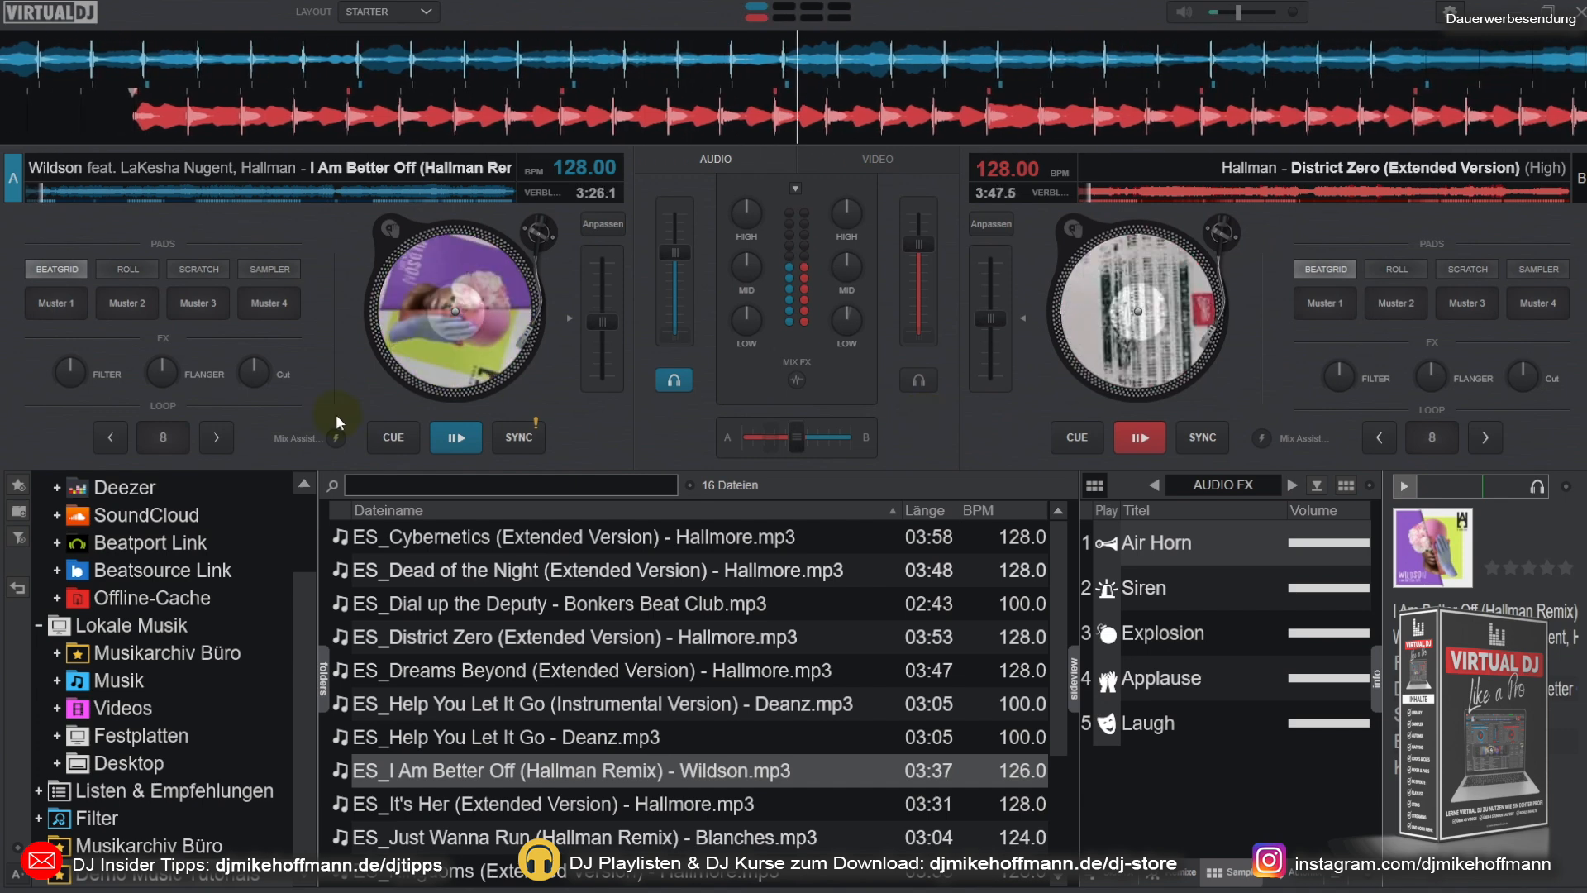
left_click(394, 439)
left_click(1063, 444)
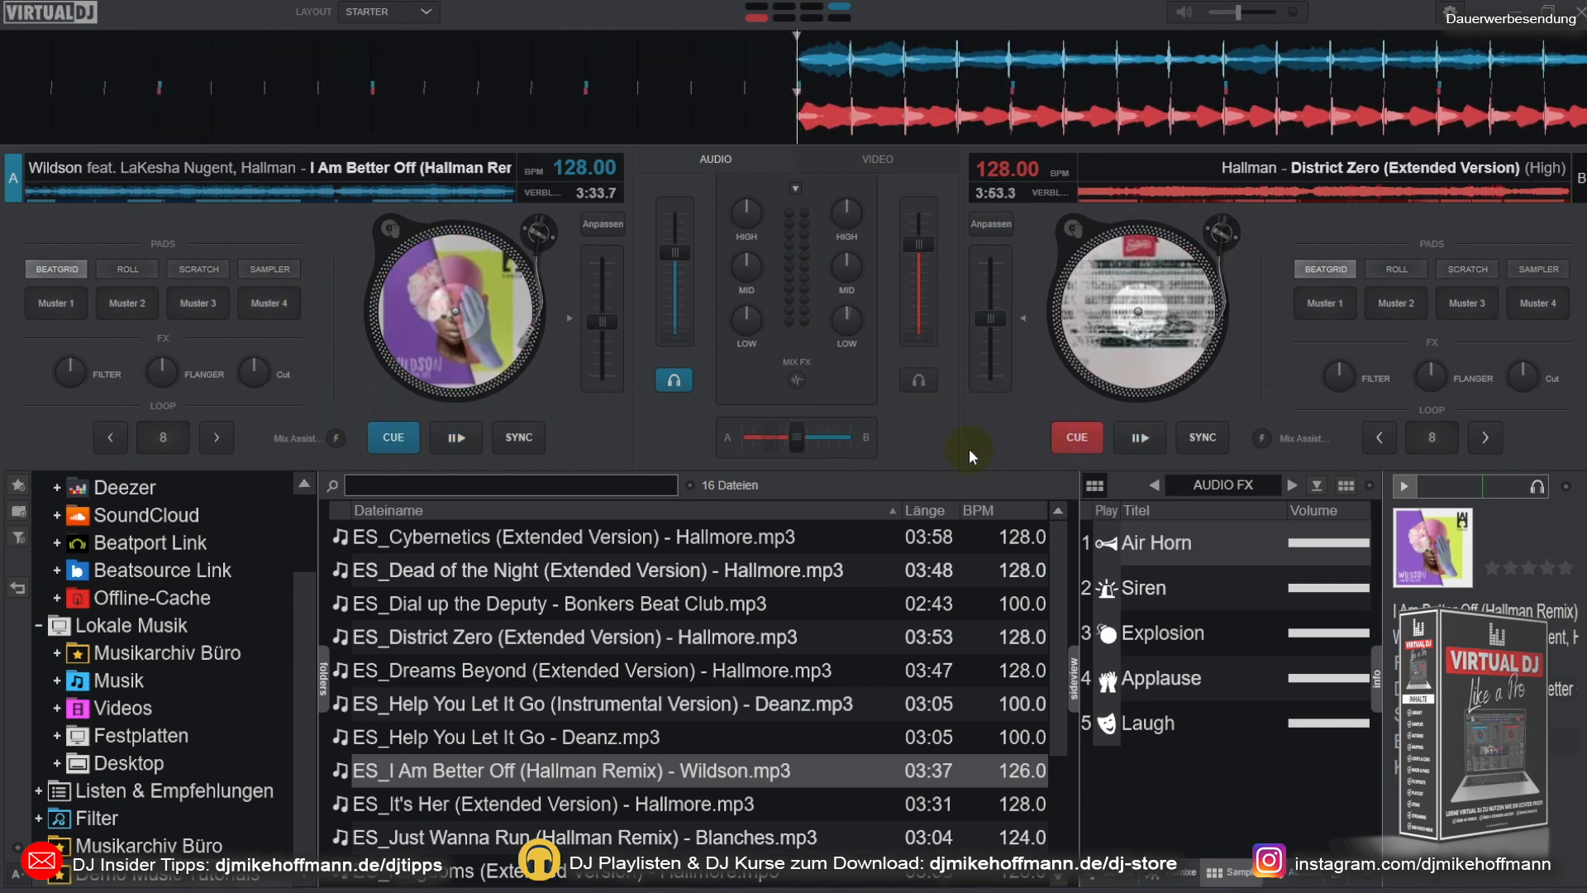
Step: Close the volume faders of both decks and start both tracks playing
left_click_drag(671, 252, 693, 332)
left_click_drag(925, 245, 924, 343)
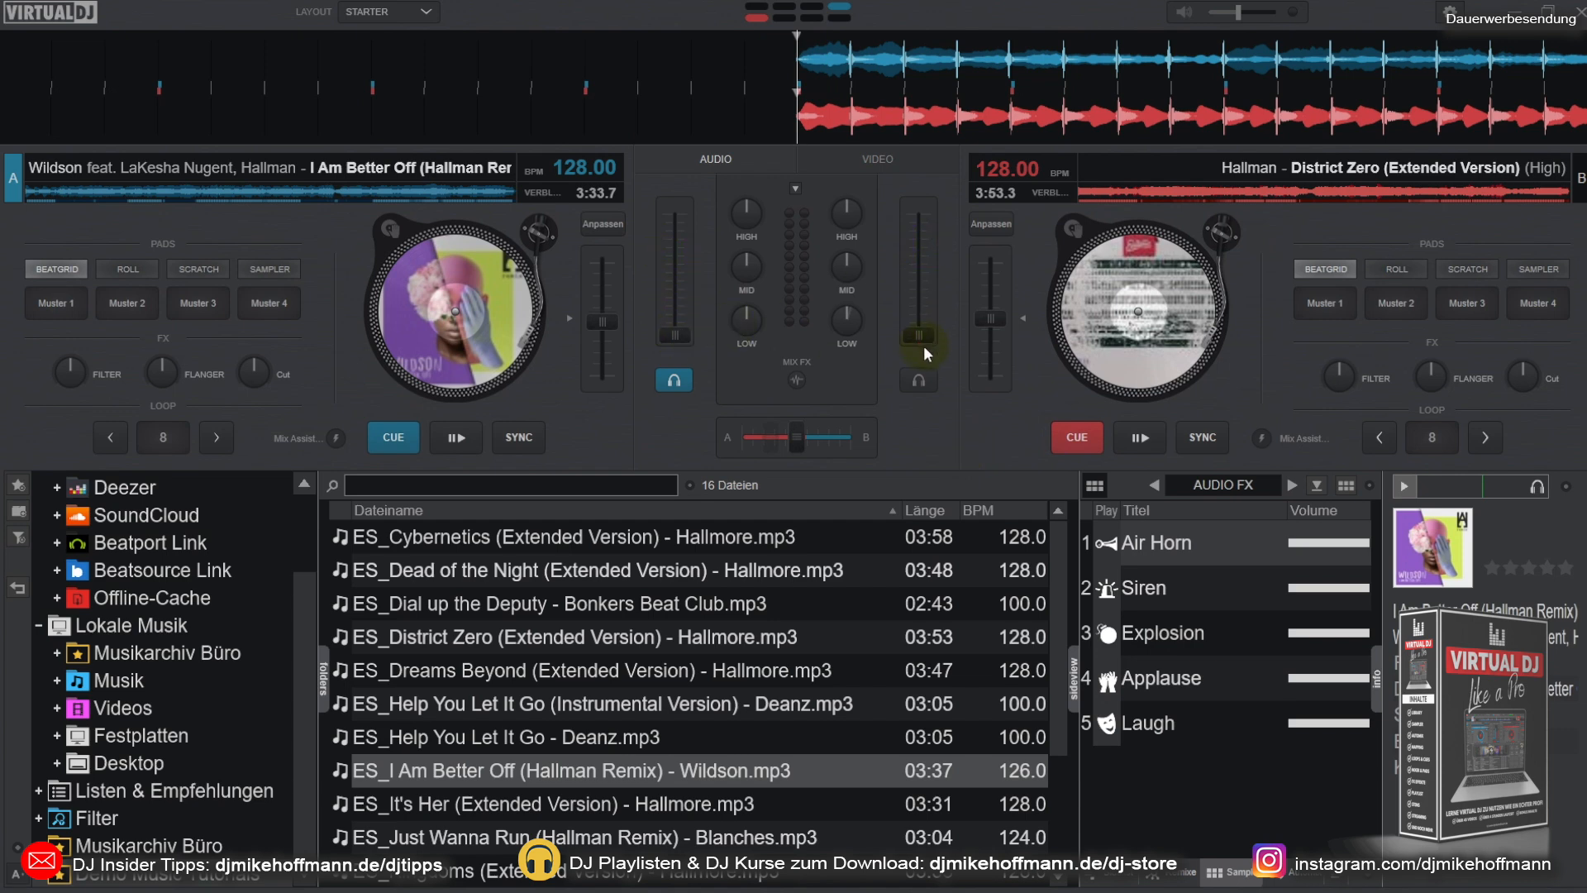
left_click(451, 435)
left_click(1132, 434)
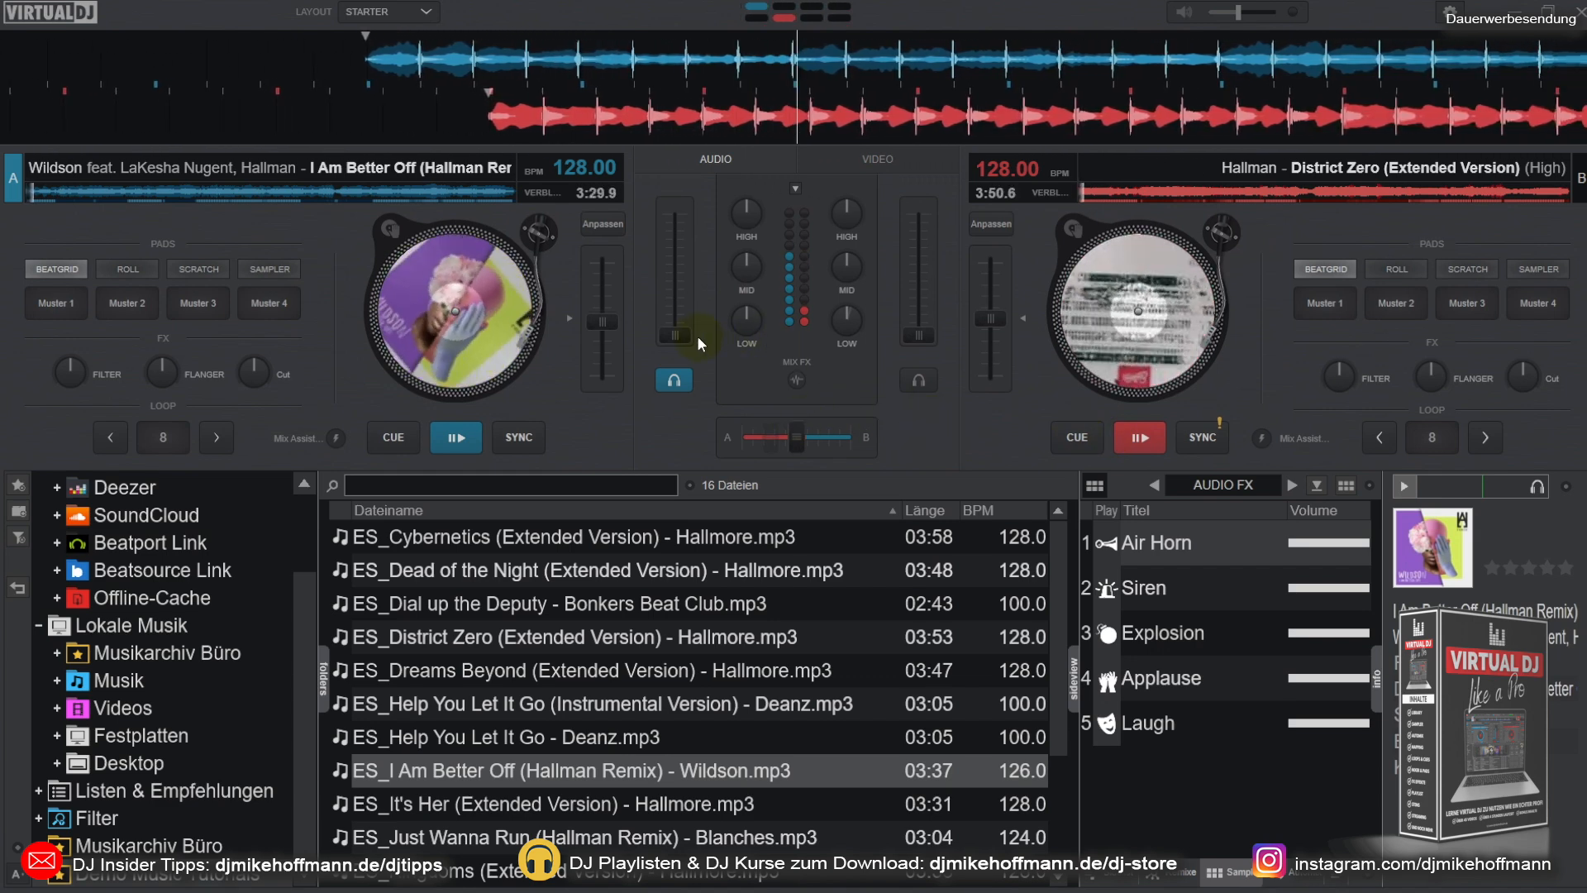
Step: Raise both decks' volume faders to about the middle, sync deck A's beats to deck B, and return to the cue points
left_click_drag(676, 334, 678, 284)
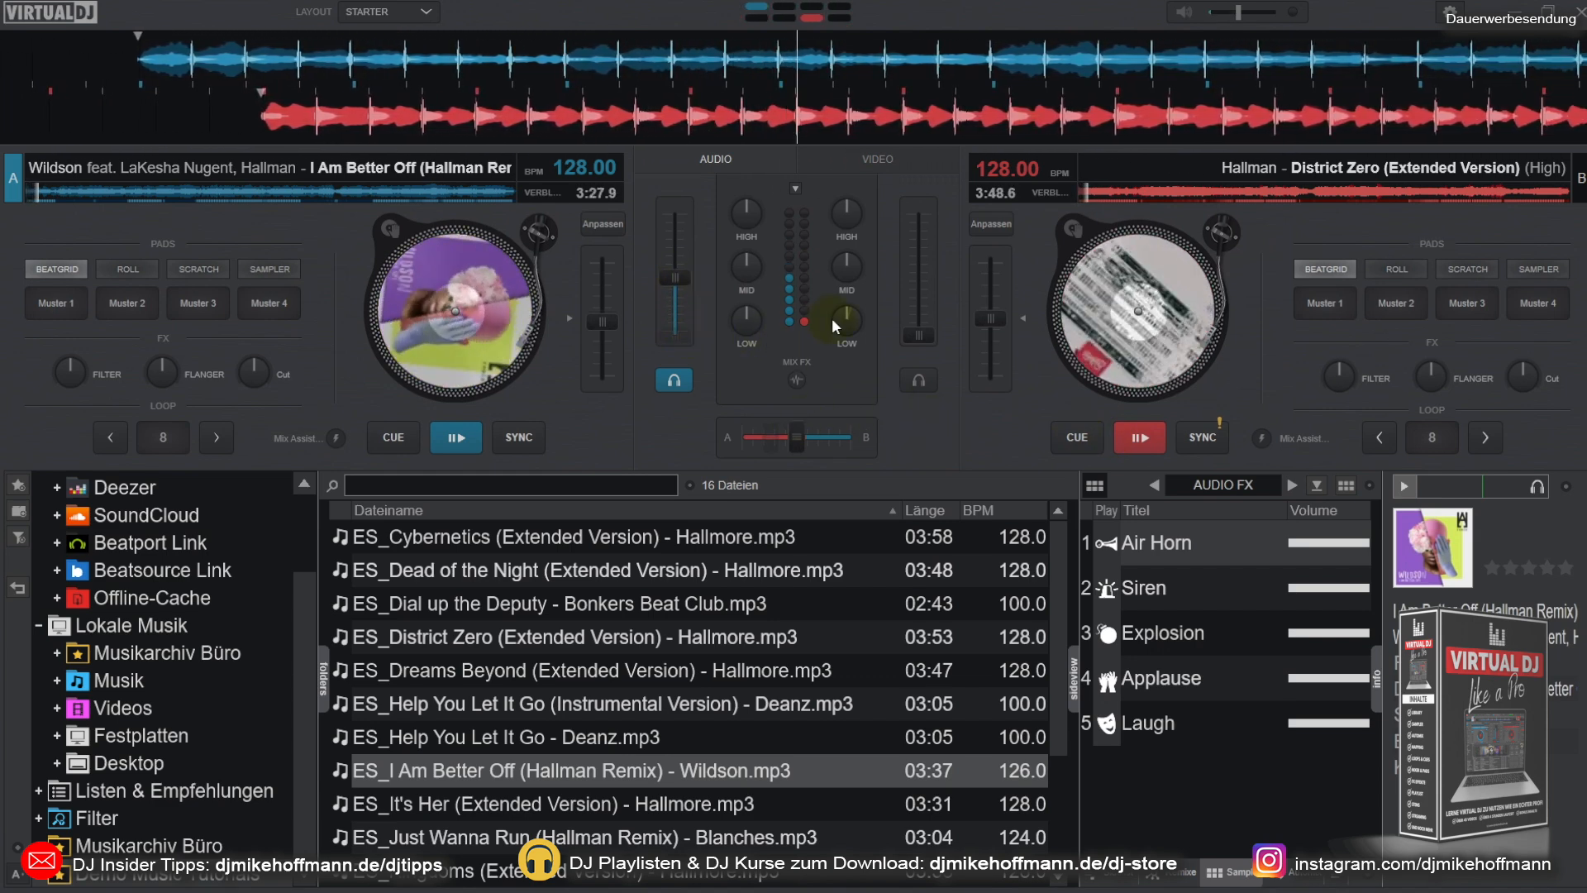
left_click_drag(929, 331, 918, 276)
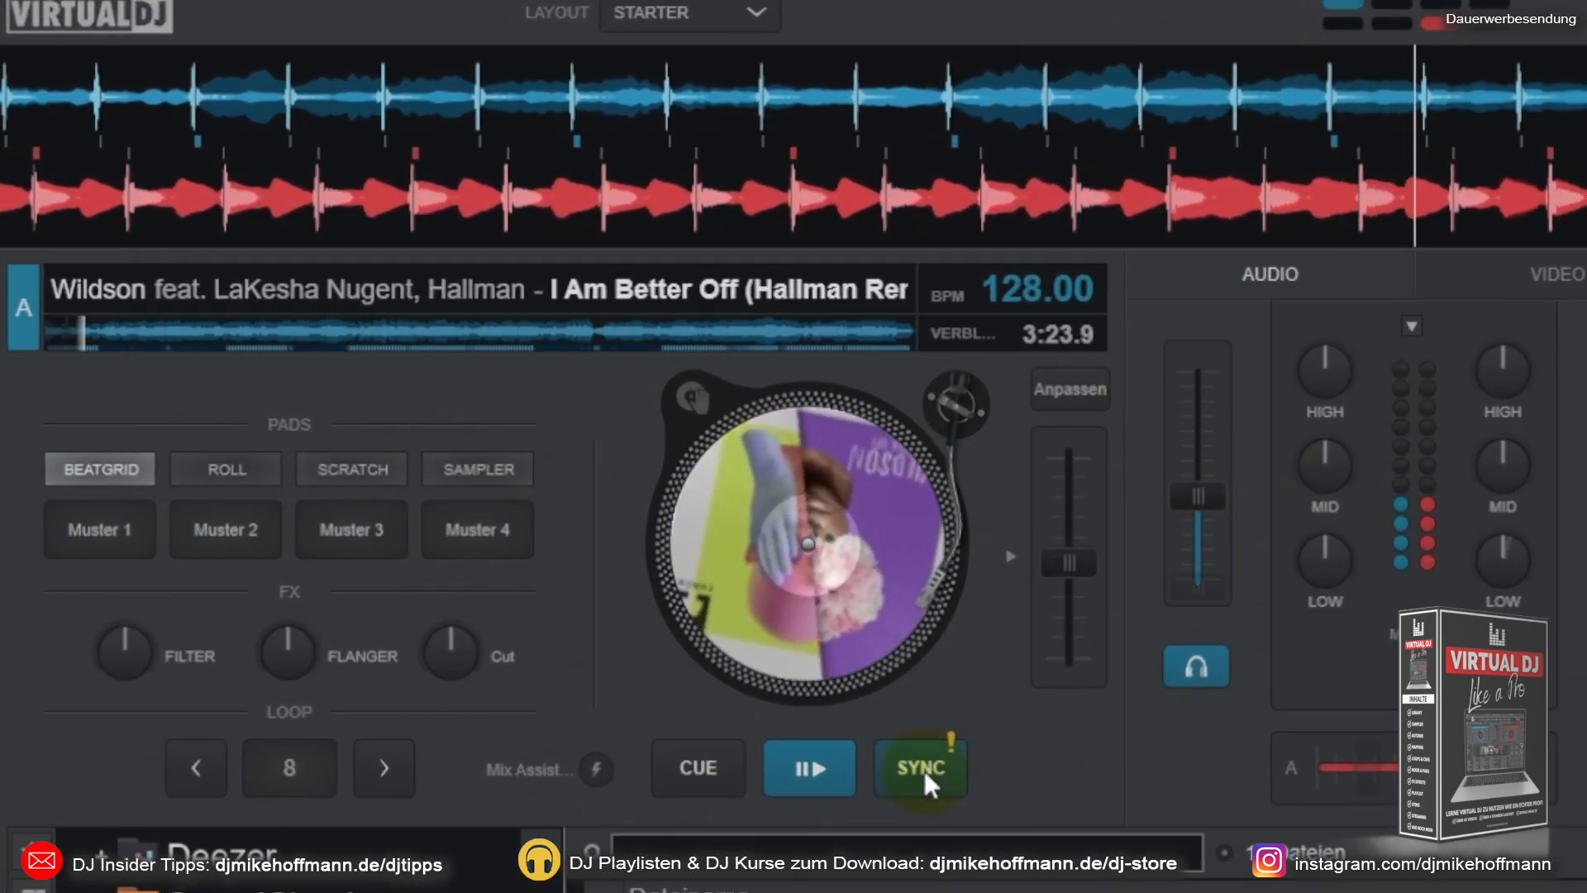
left_click(954, 759)
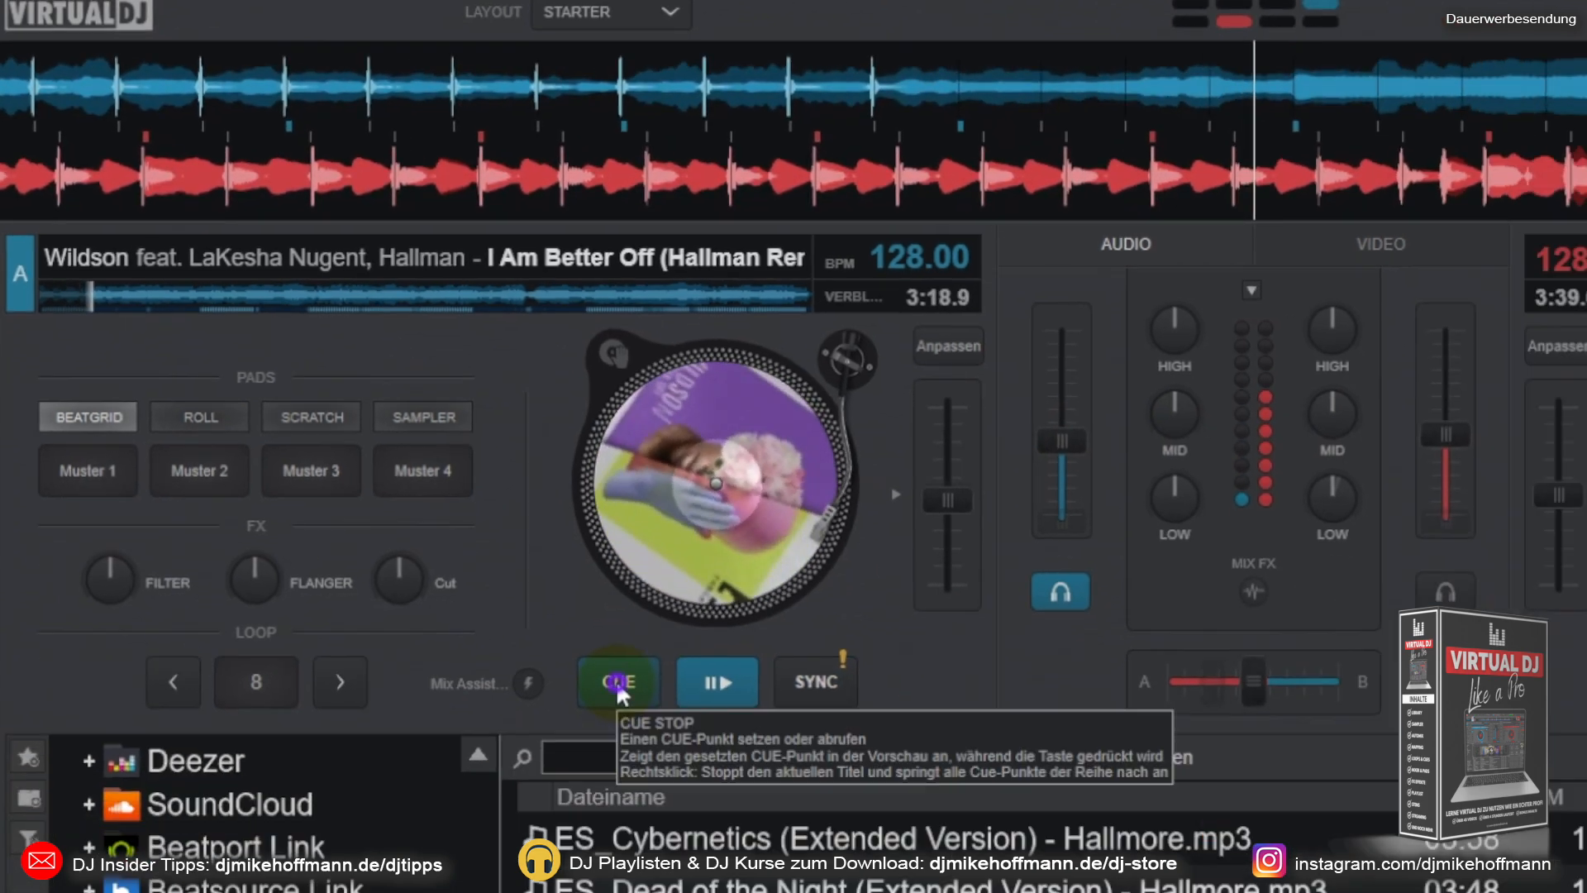
left_click(618, 683)
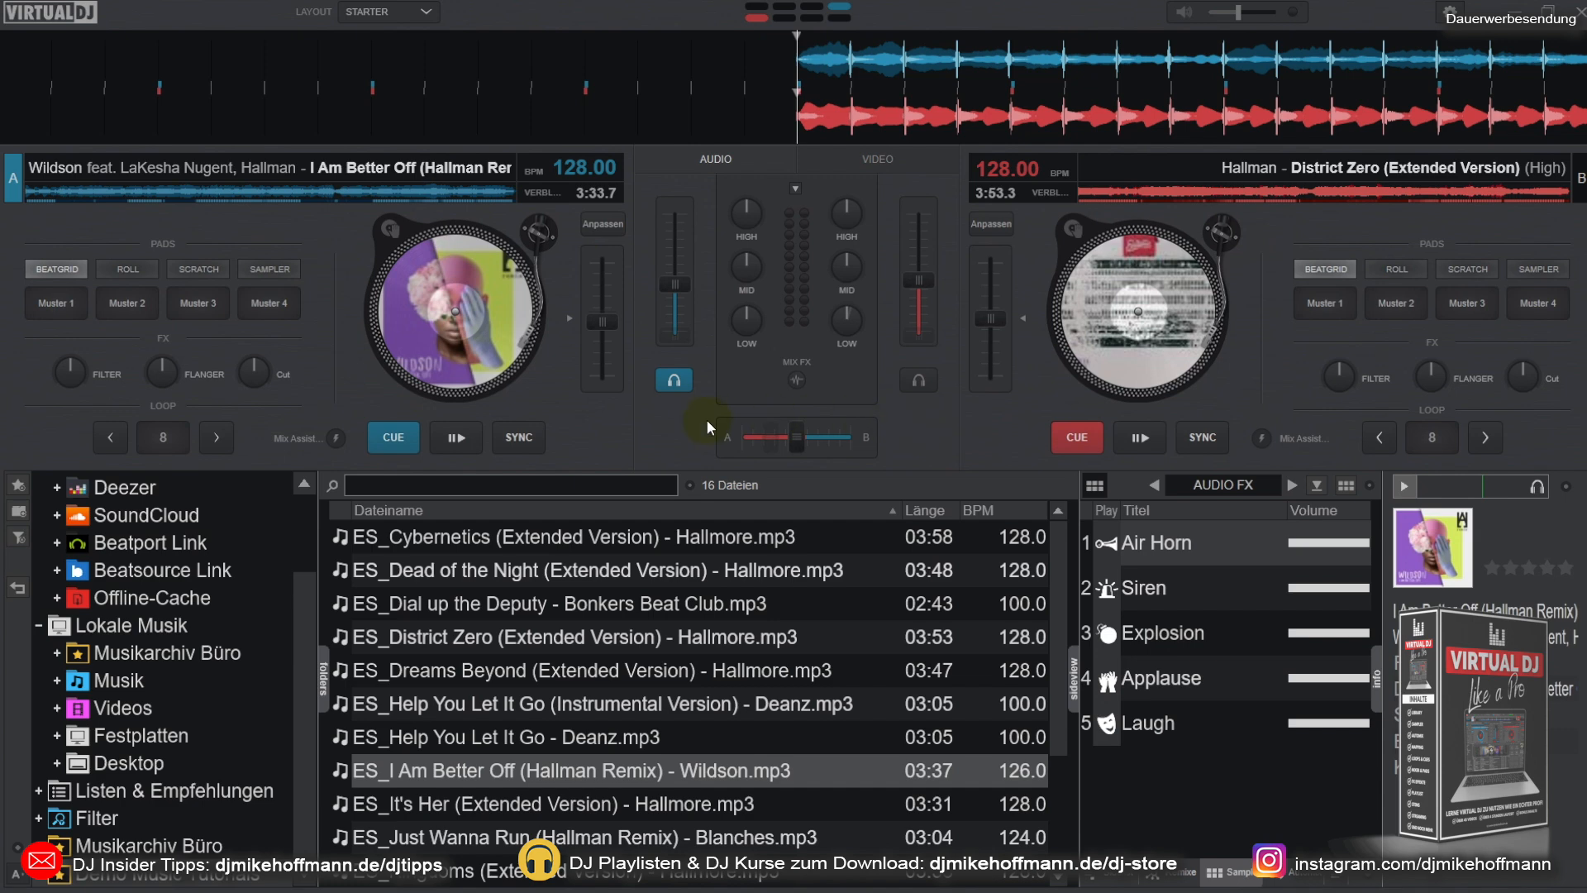
Step: Start deck A and deck B at staggered times, sync deck A's beats to deck B, and return both tracks to their cue points
left_click(463, 439)
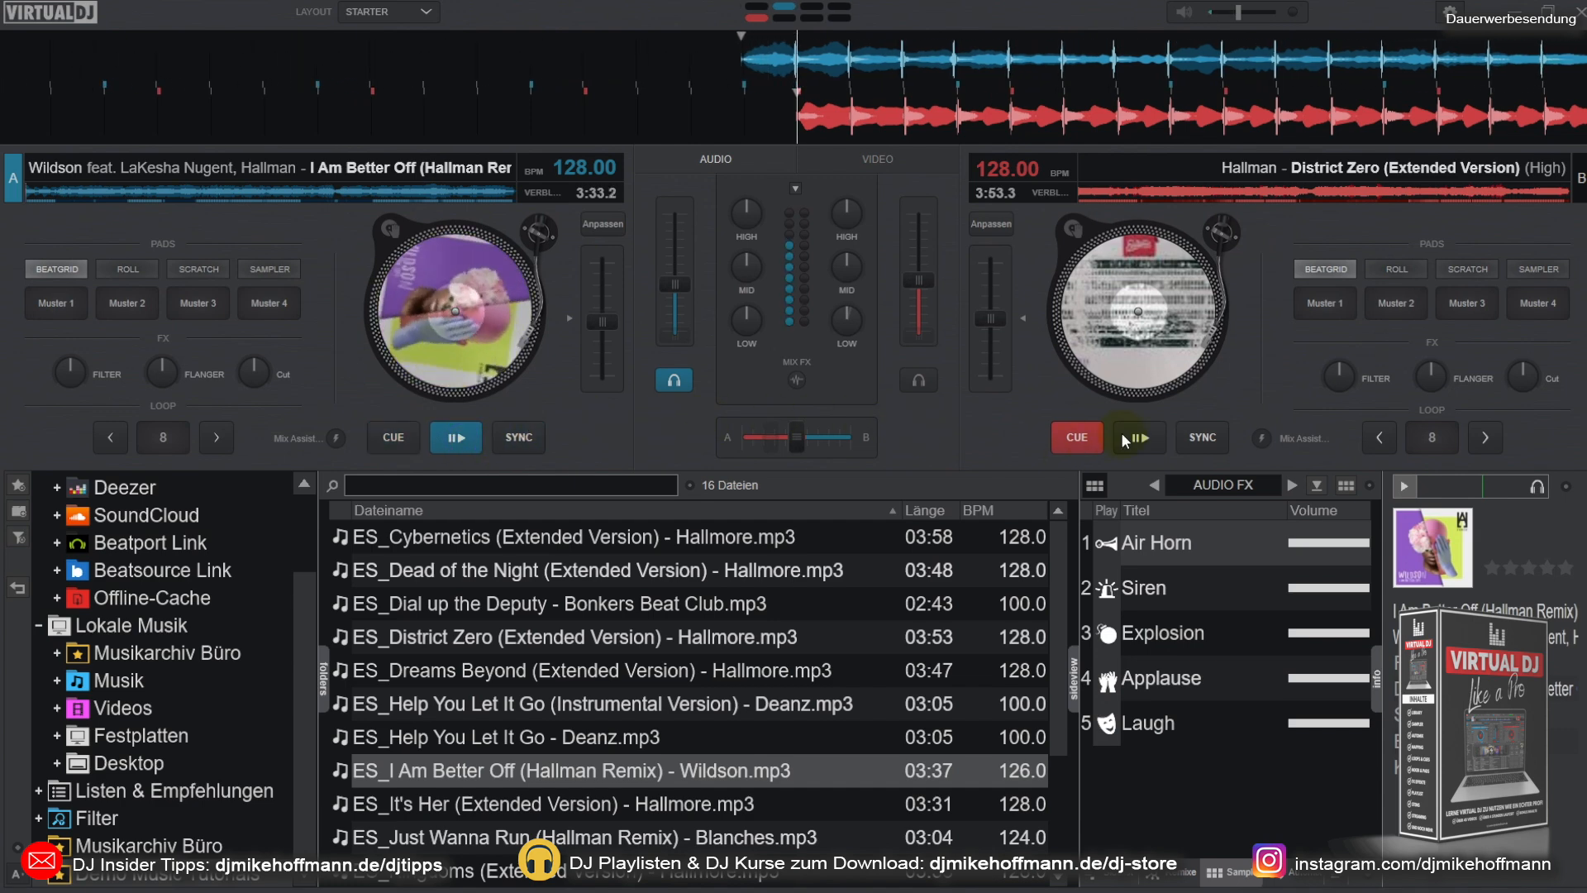
left_click(1134, 431)
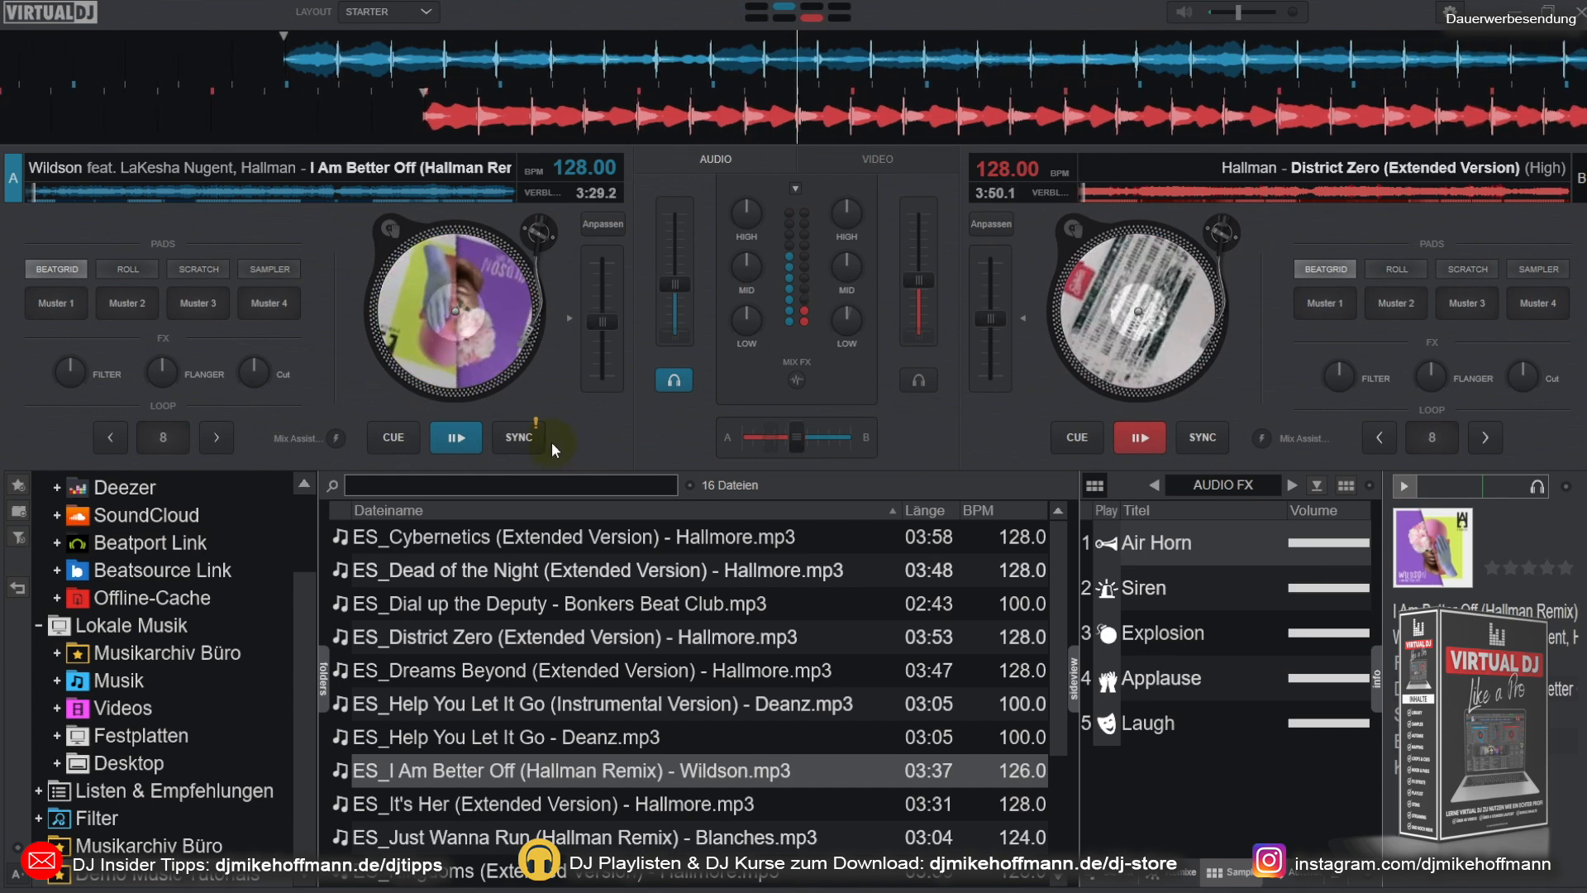
left_click(526, 443)
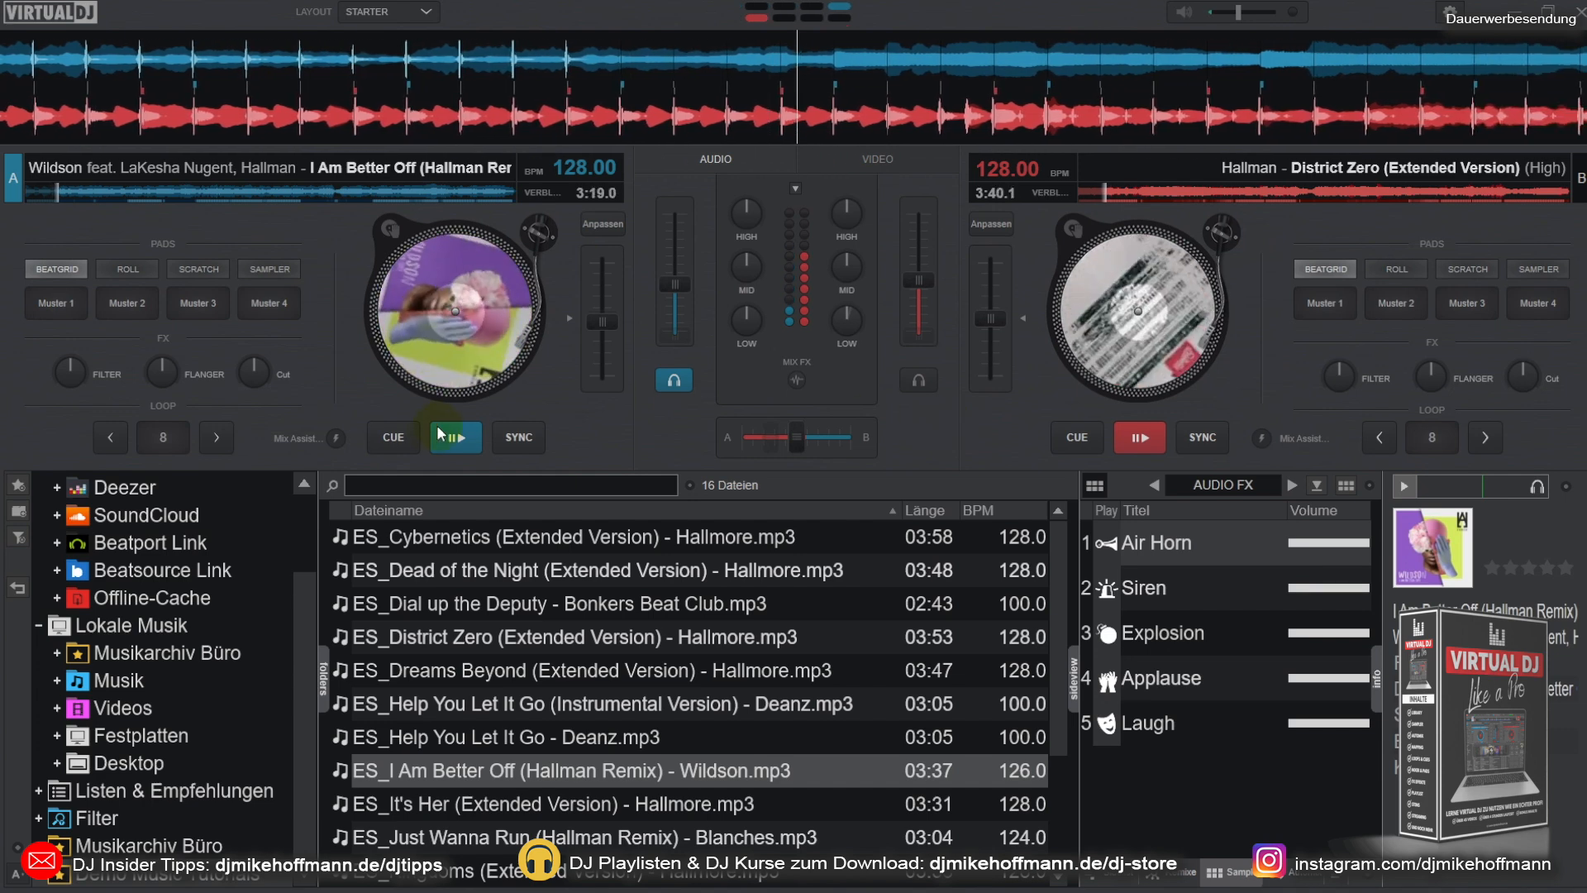
left_click(398, 443)
left_click(1091, 442)
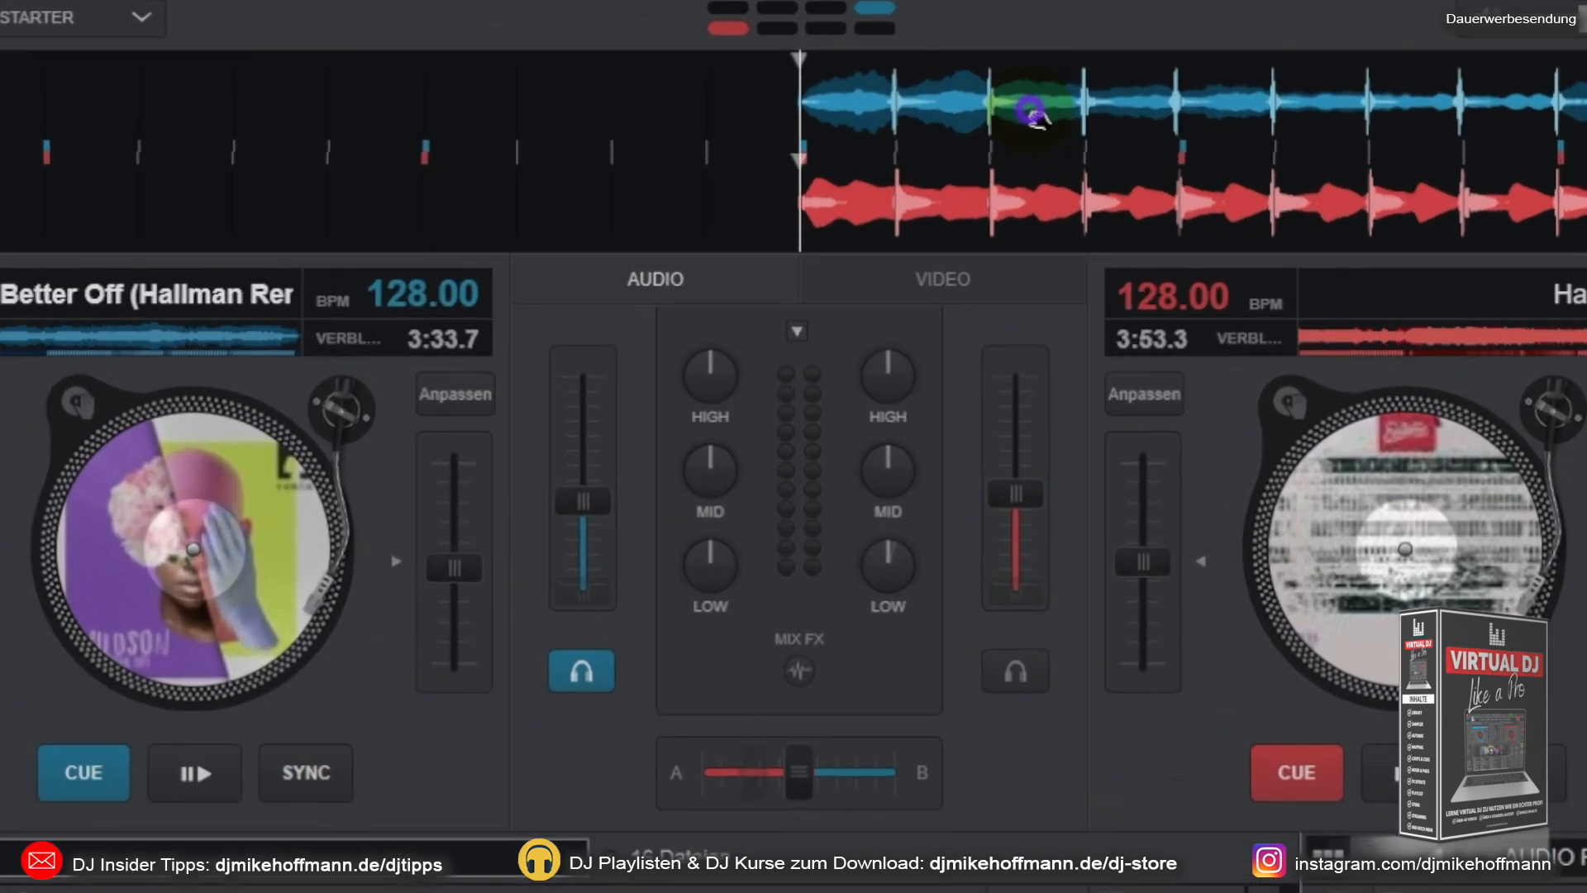
Step: Shift deck A's waveform out of line with deck B's and back, and play both decks with deck A synced to deck B
left_click_drag(1033, 115, 966, 141)
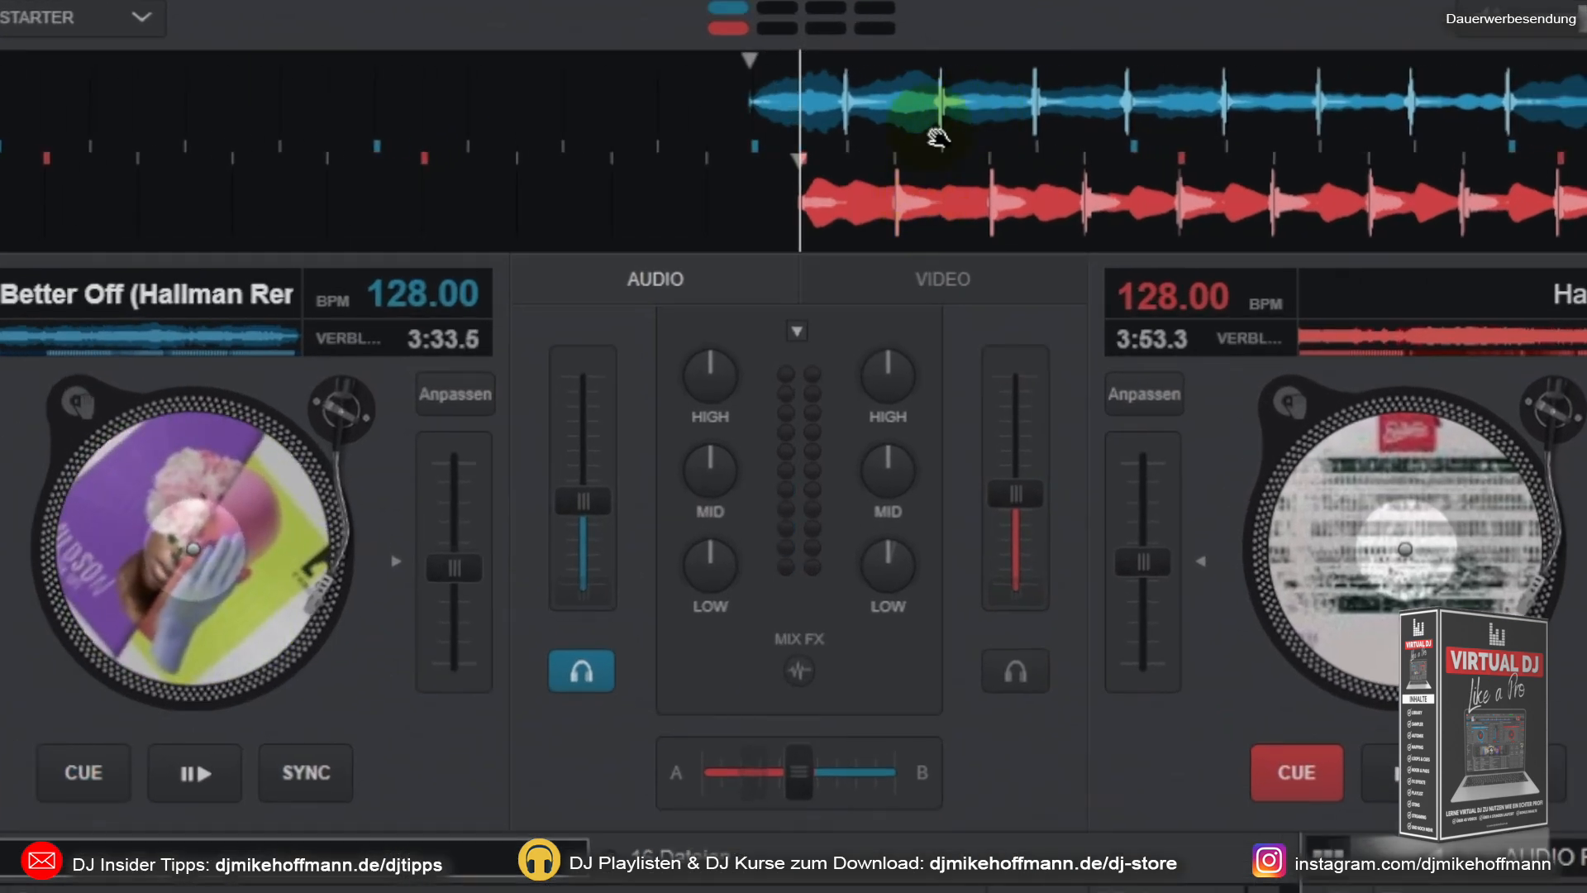
left_click_drag(1074, 103, 1118, 97)
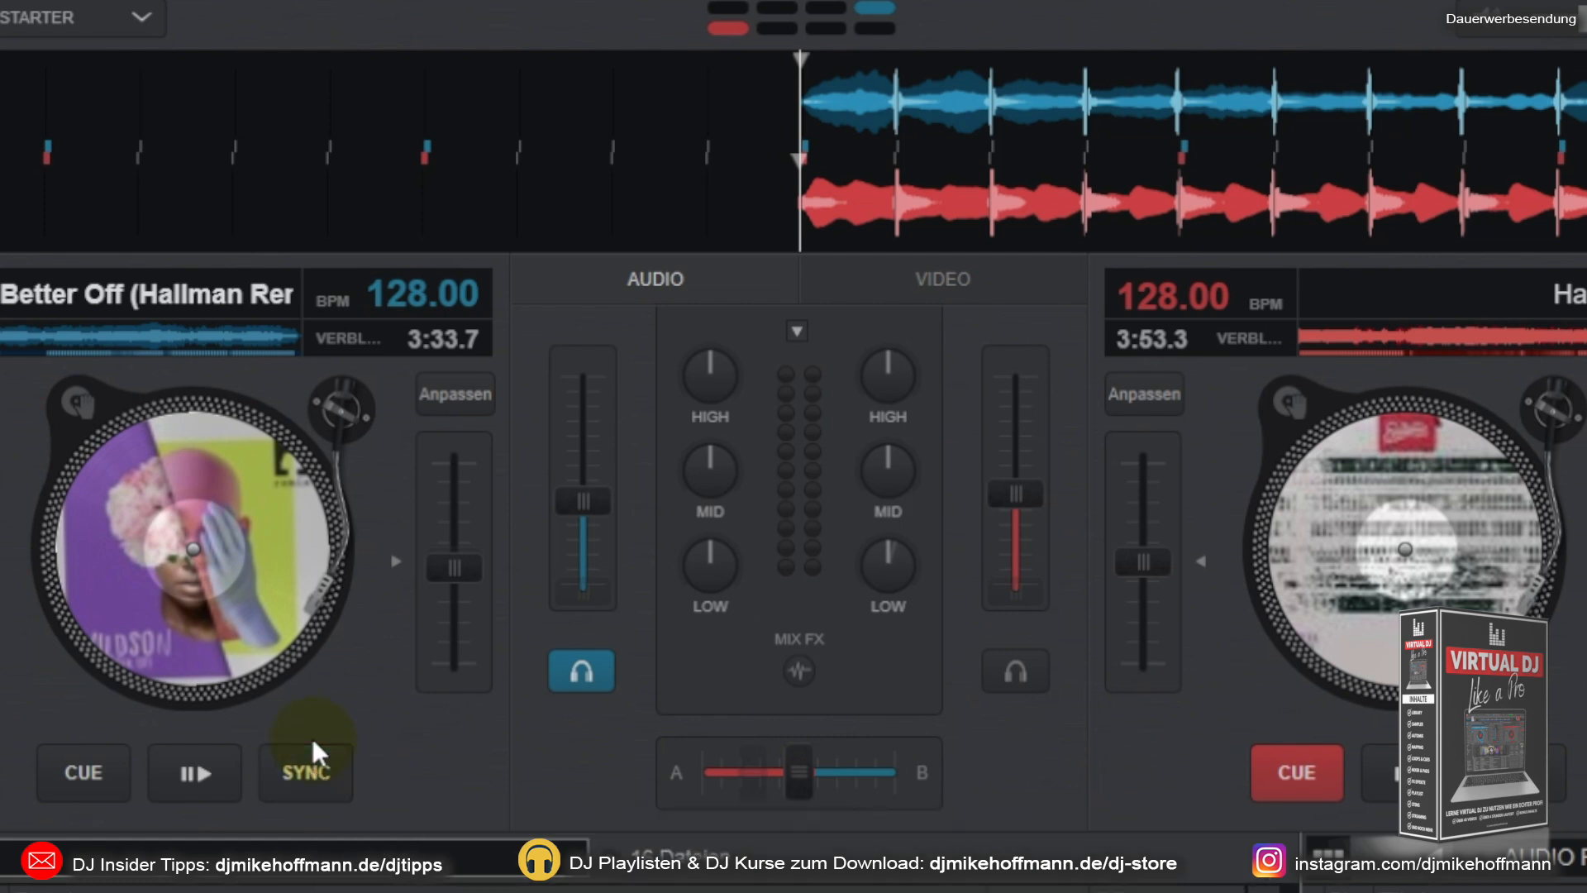
left_click(220, 770)
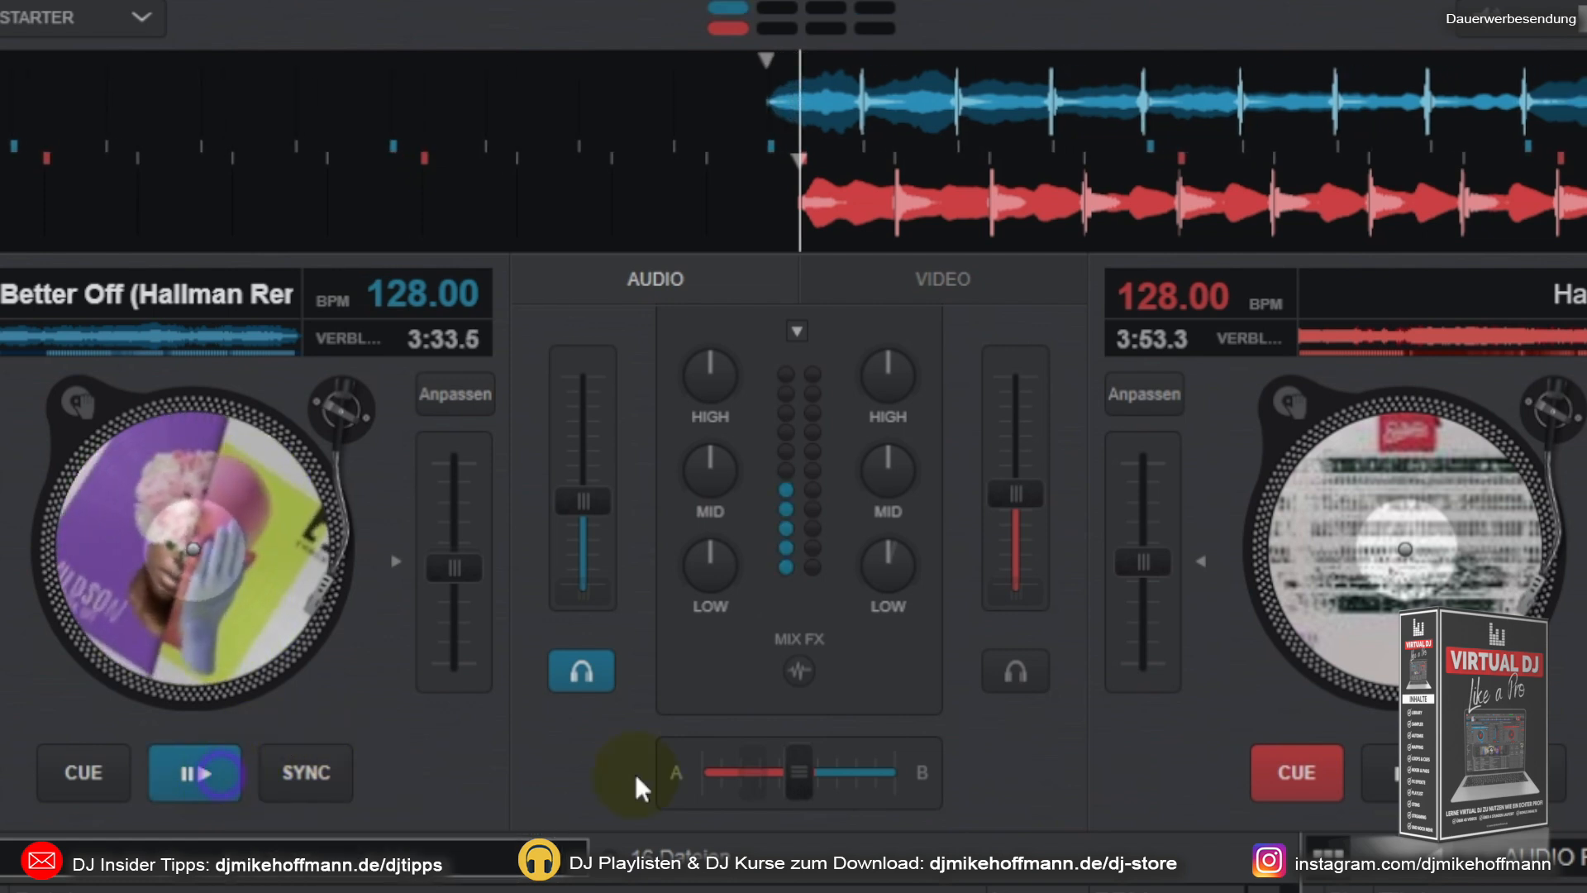
left_click(1378, 772)
left_click(335, 779)
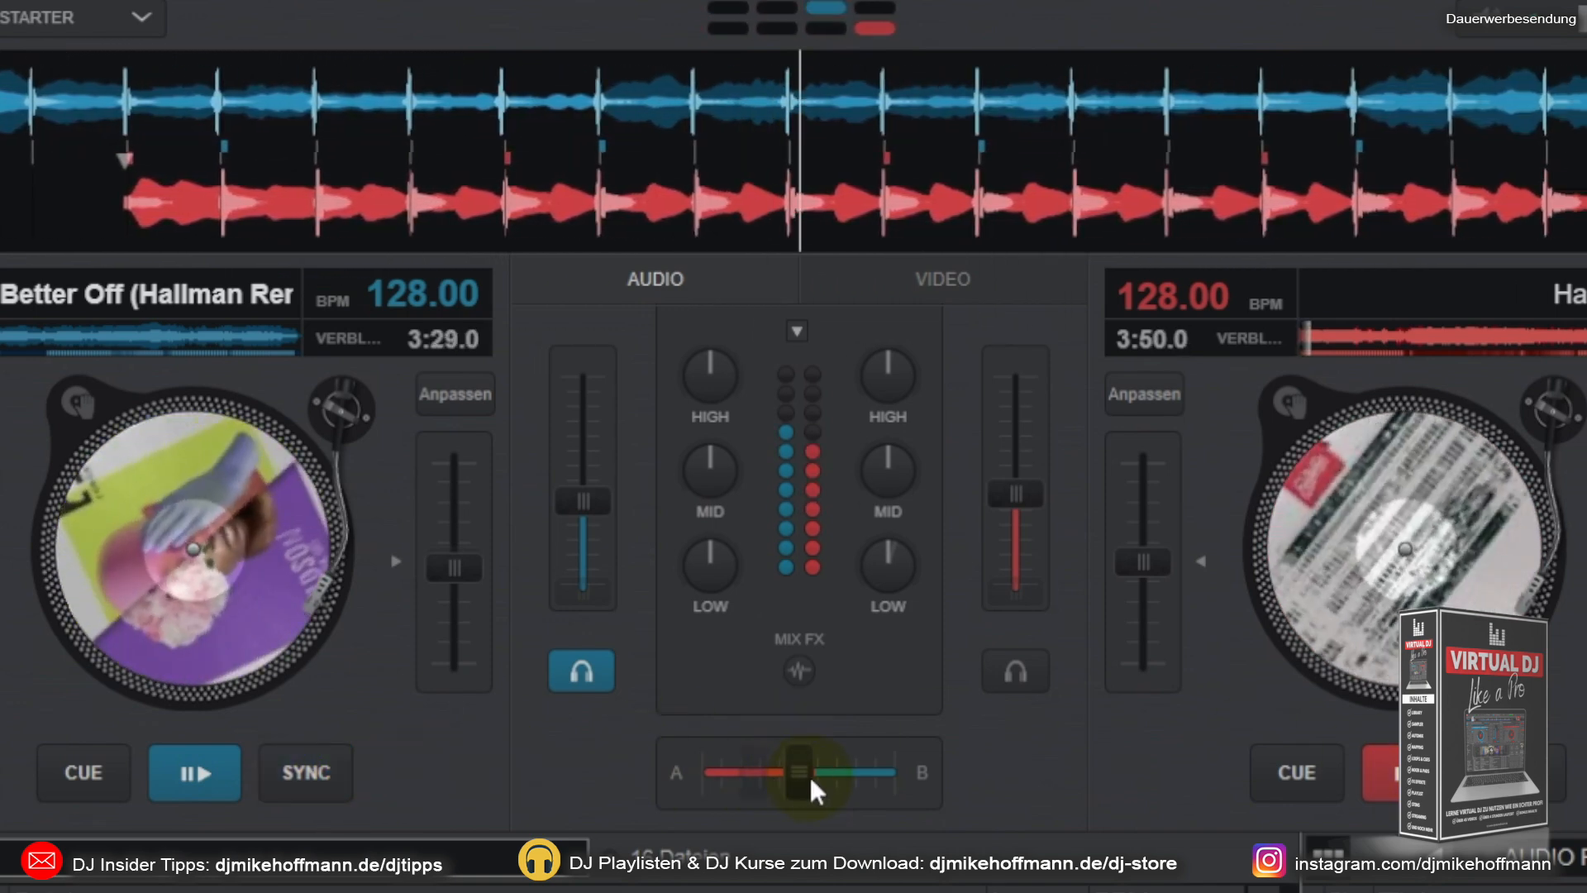
Step: Move the crossfader fully to deck A at 0%, across to deck B at 100%, and back to deck A
mouse_move(798, 767)
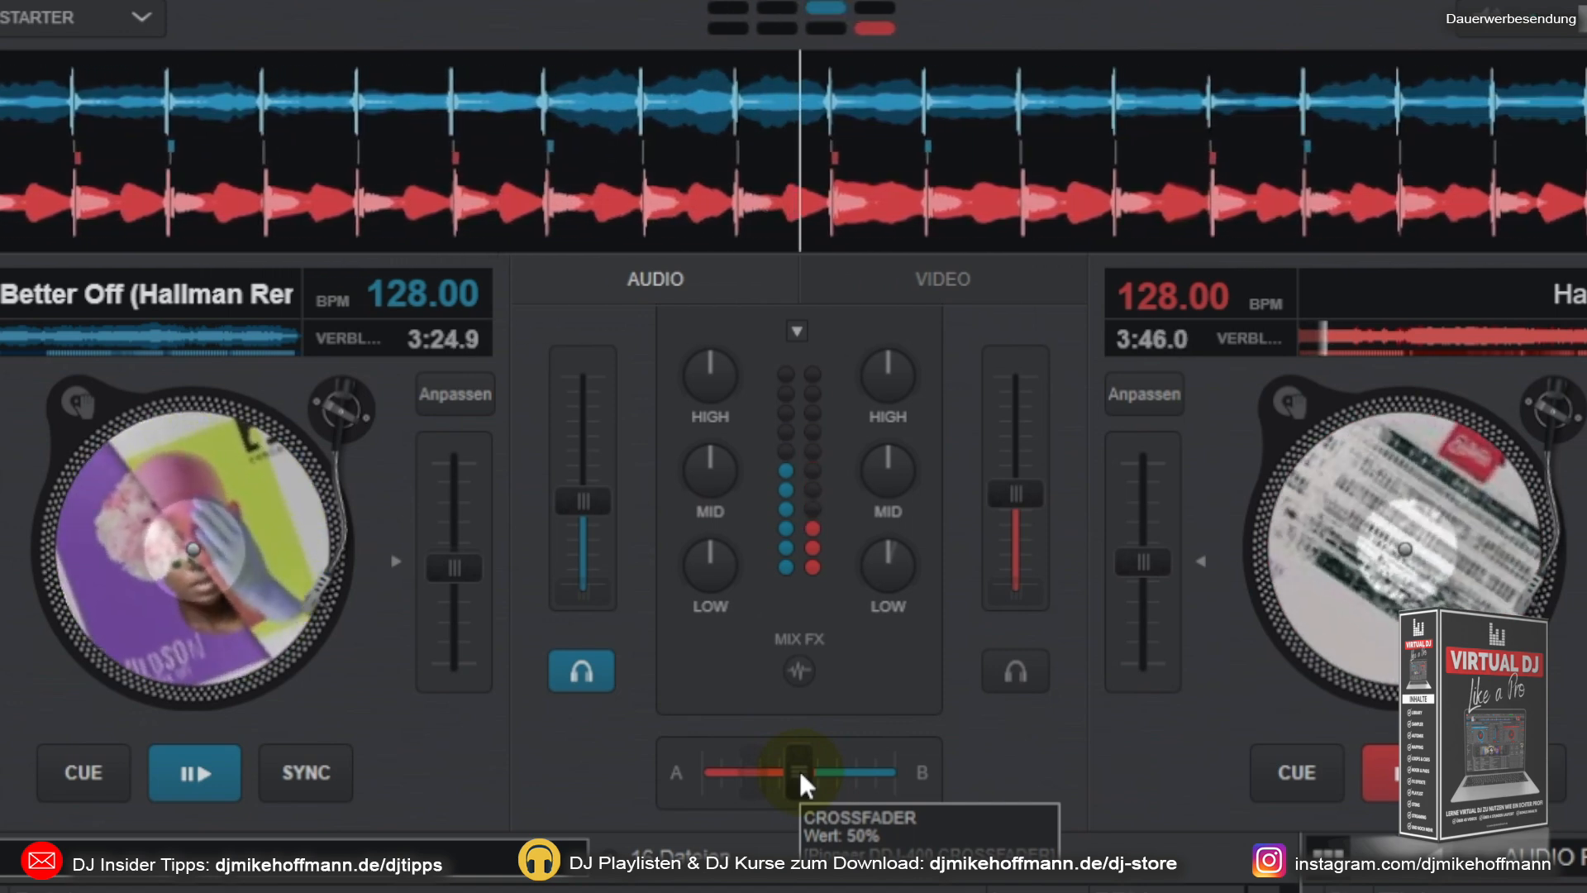
left_click_drag(800, 774, 670, 781)
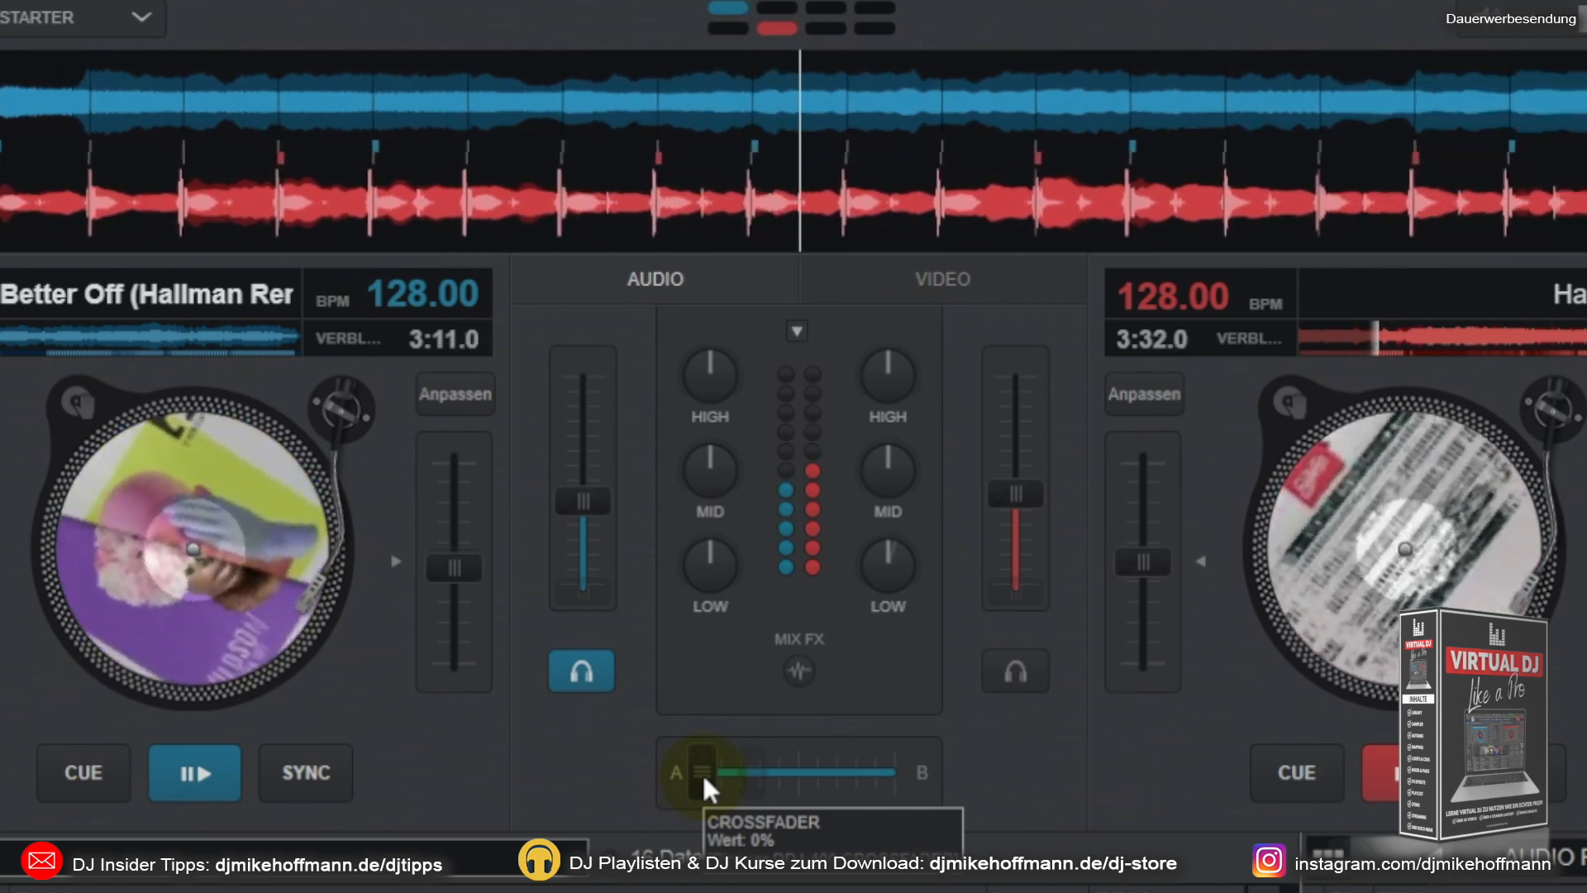
left_click_drag(702, 772, 900, 757)
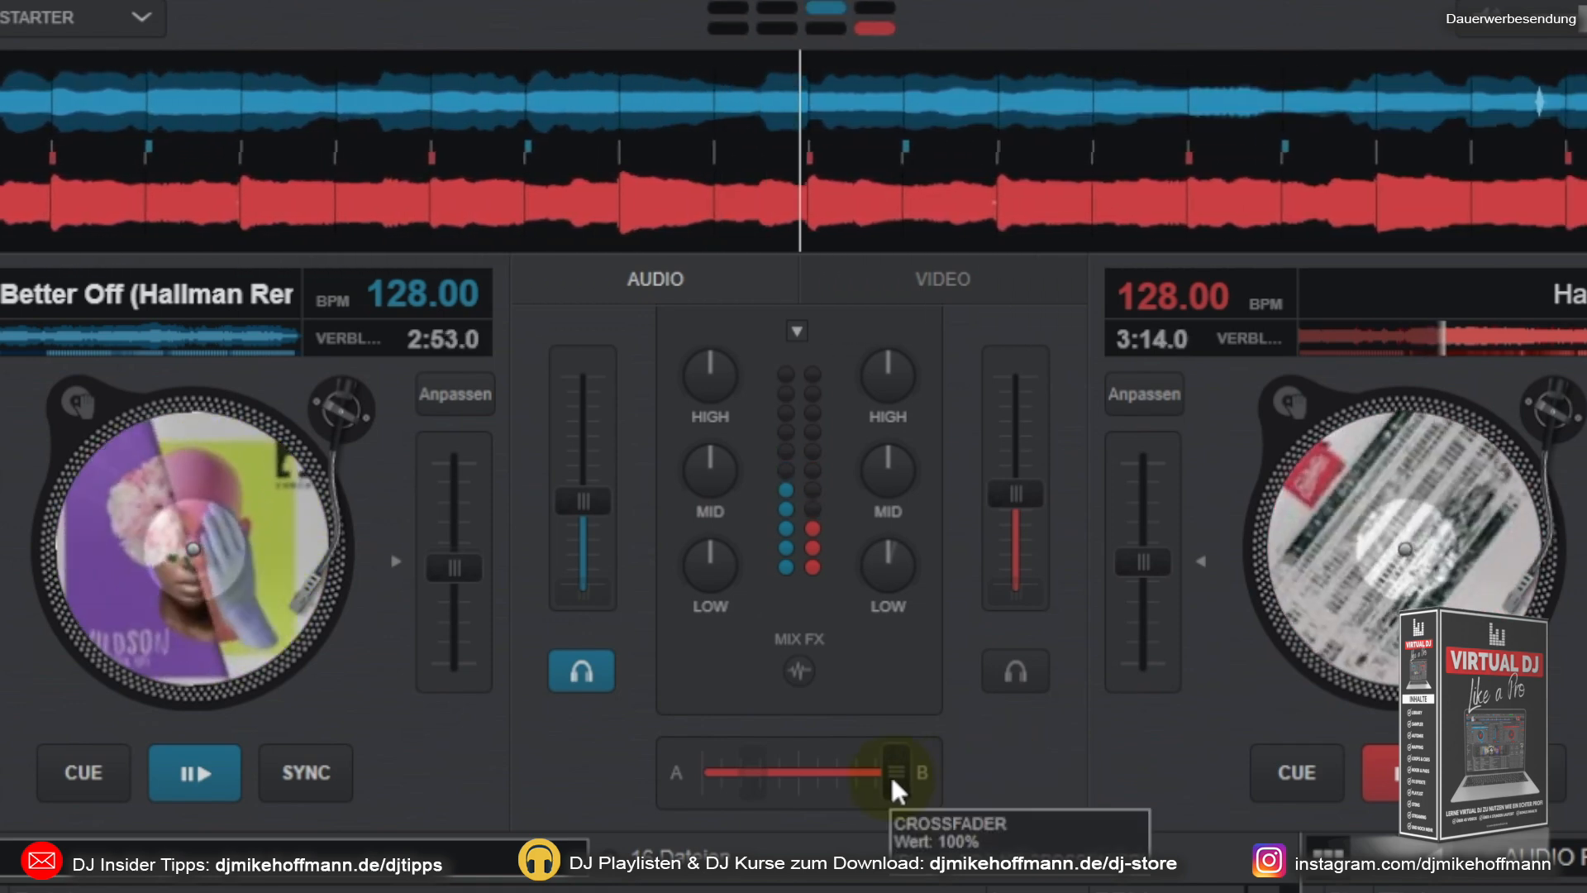
left_click_drag(889, 773, 654, 777)
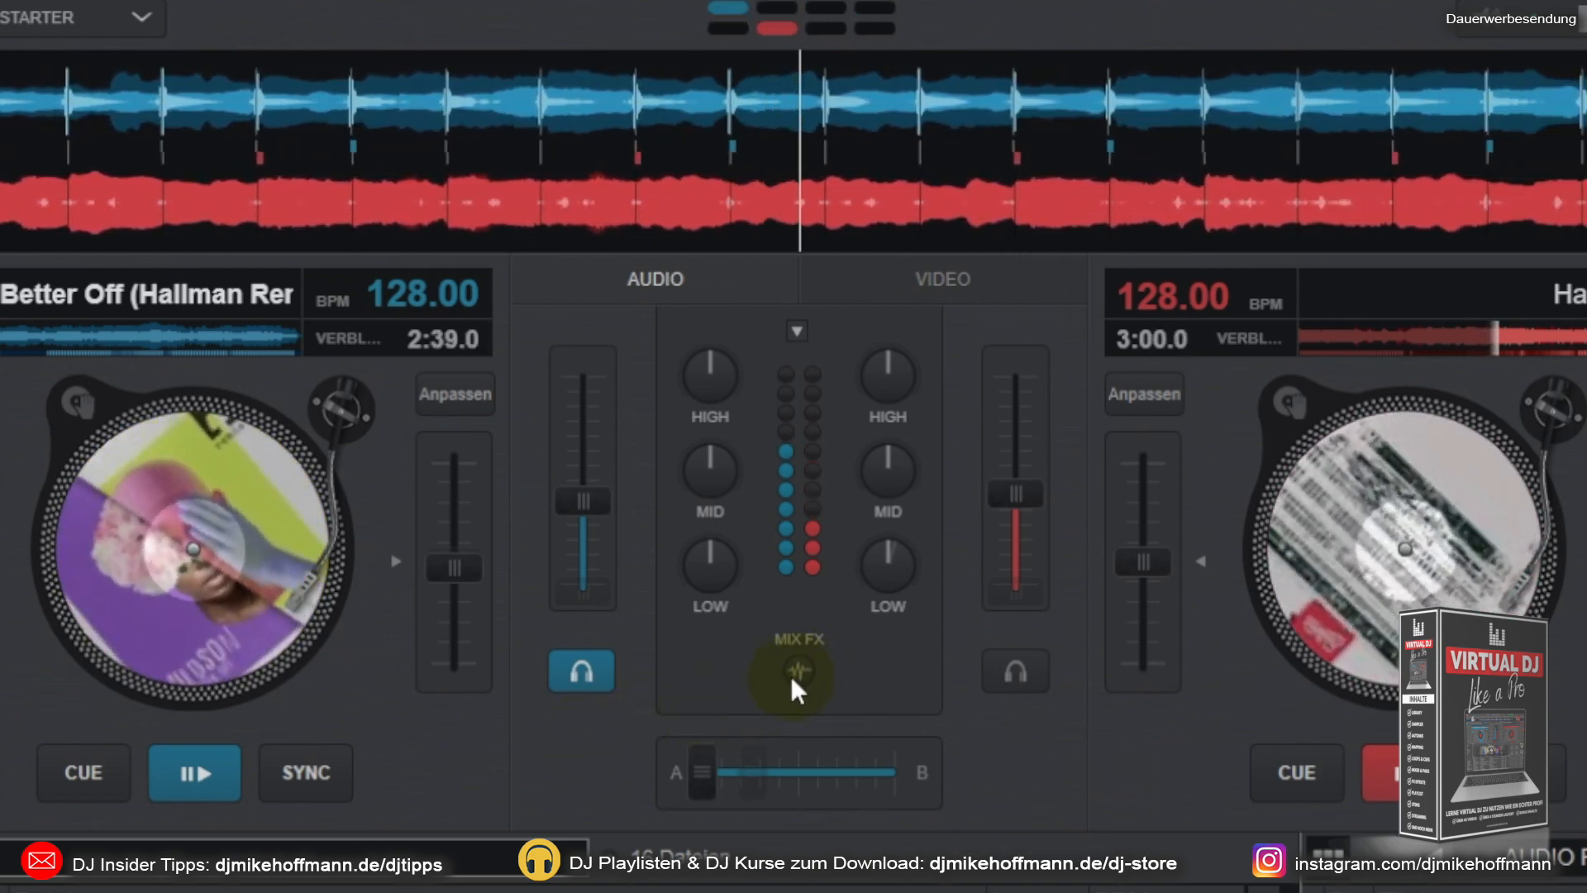
Step: Set the Mix FX to noise and sweep the crossfader from deck A to deck B and back
left_click(796, 671)
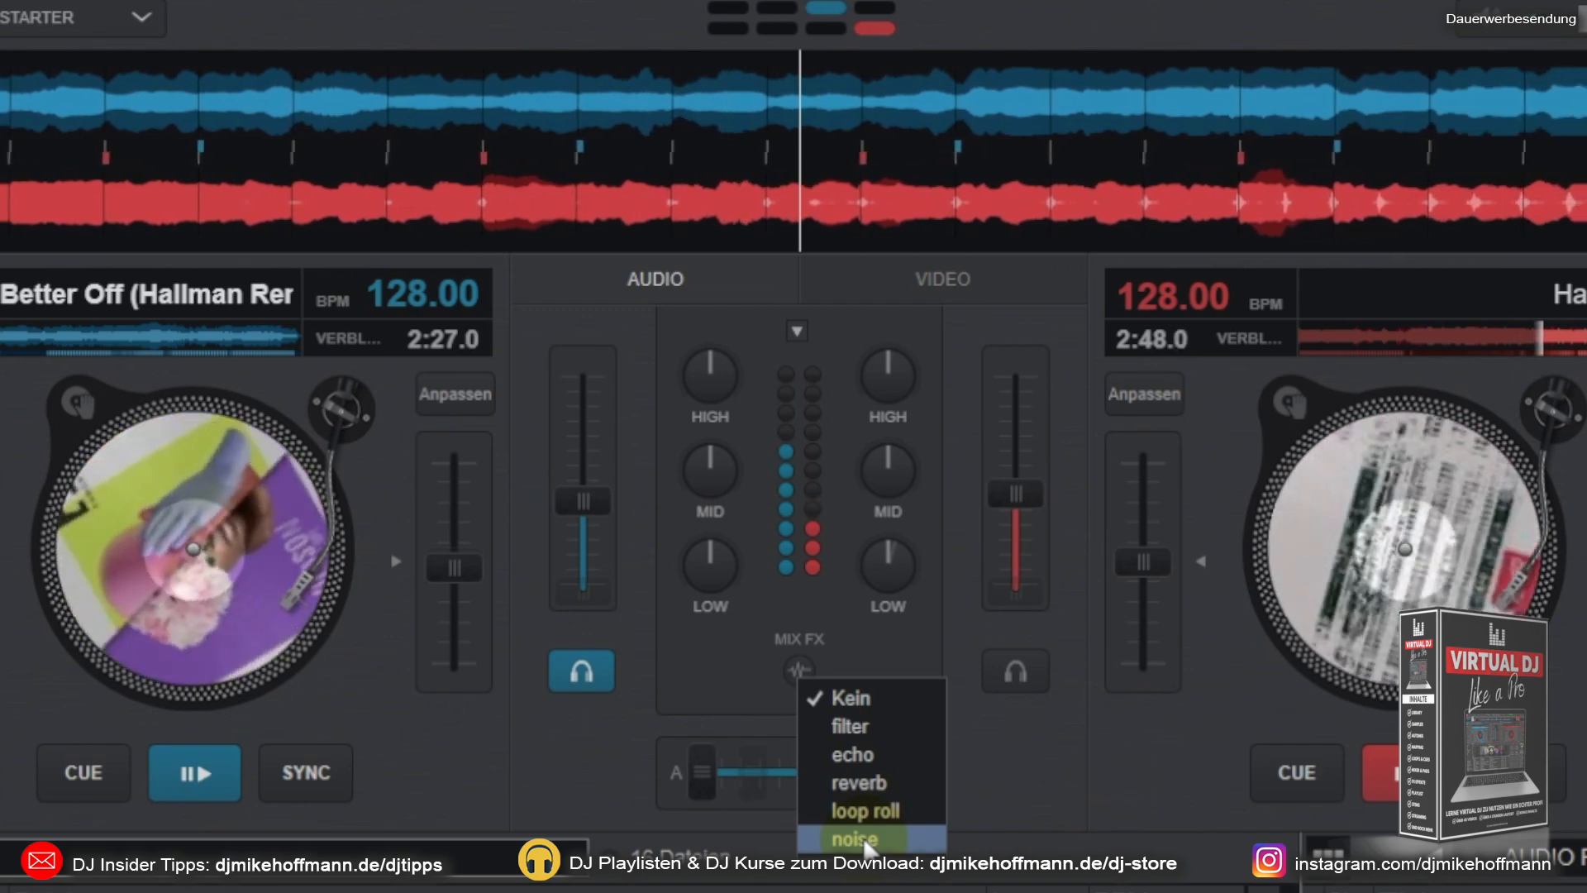
left_click(864, 841)
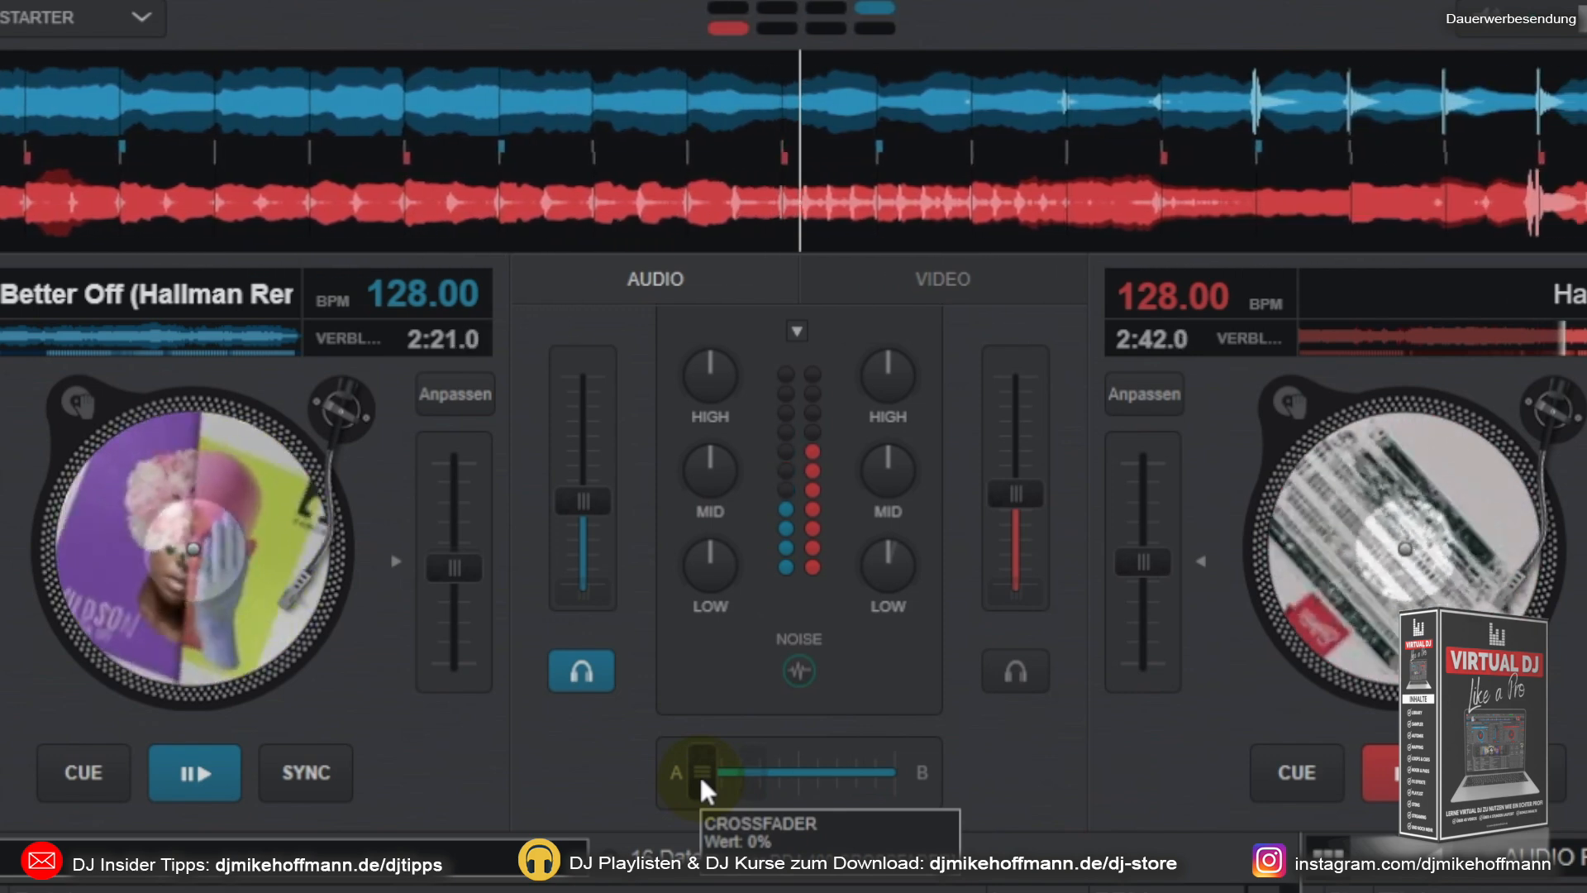
left_click_drag(700, 773, 907, 767)
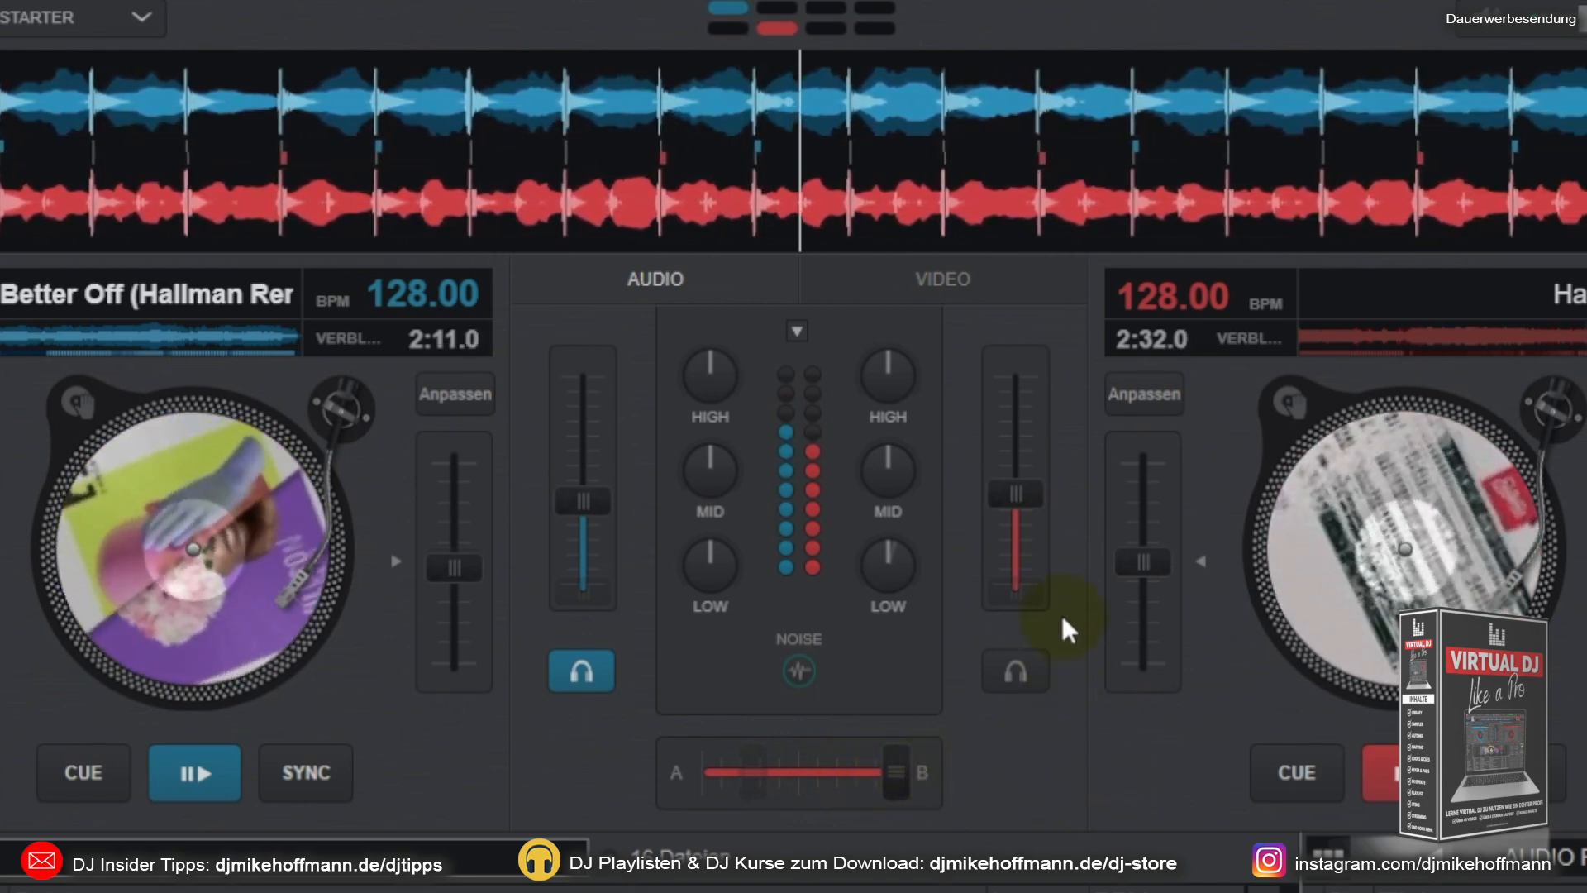
left_click_drag(904, 765, 699, 792)
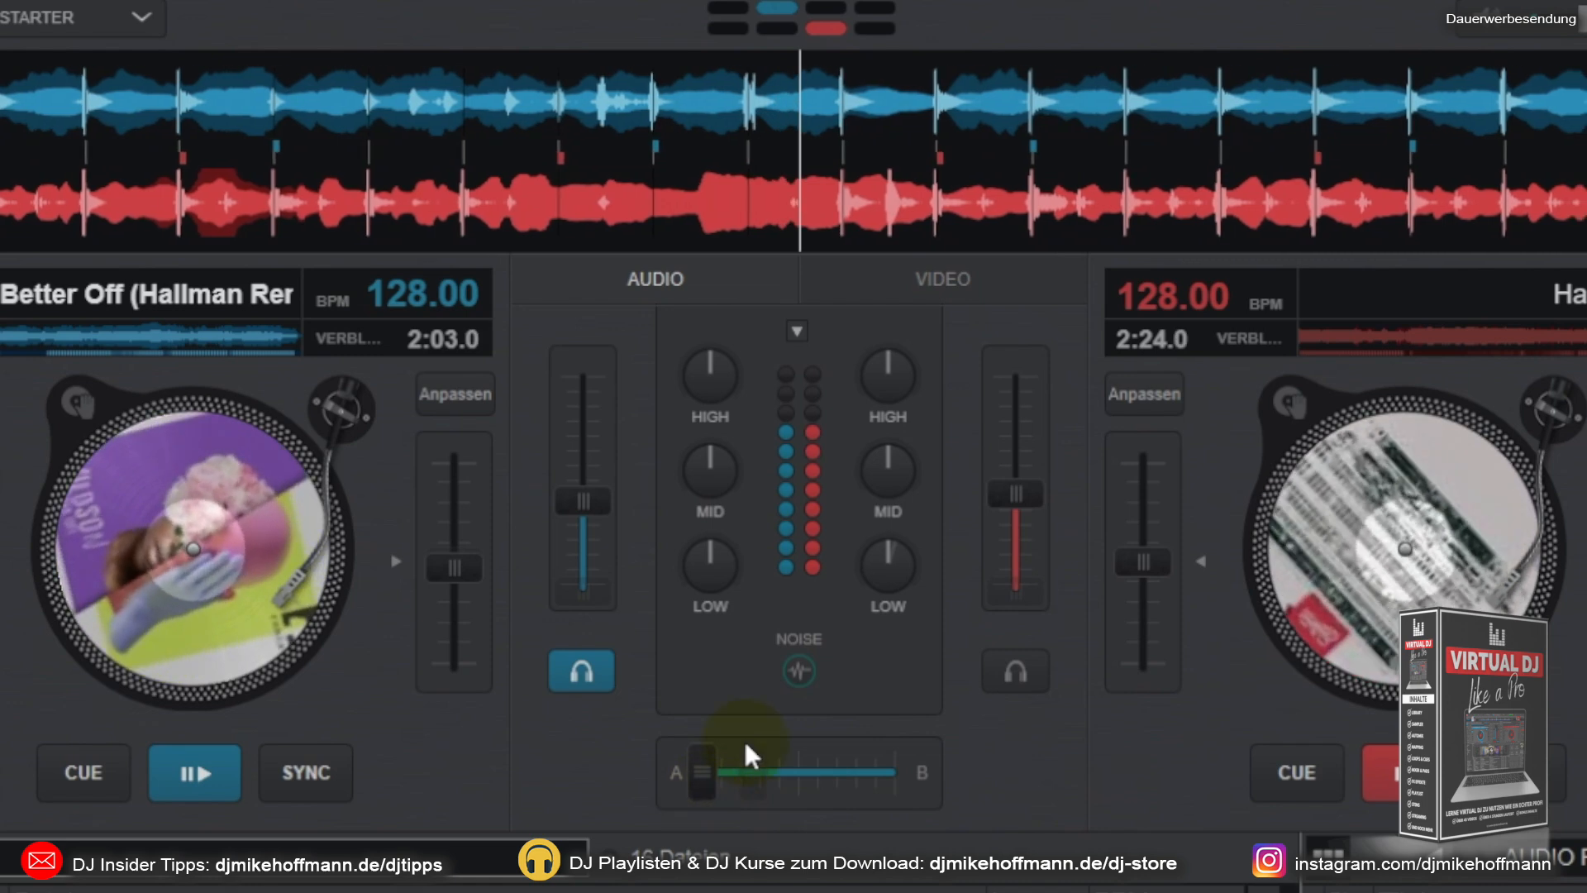
Step: Switch the Mix FX to reverb and move the crossfader from deck A fully to deck B
right_click(802, 653)
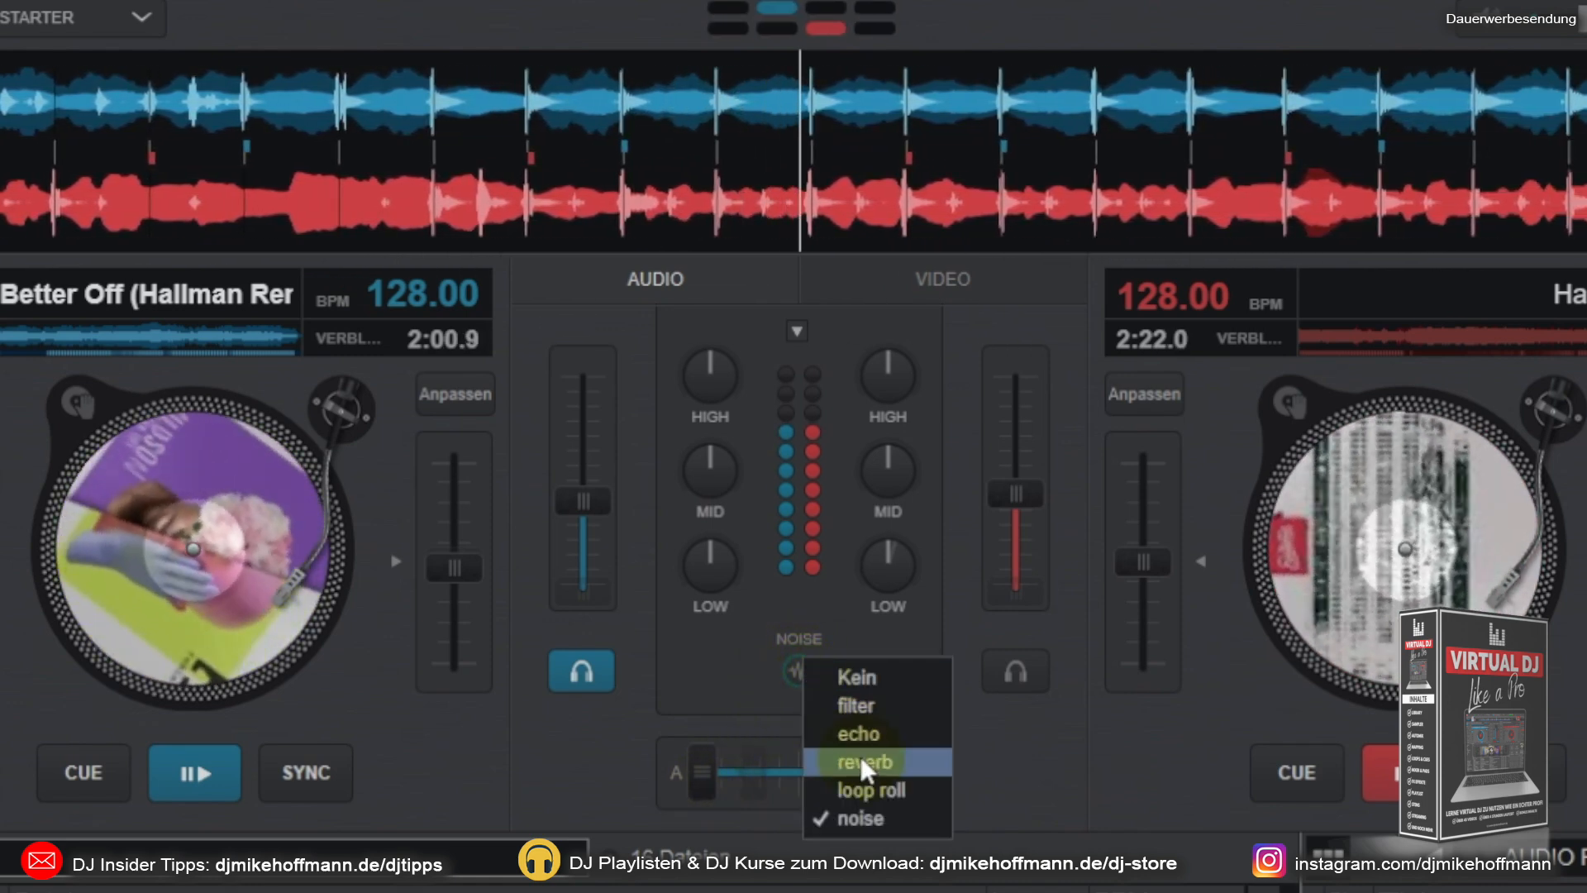
left_click(859, 760)
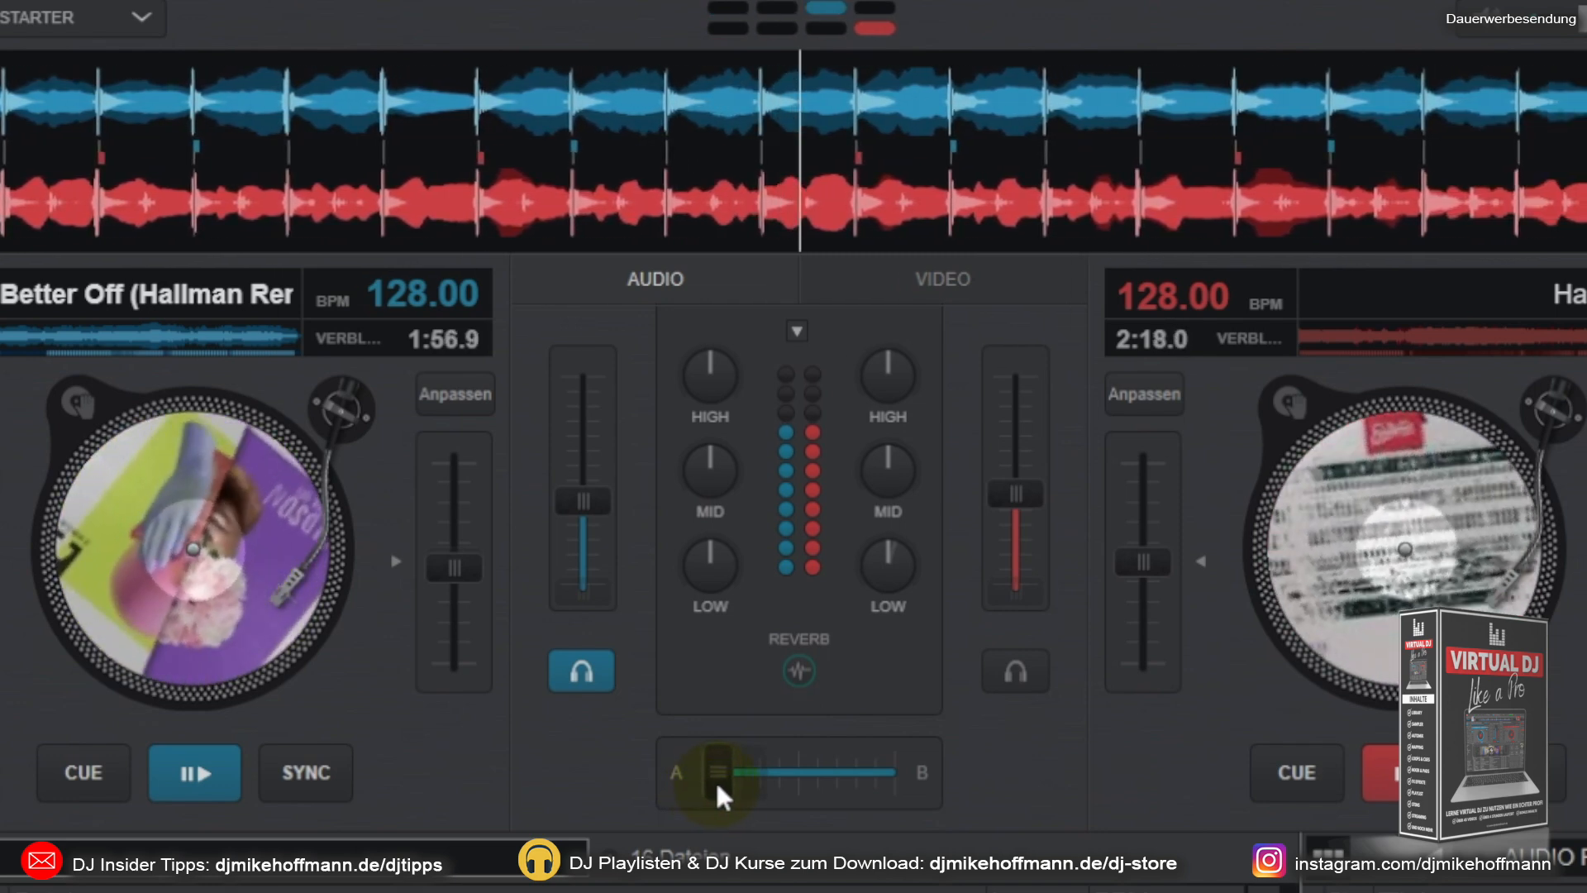
left_click_drag(746, 784, 896, 769)
Step: Switch the Mix FX back to noise, sweep the crossfader to deck A and back to B, and return both tracks to their cue points
right_click(795, 667)
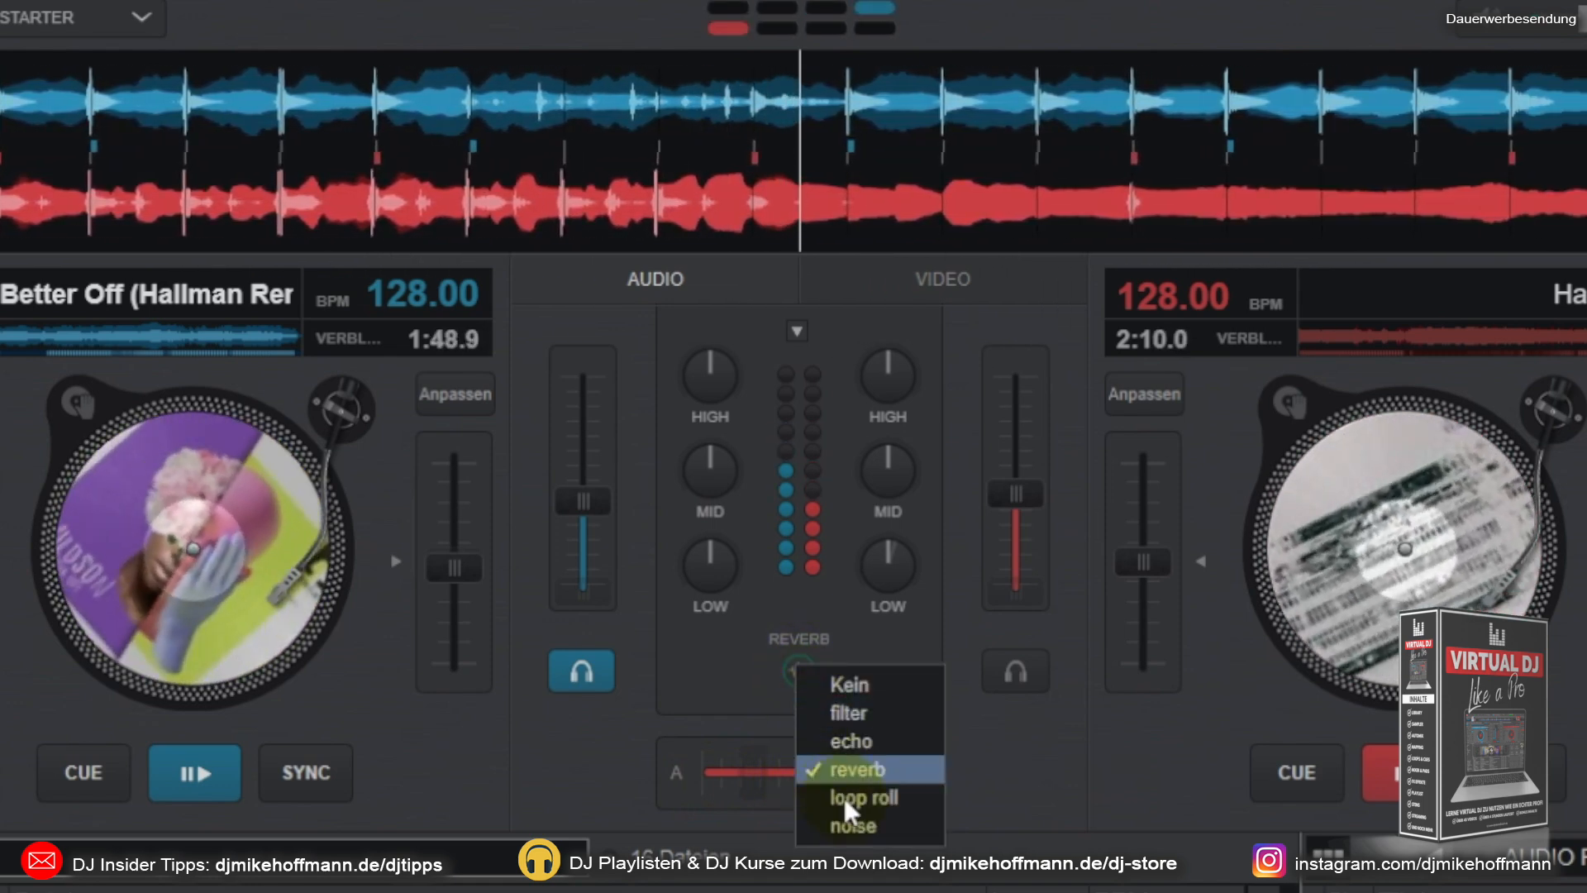
left_click(855, 818)
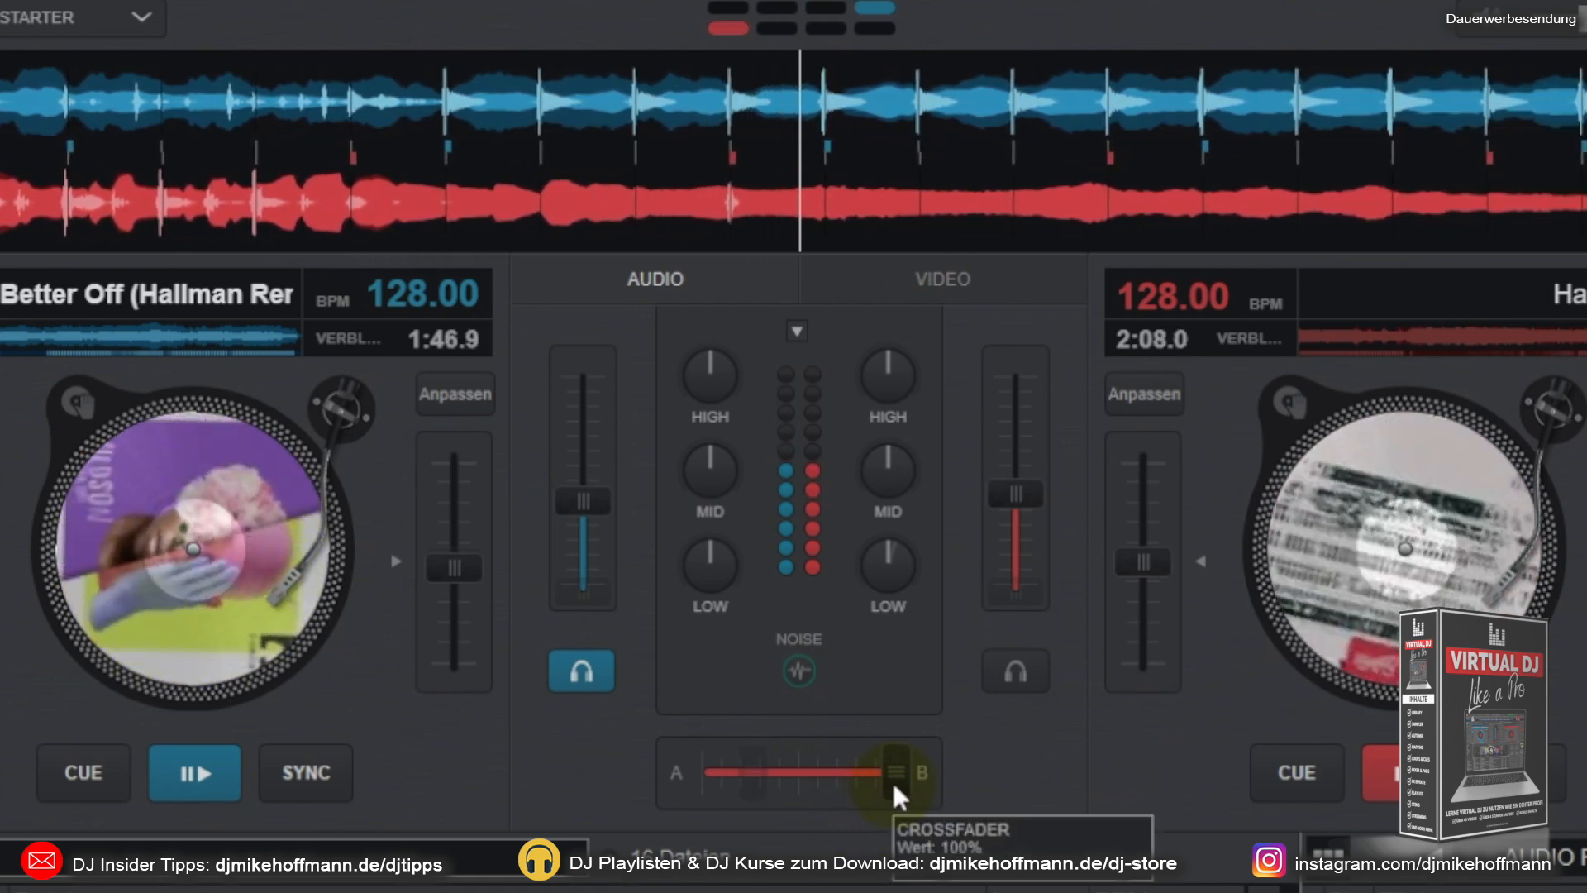
left_click_drag(891, 777, 662, 777)
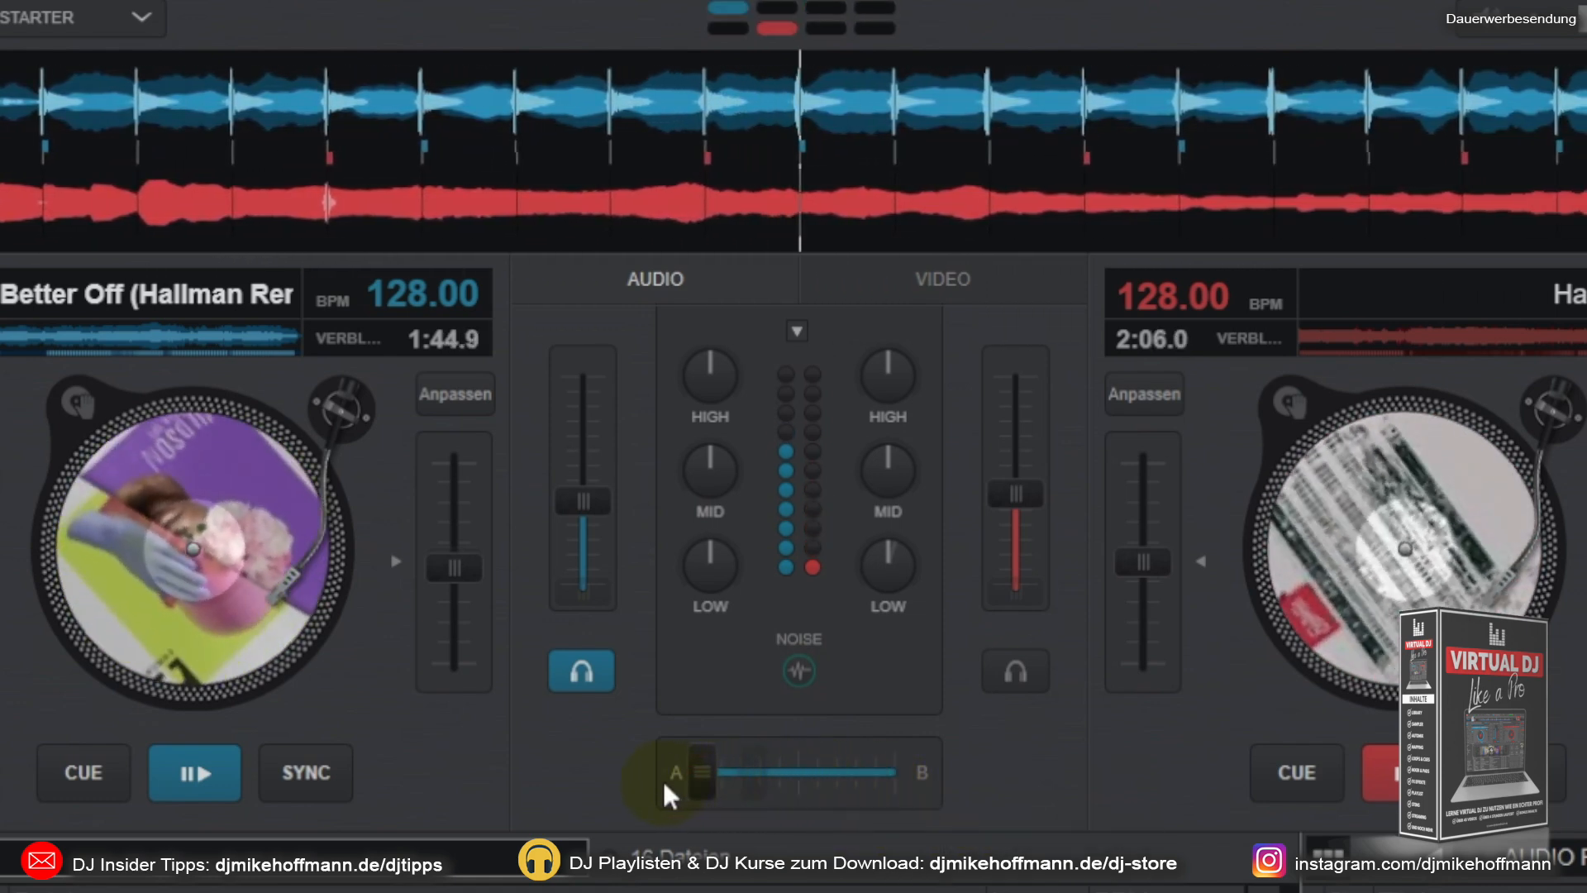
left_click_drag(836, 769, 911, 770)
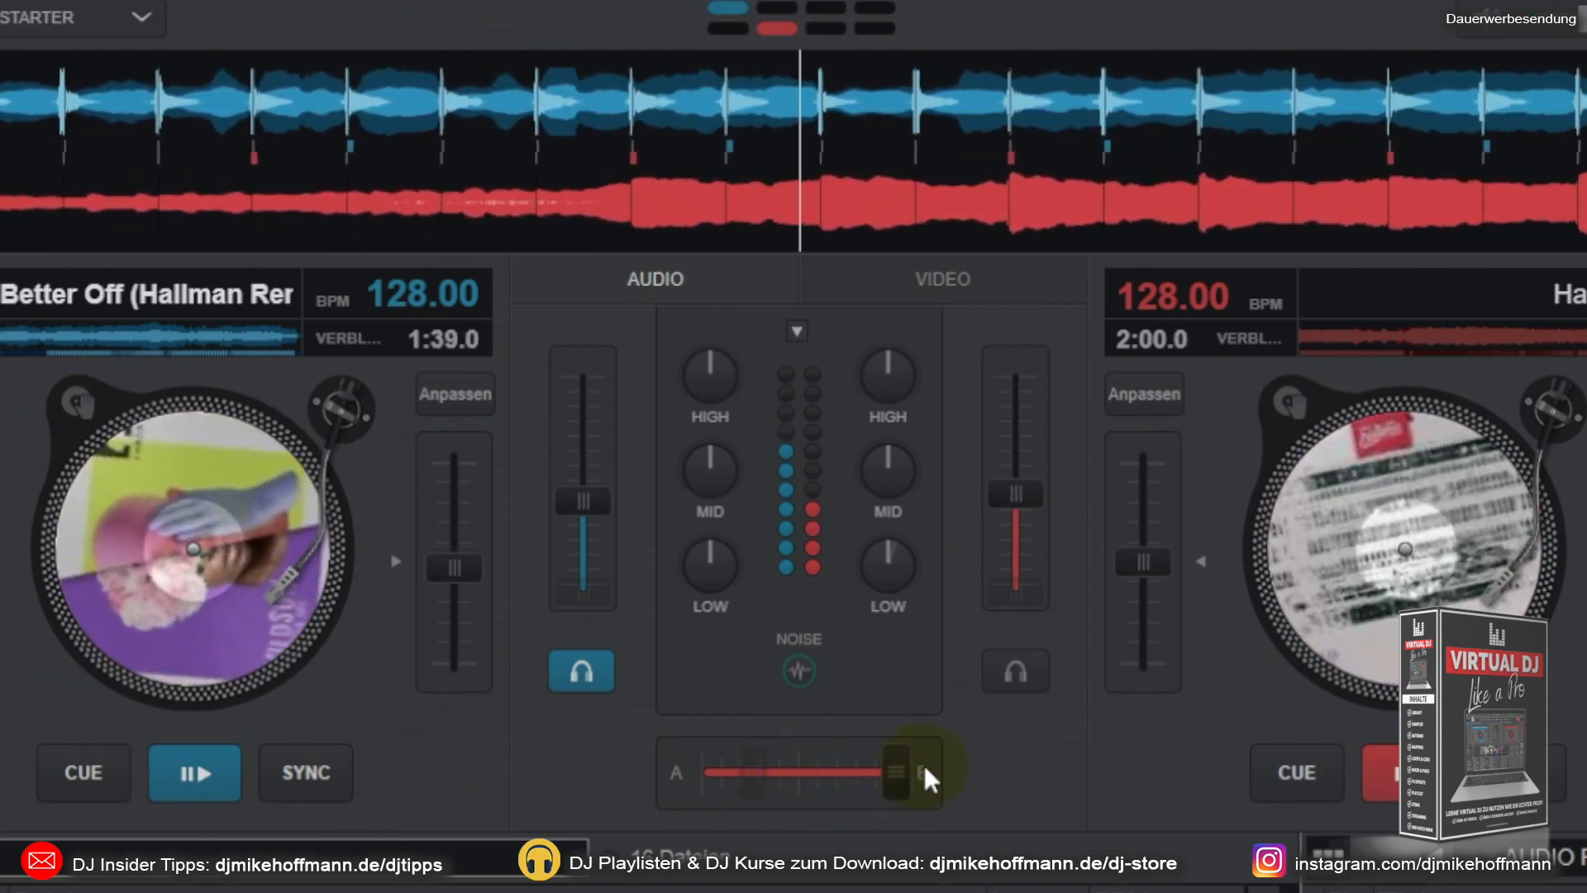
mouse_move(924, 769)
left_mouse_down()
mouse_move(687, 792)
mouse_move(914, 761)
left_mouse_up()
left_click(83, 772)
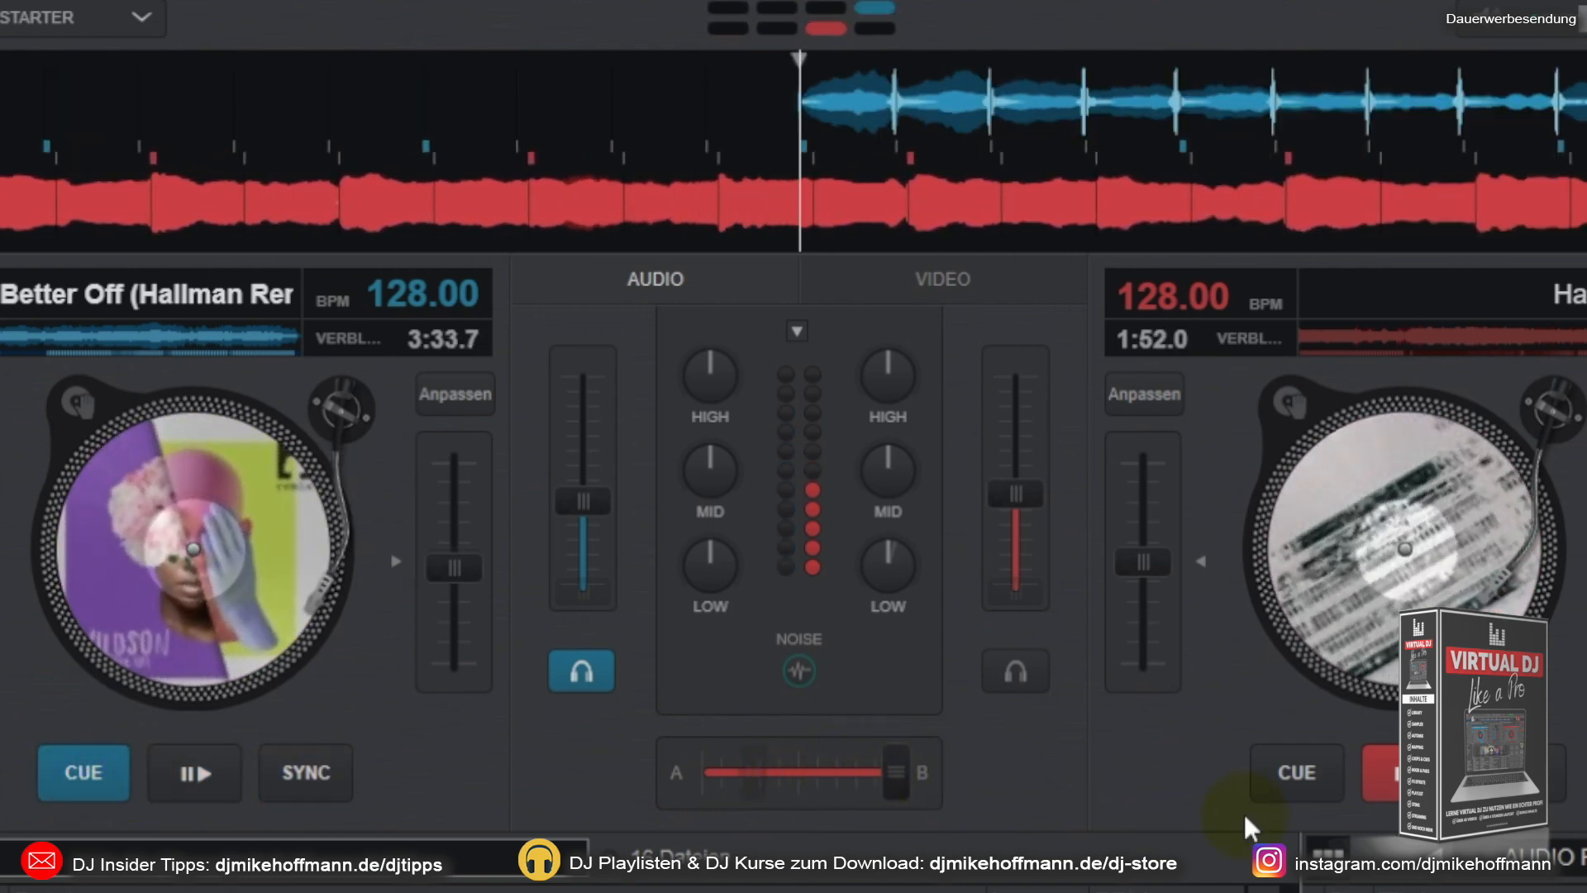
left_click(1277, 777)
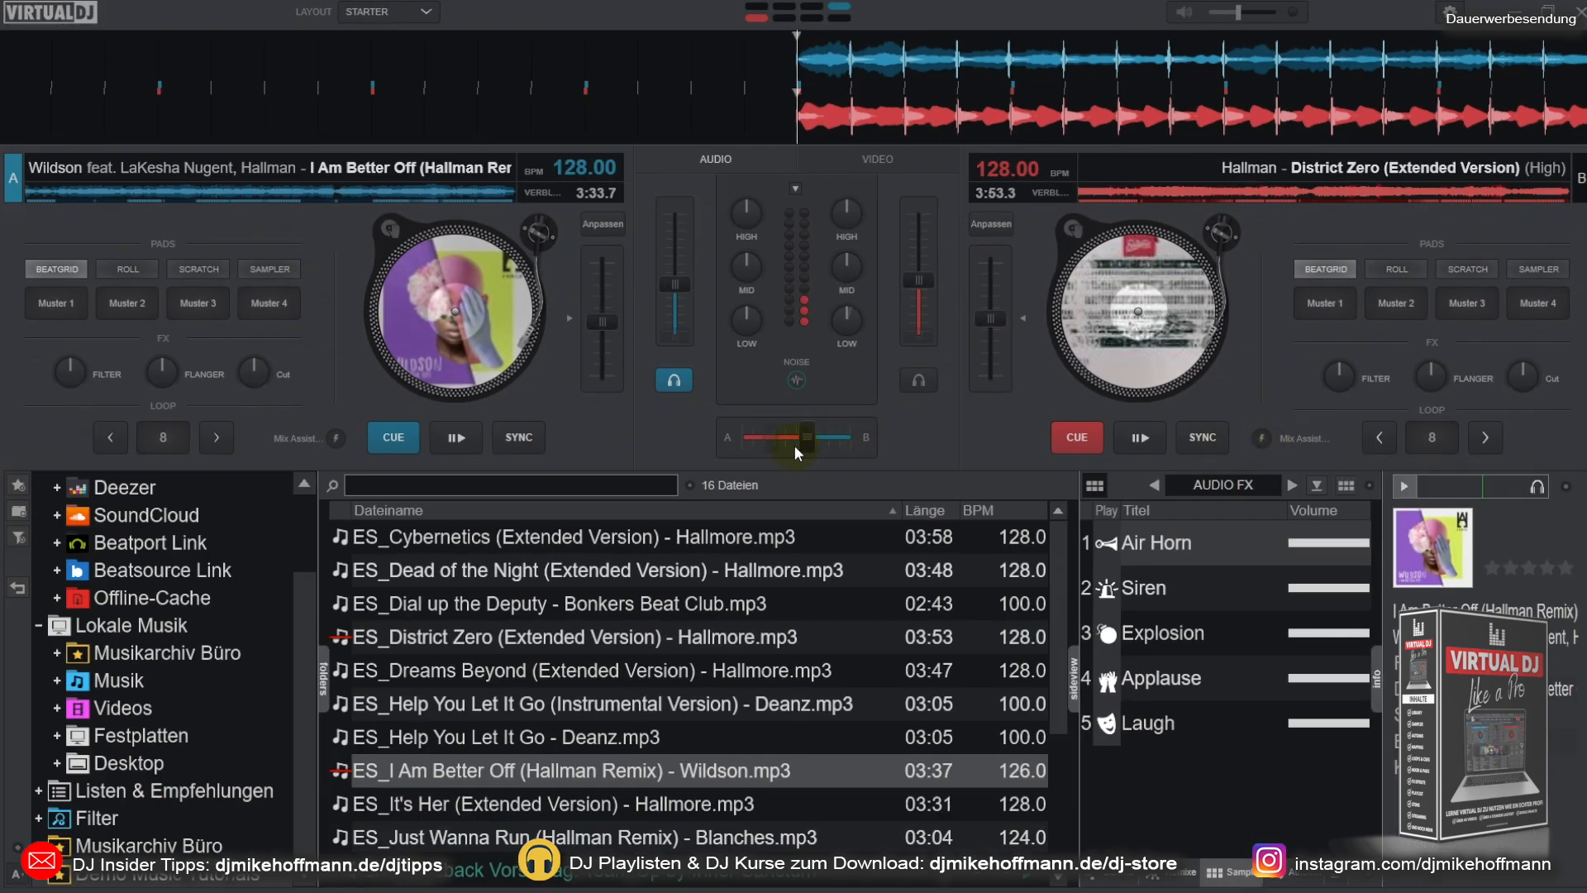
Step: Turn off the Mix FX and load "ES_Just Wanna Run (Hallman Remix) - Blanches.mp3" onto deck B
left_click(798, 389)
left_click(833, 391)
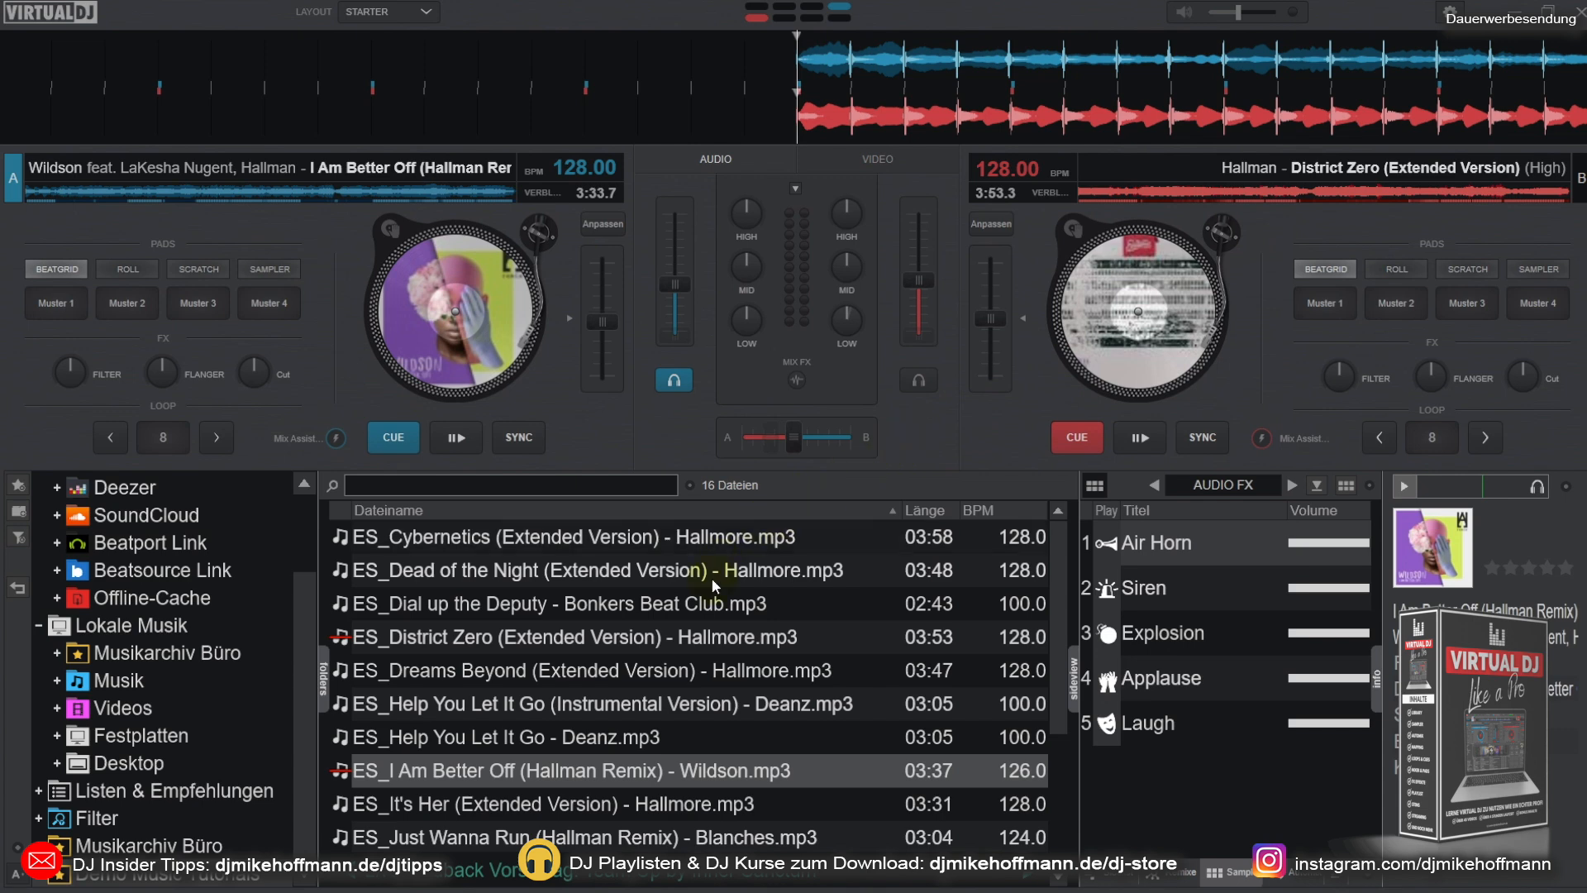
left_click(702, 837)
left_click_drag(866, 626, 1090, 341)
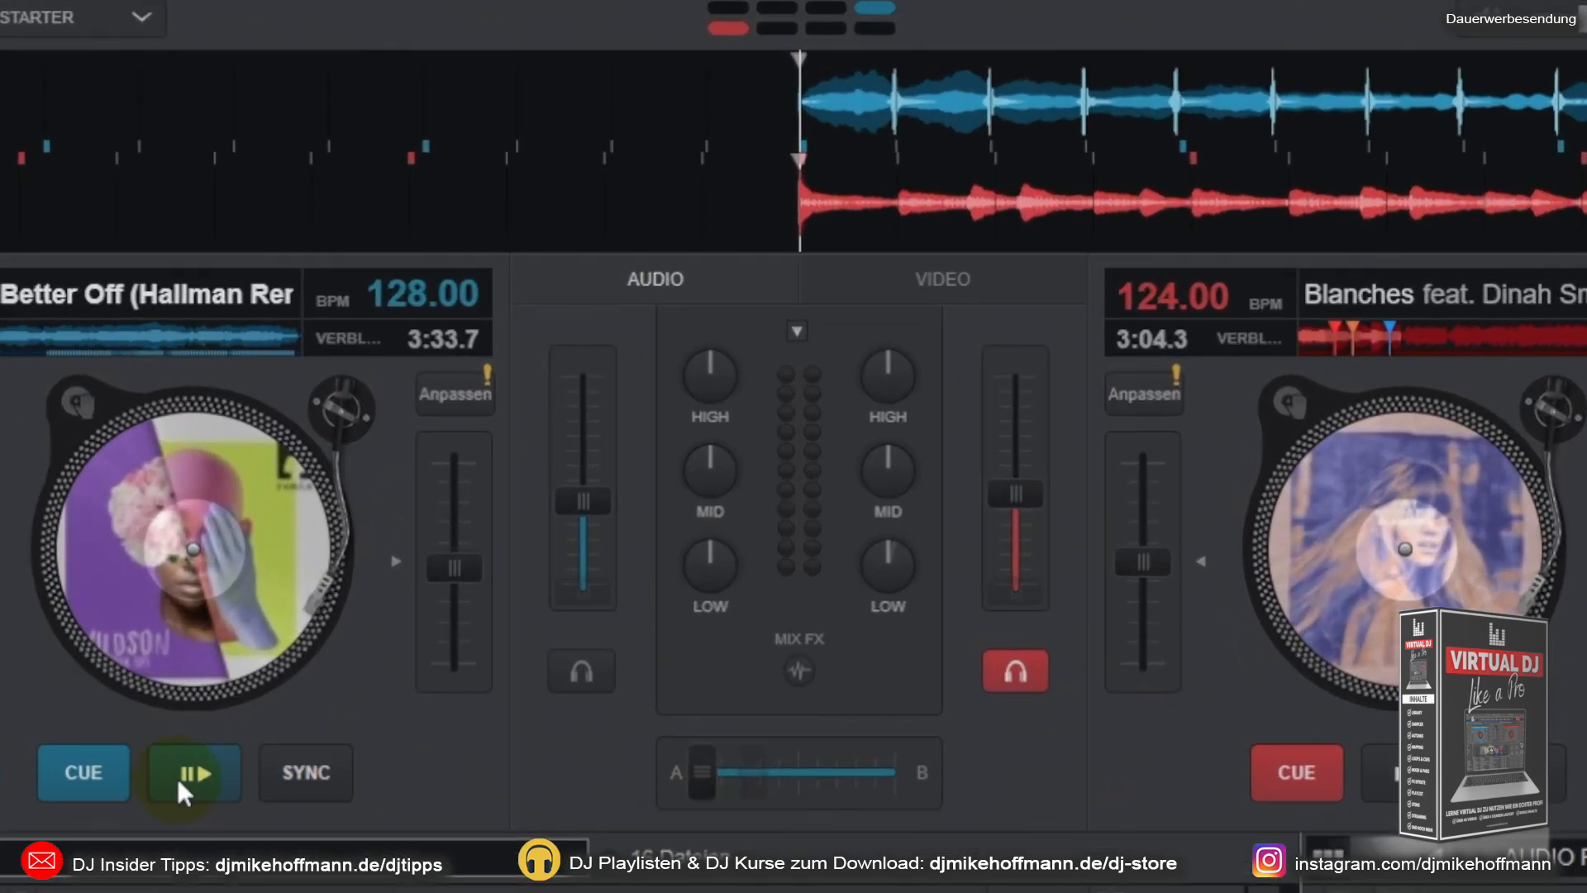
Step: Start deck A, bring in deck B's new track, and blend over by moving the crossfader fully to deck B
left_click(447, 440)
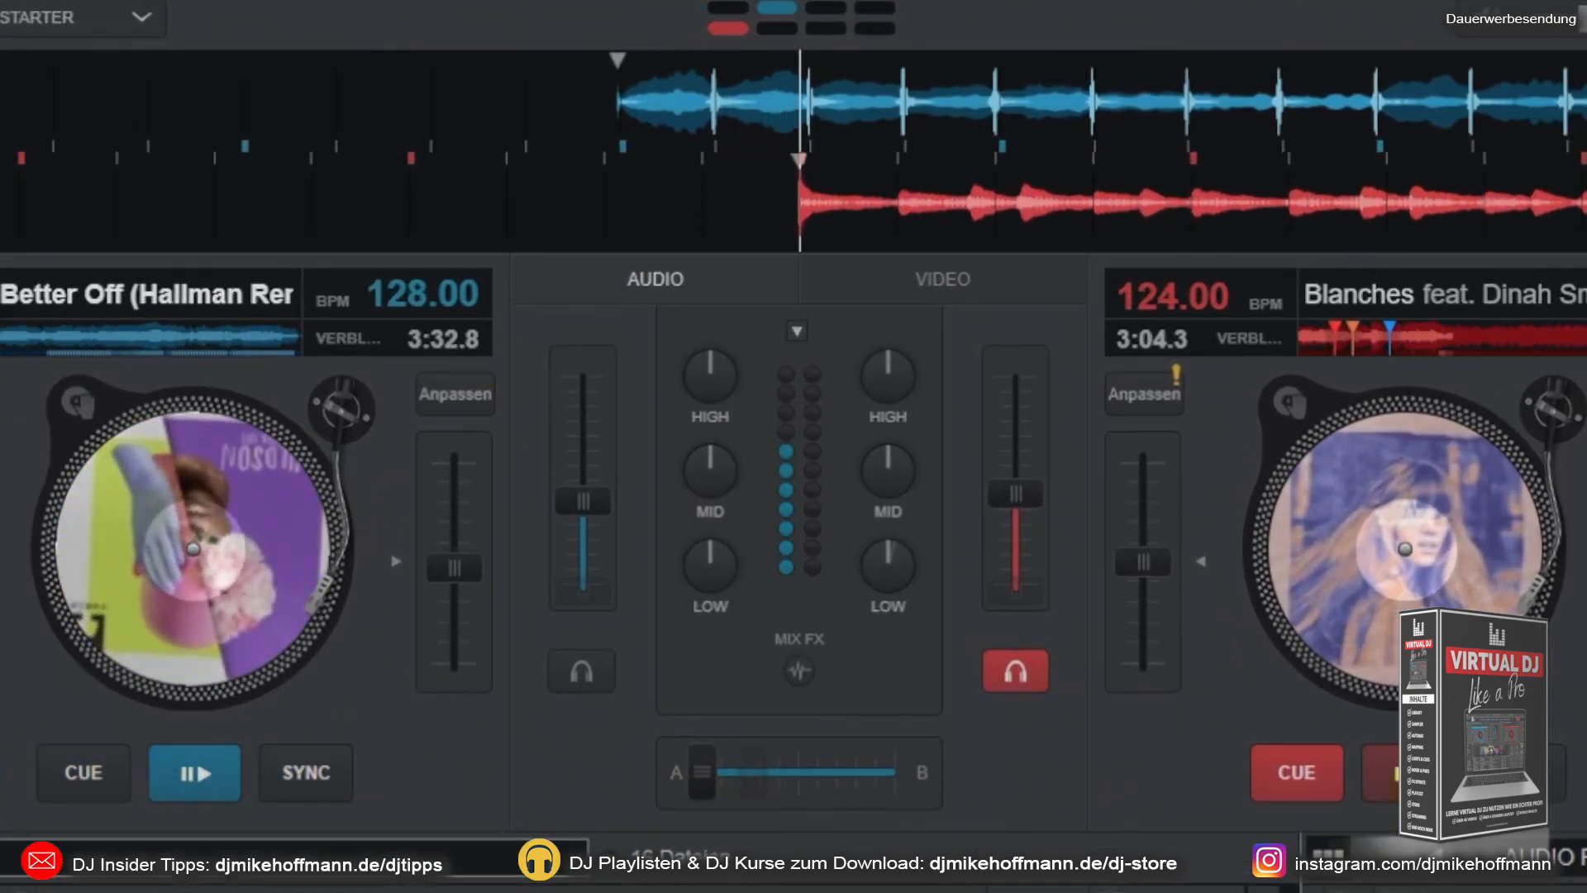
left_click(1382, 781)
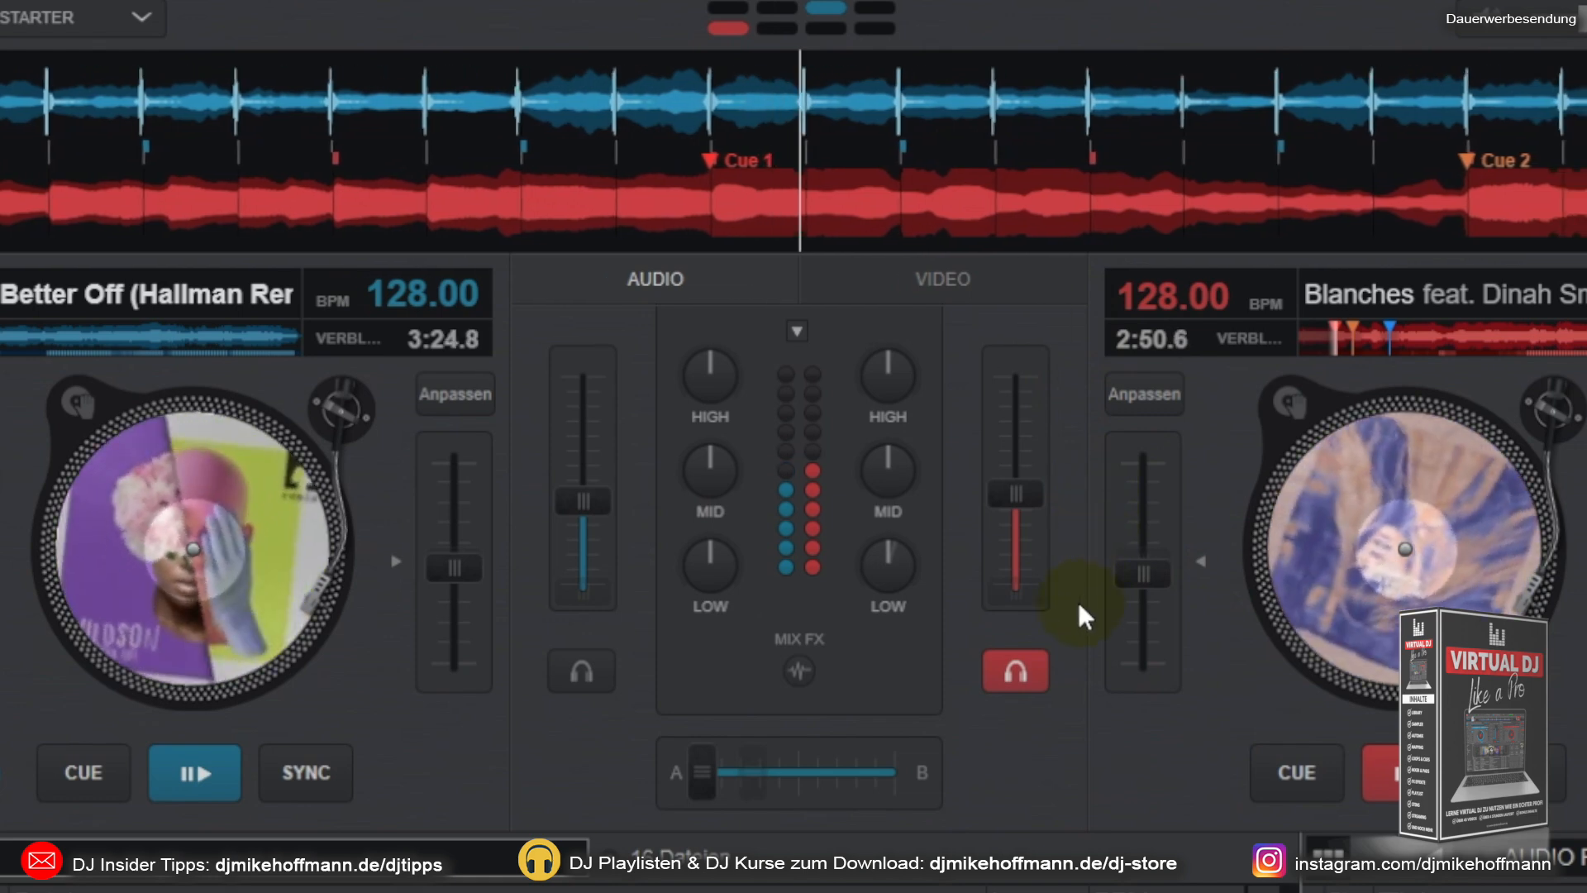
left_click_drag(703, 782, 868, 780)
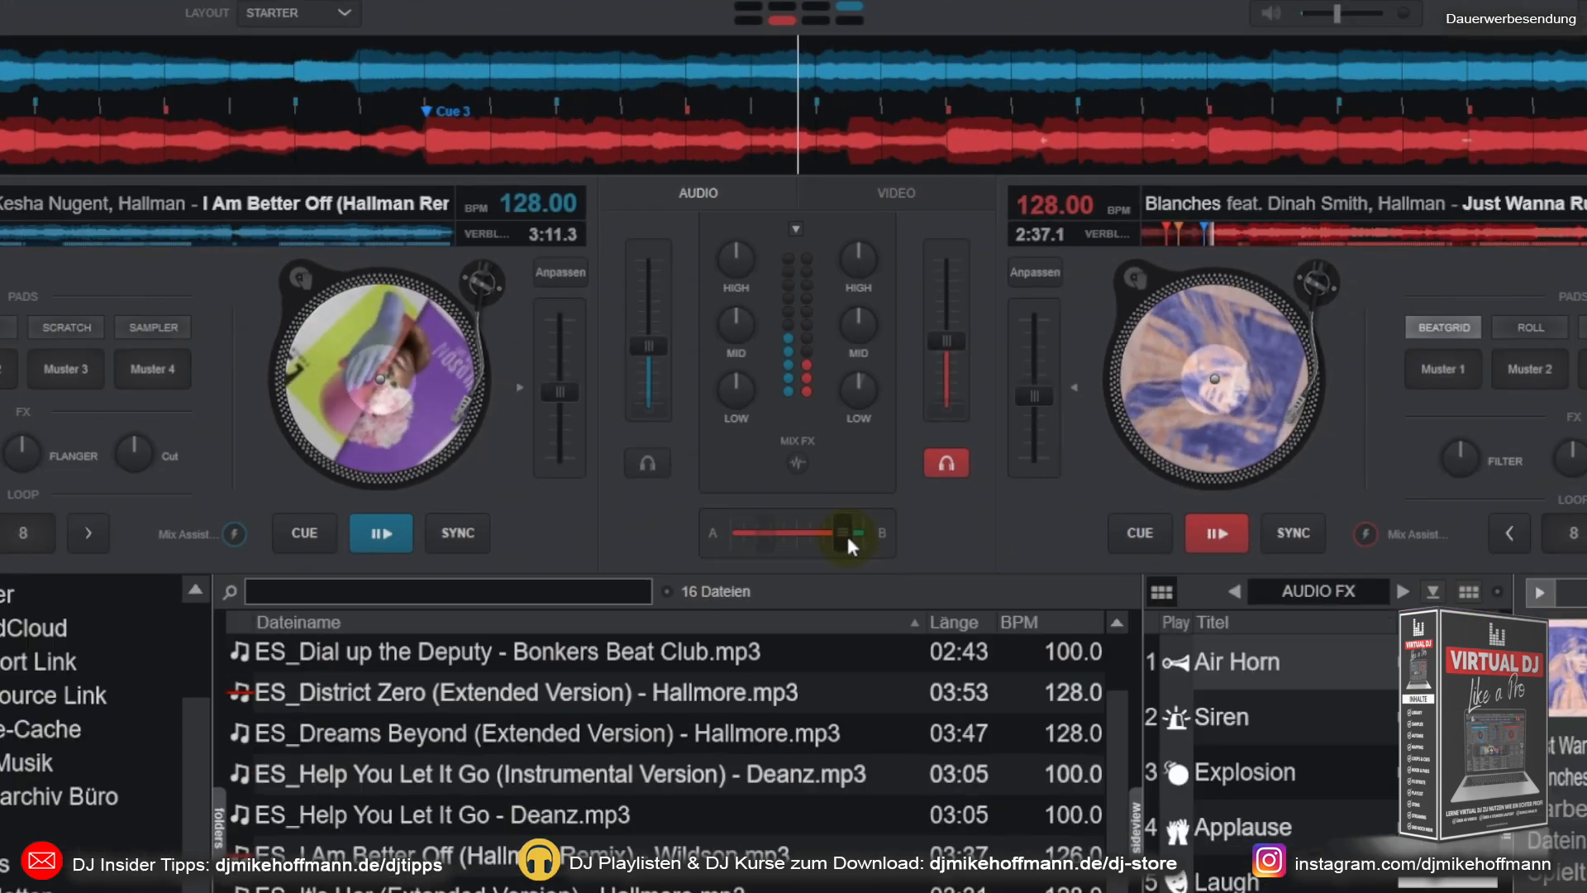
left_click_drag(846, 532, 869, 534)
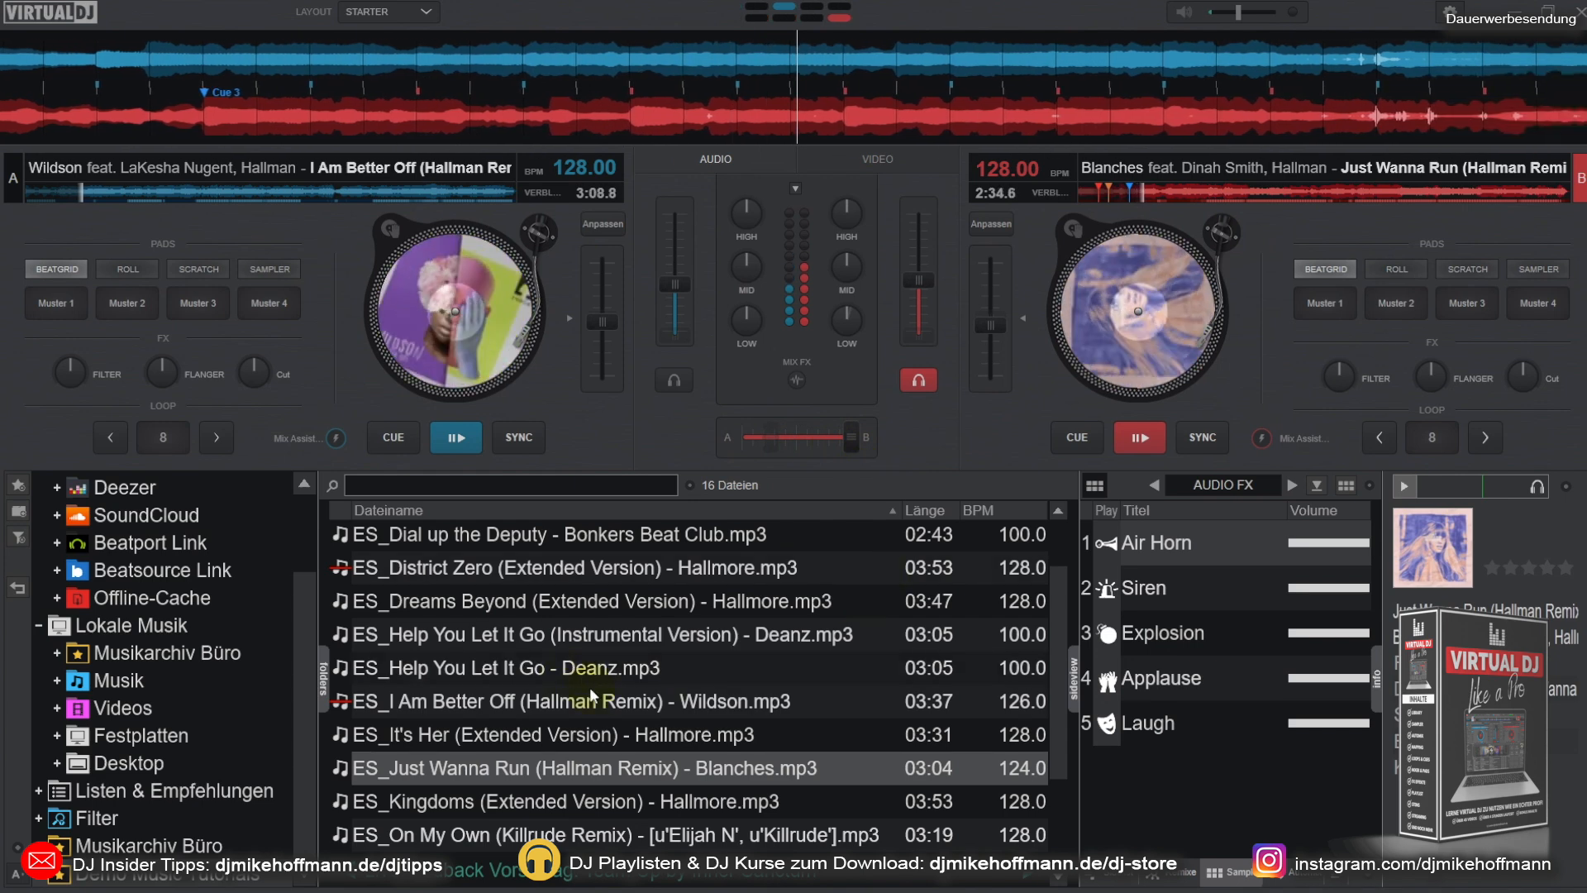
Step: Load the track "ES_On My Own (Killrude Remix)" onto deck A, and blend over by moving the crossfader fully to deck A
left_click_drag(596, 701, 425, 285)
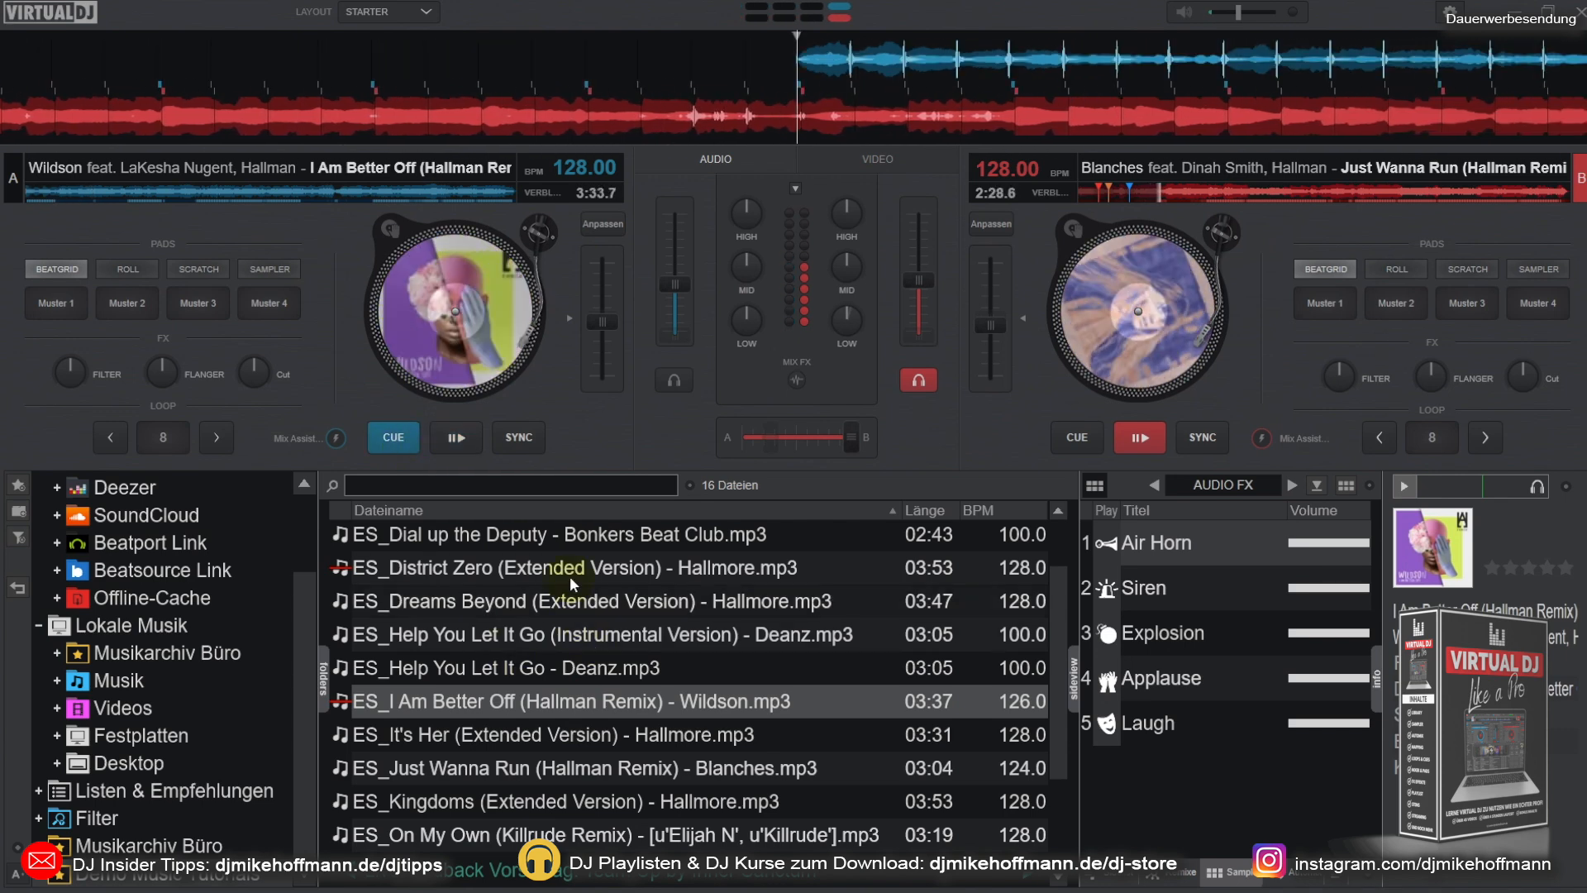
left_click(571, 541)
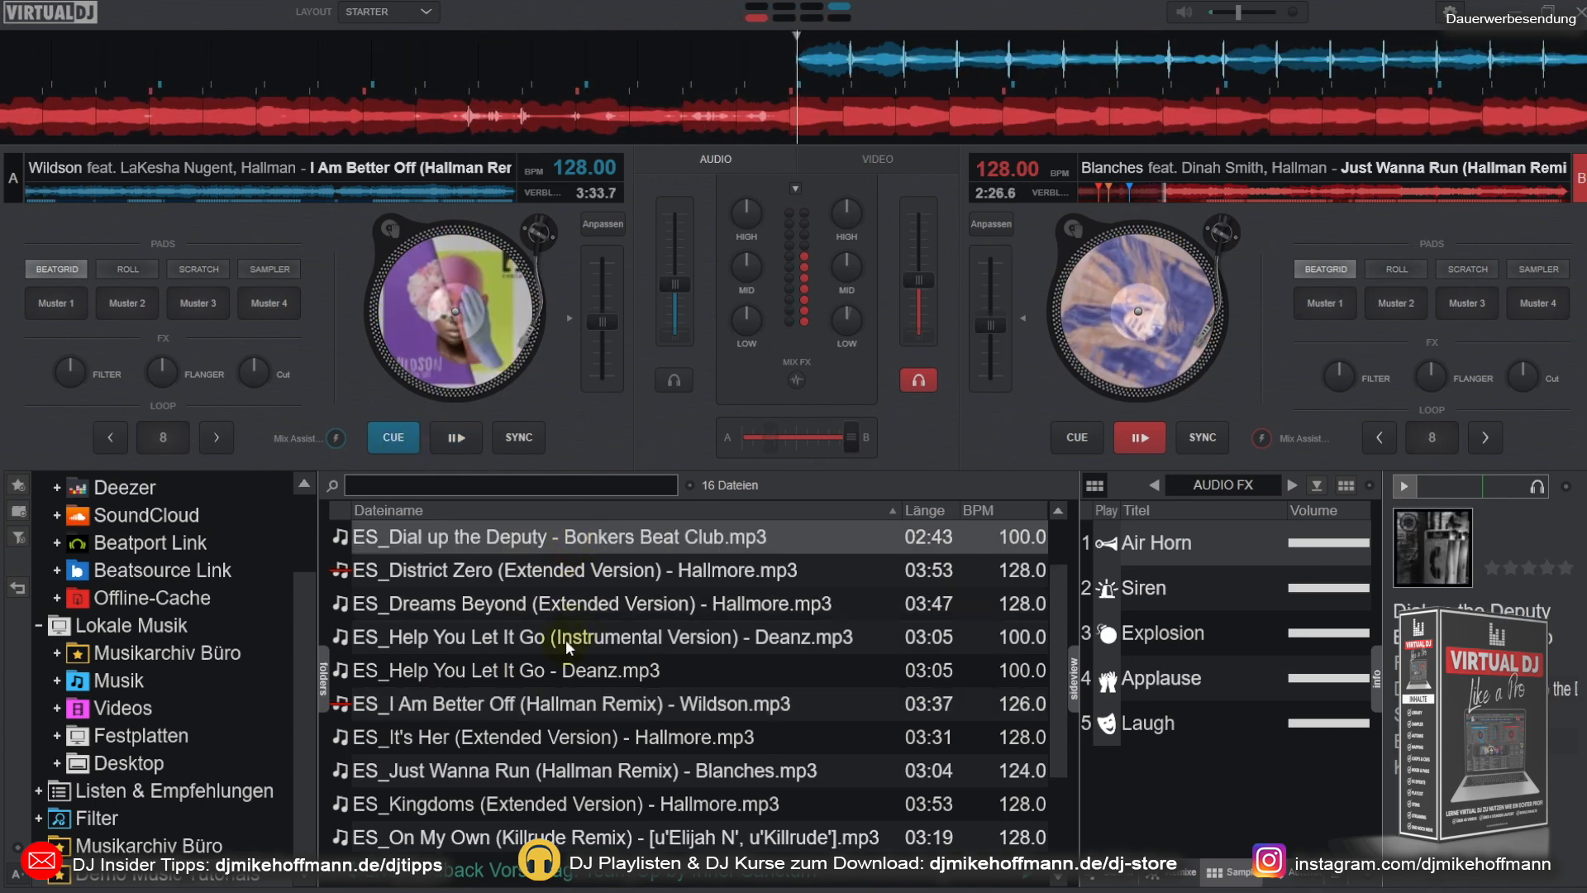
left_click(550, 834)
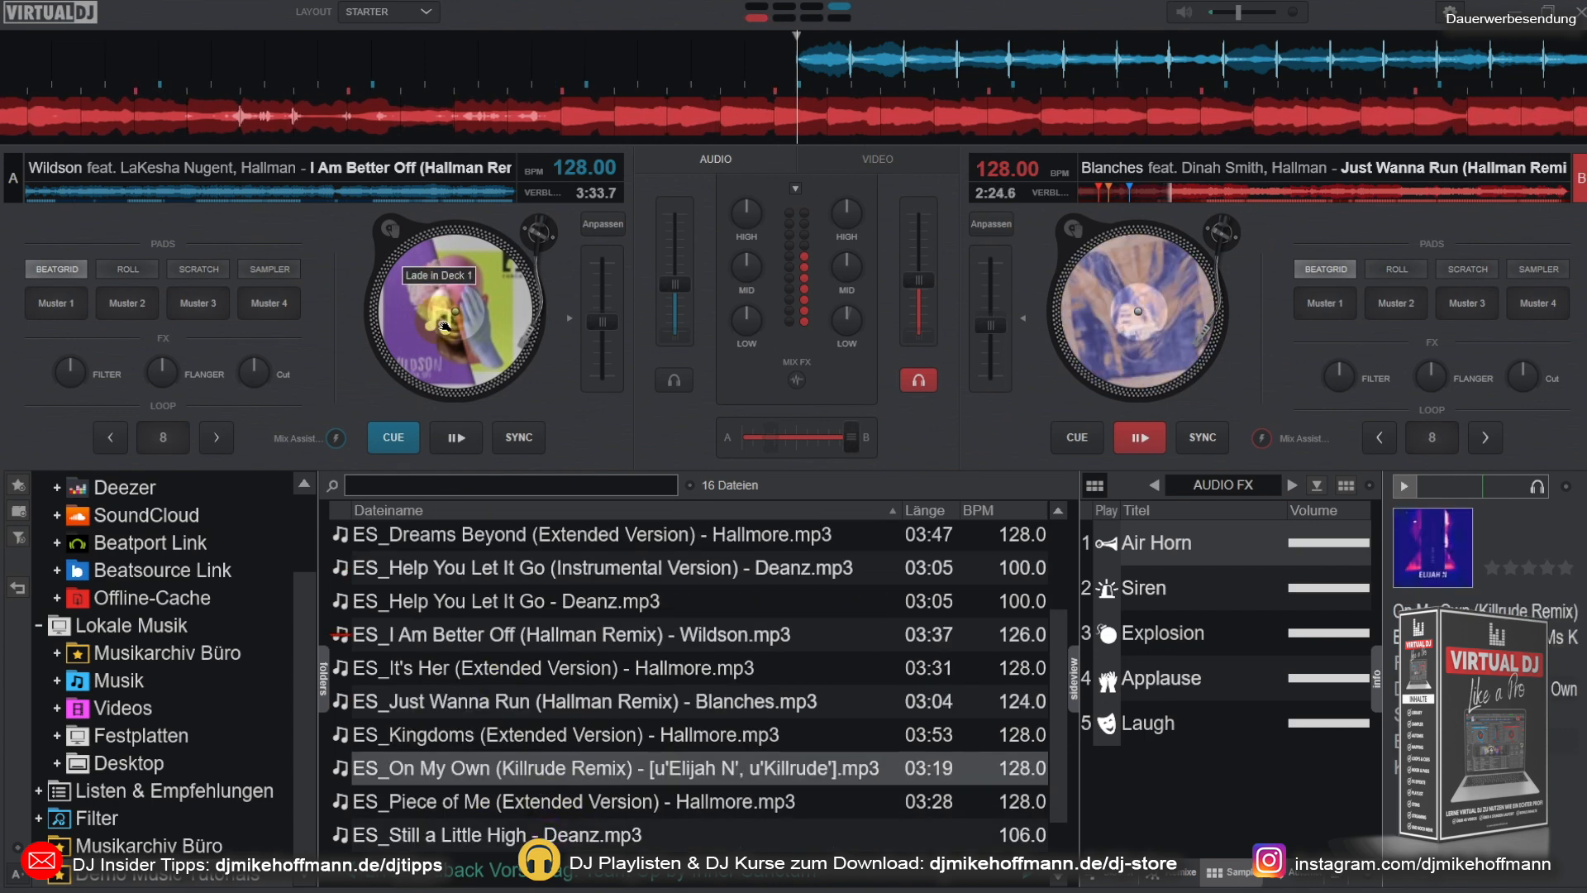
left_click_drag(444, 325, 443, 329)
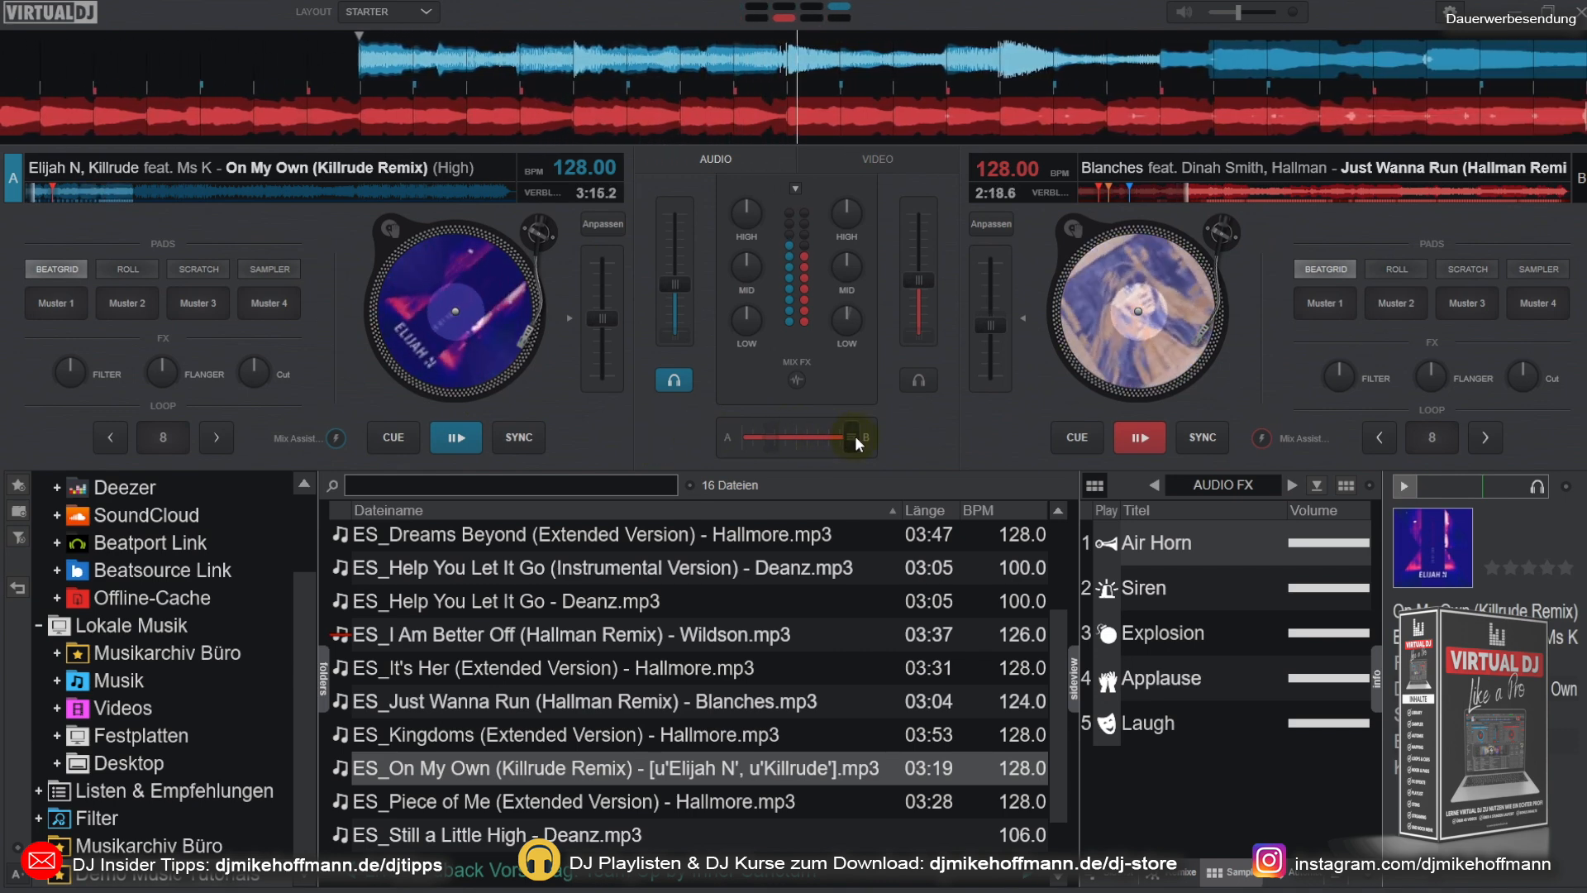
left_click_drag(851, 438, 737, 440)
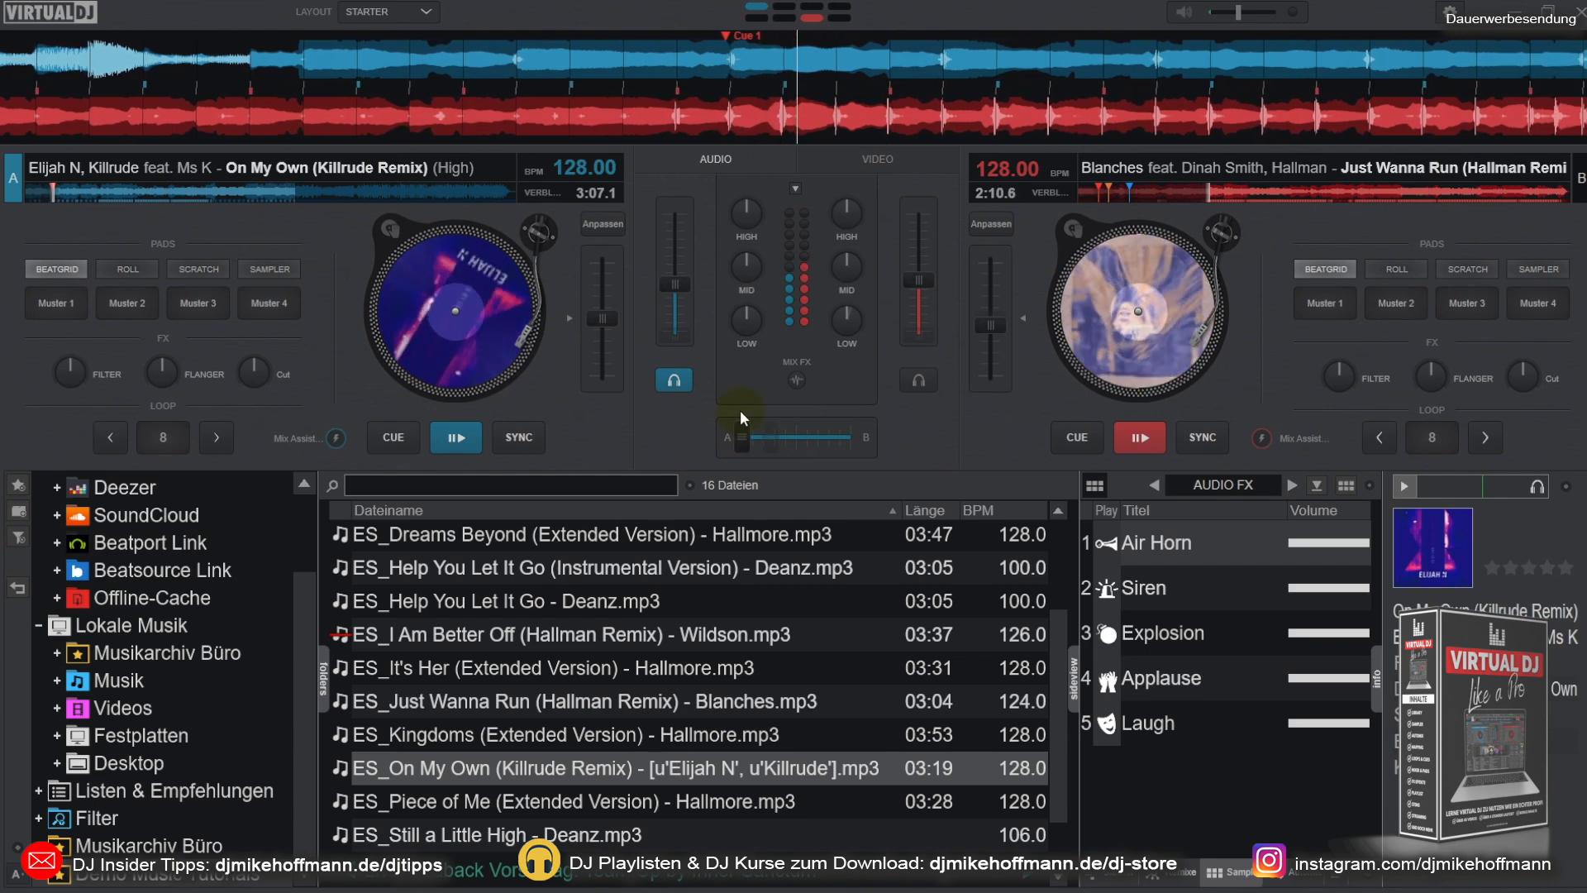
Step: Blend to deck B and back to deck A with the noise Mix FX, and return both tracks to their cue points
left_click(798, 378)
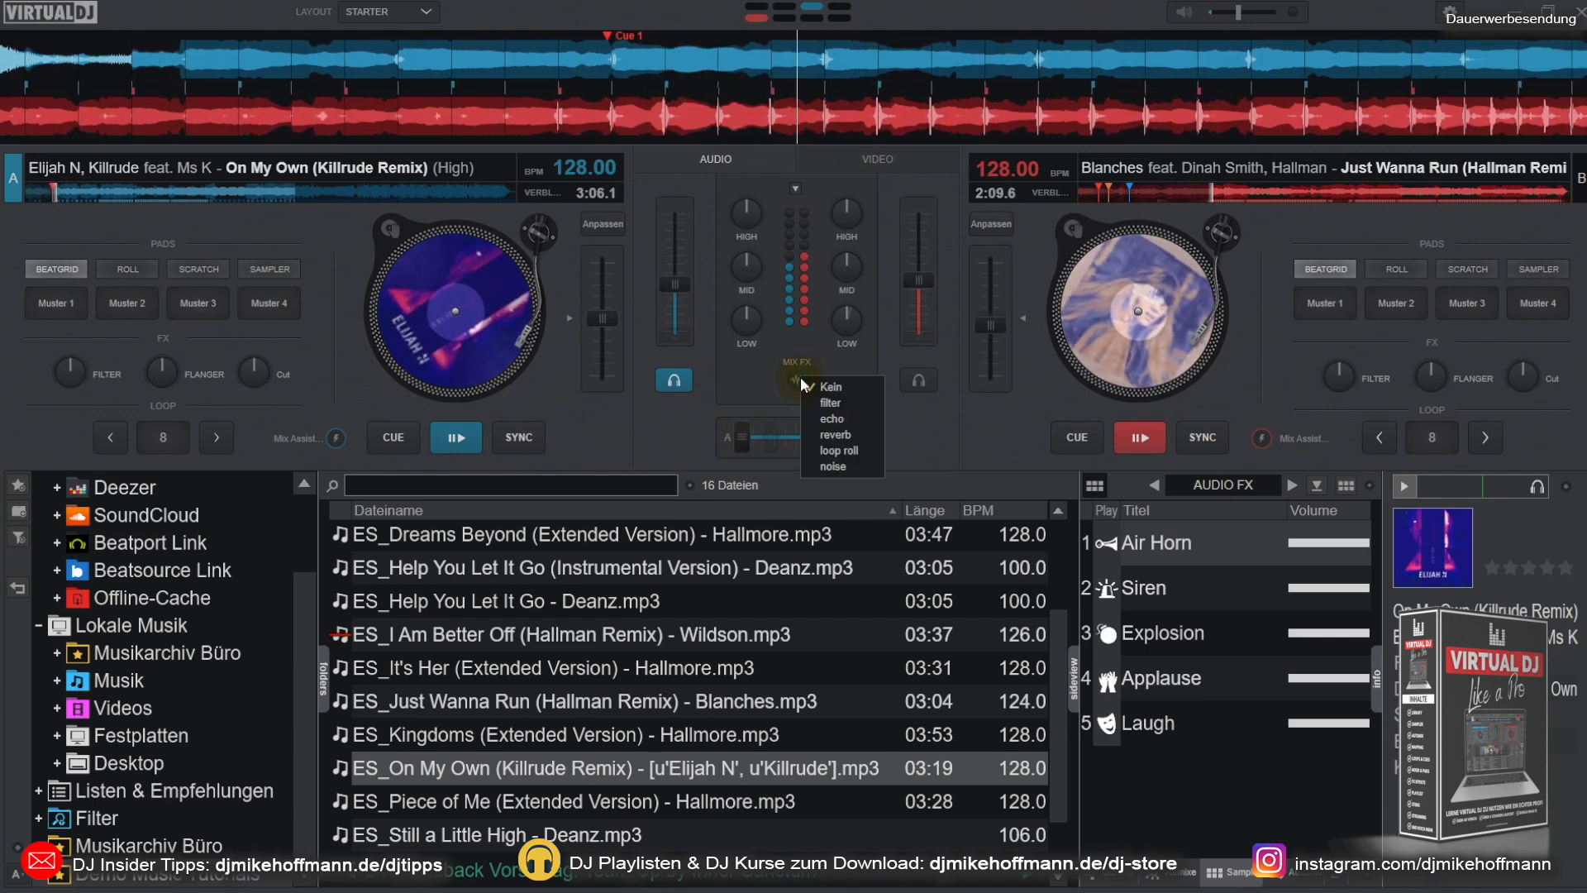
left_click(810, 466)
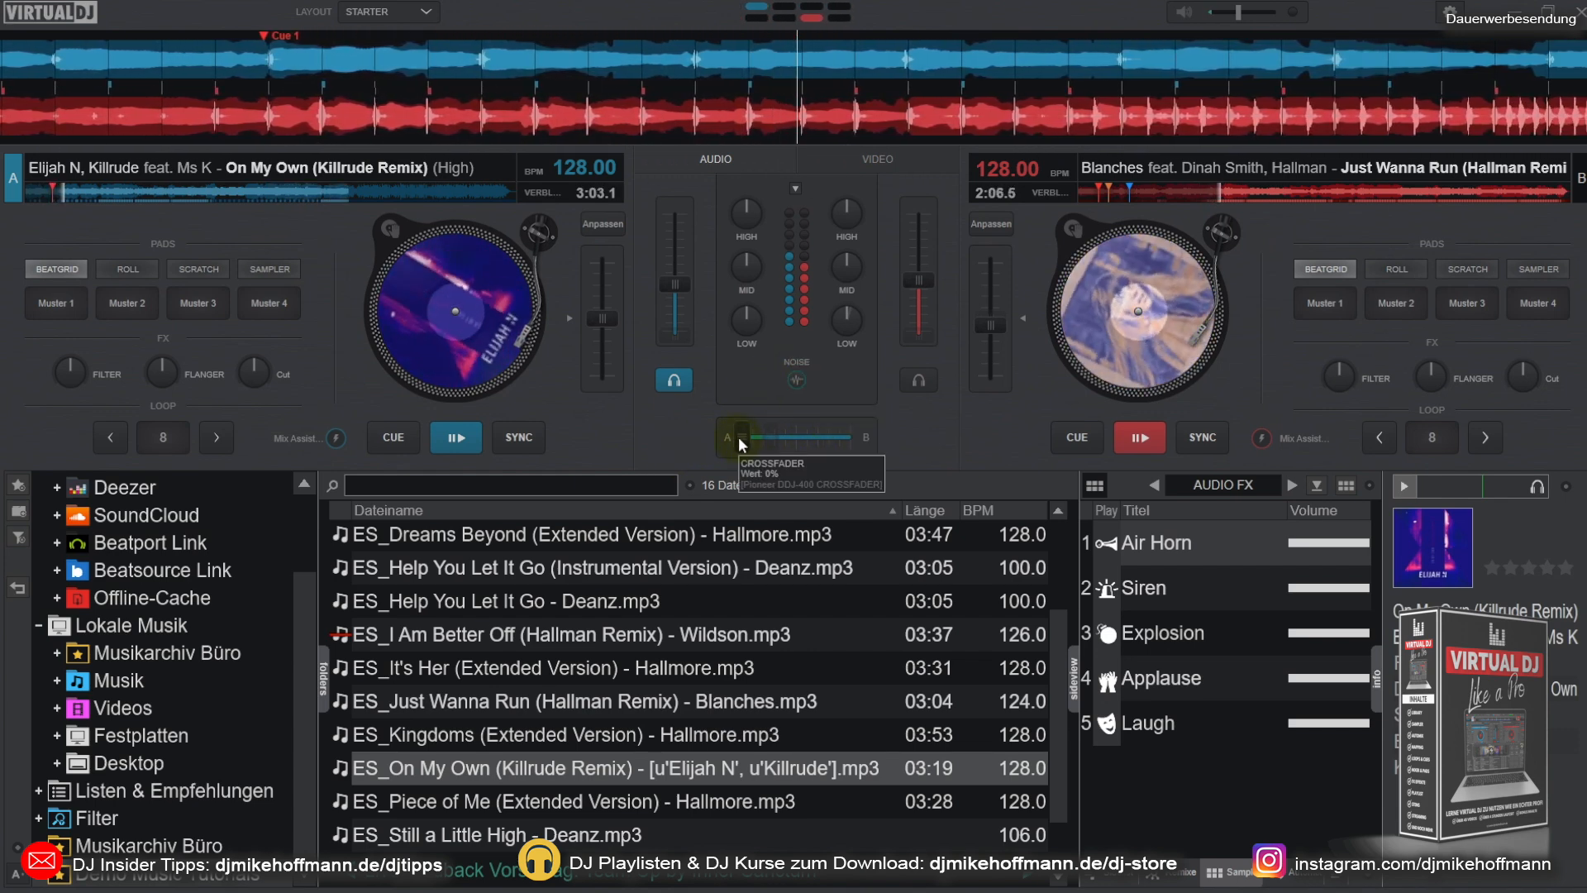
left_click_drag(738, 444, 865, 440)
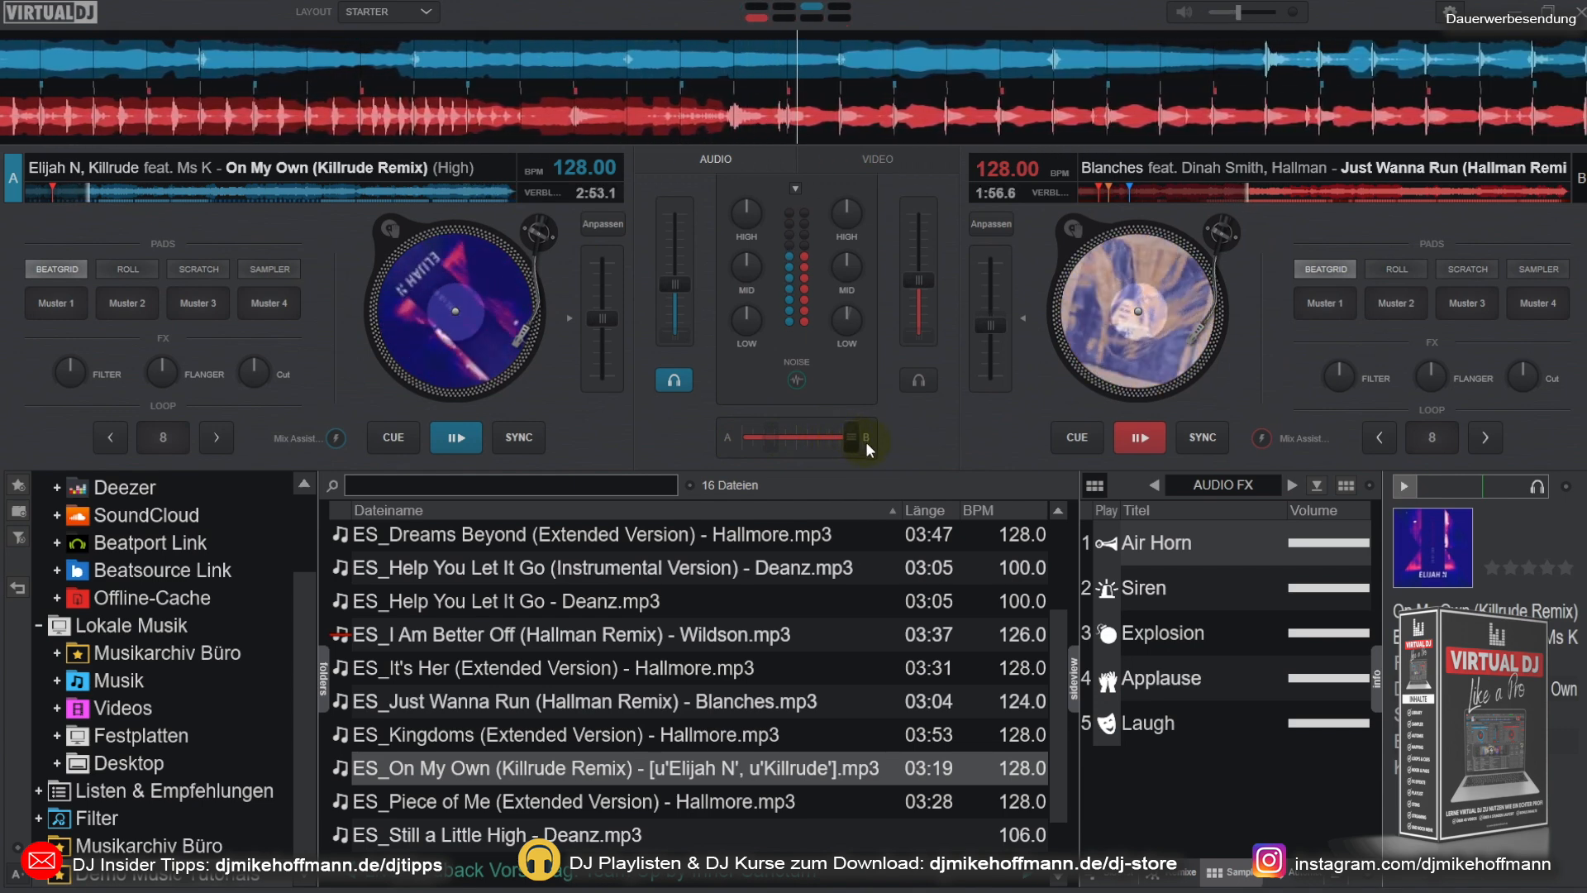
left_click_drag(849, 443, 742, 443)
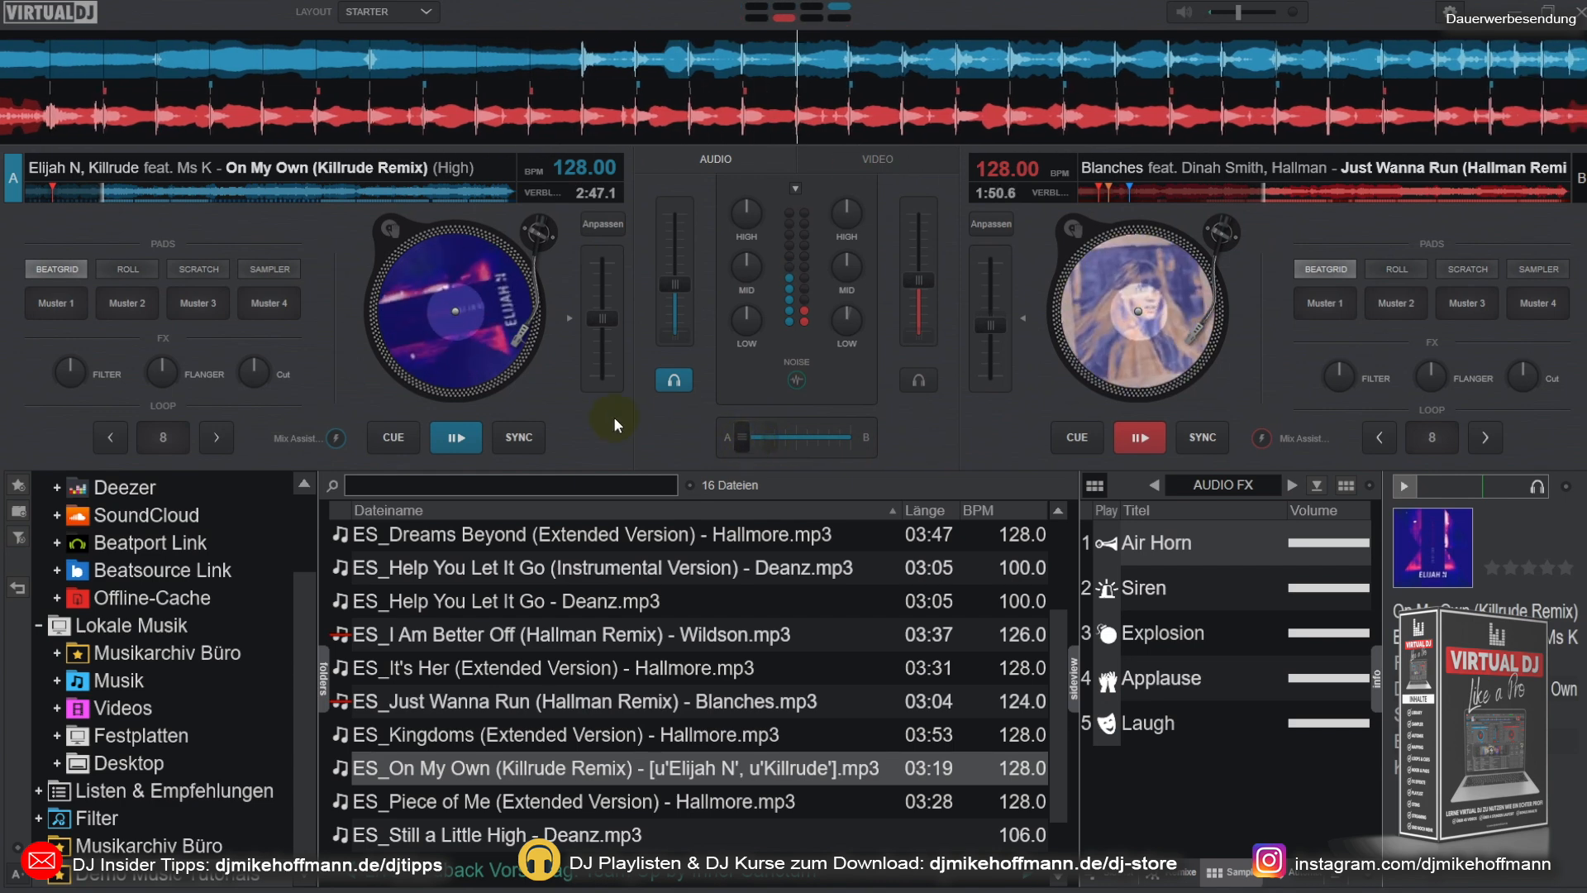
left_click(393, 438)
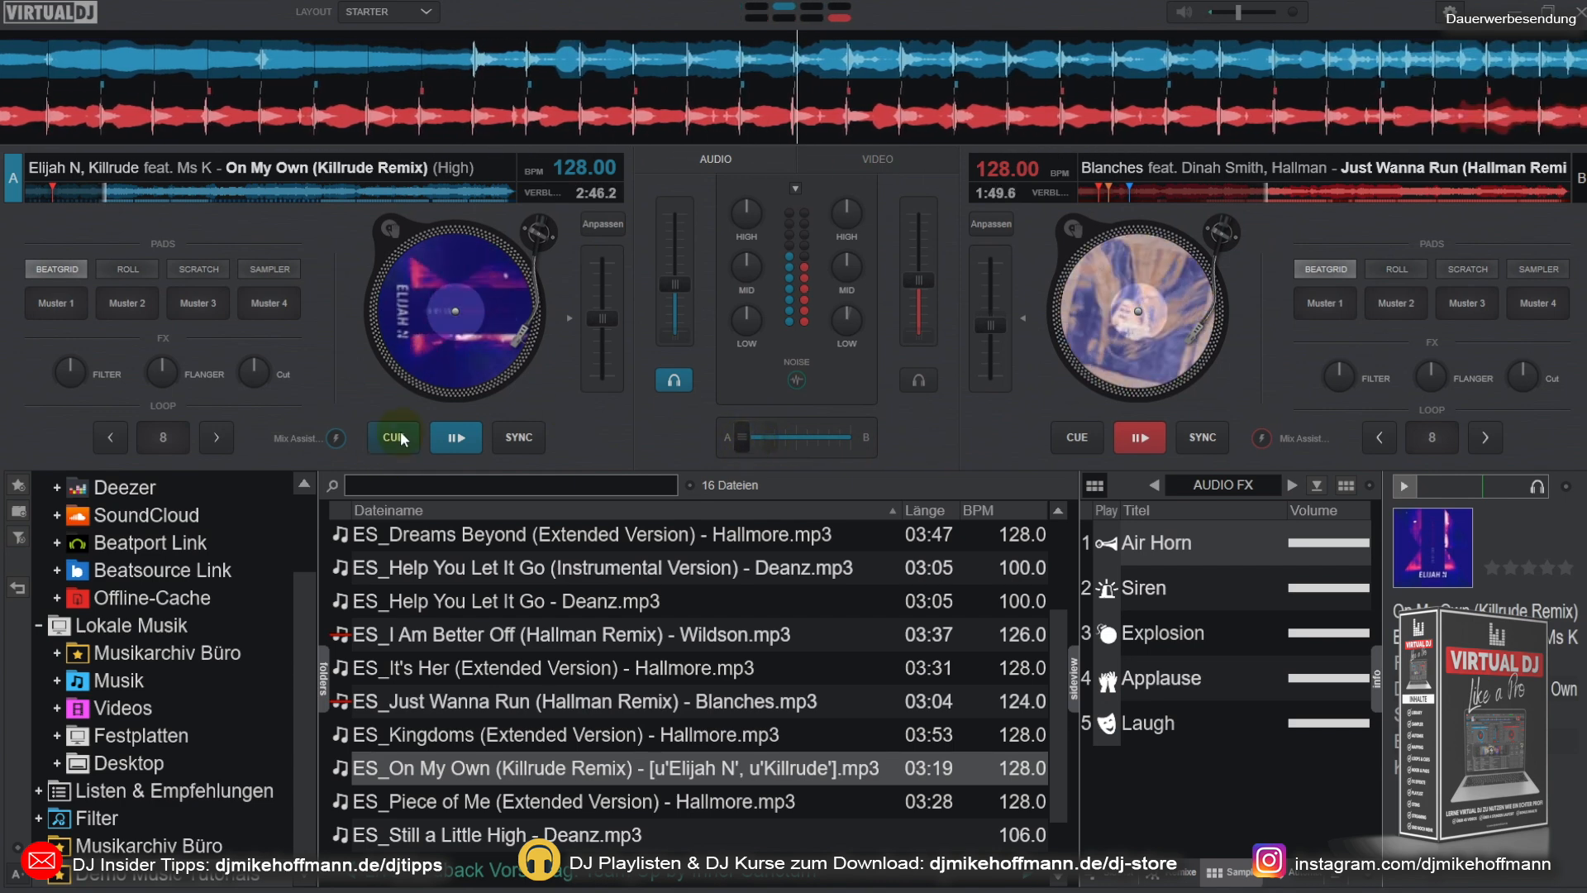
left_click(1077, 438)
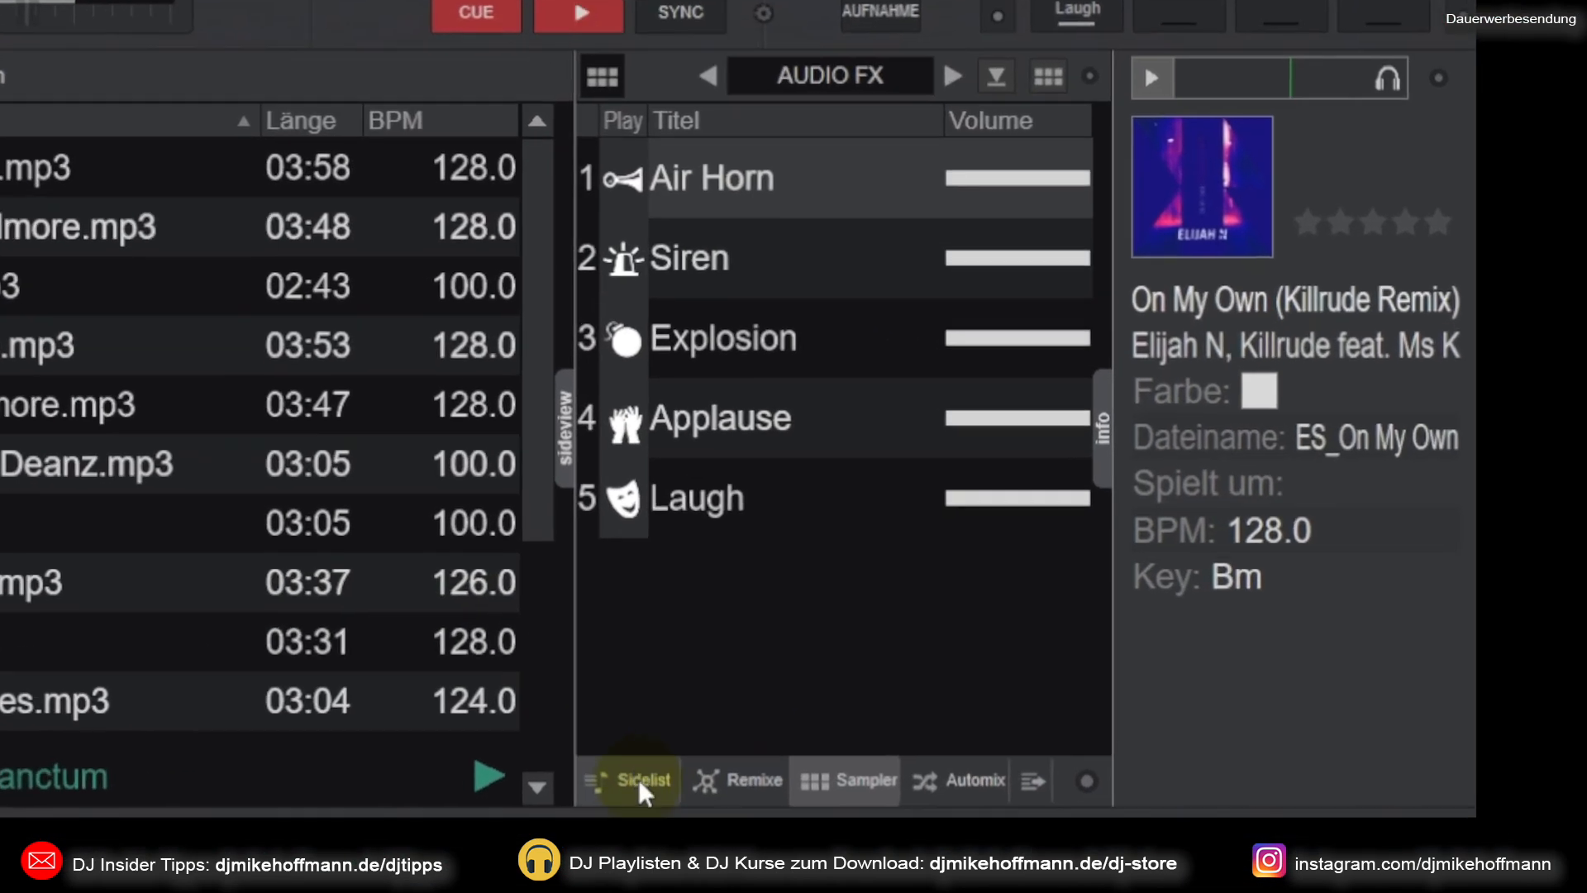
Step: View the Sidelist, the alternative remixes, the sampler and the Automix list in the sideview one after another
left_click(640, 784)
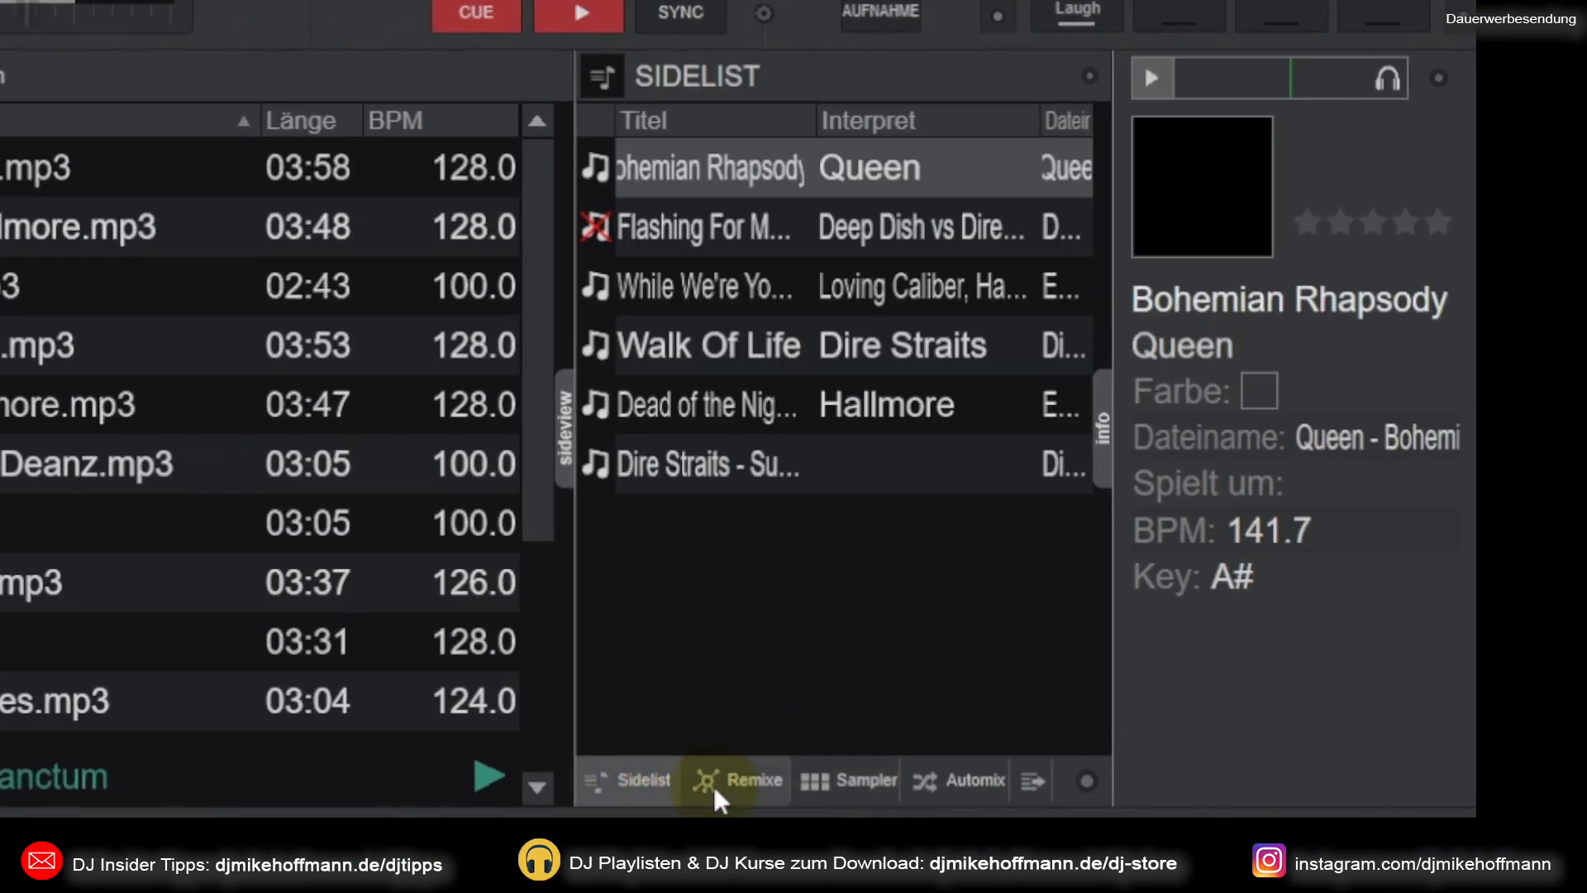
left_click(727, 782)
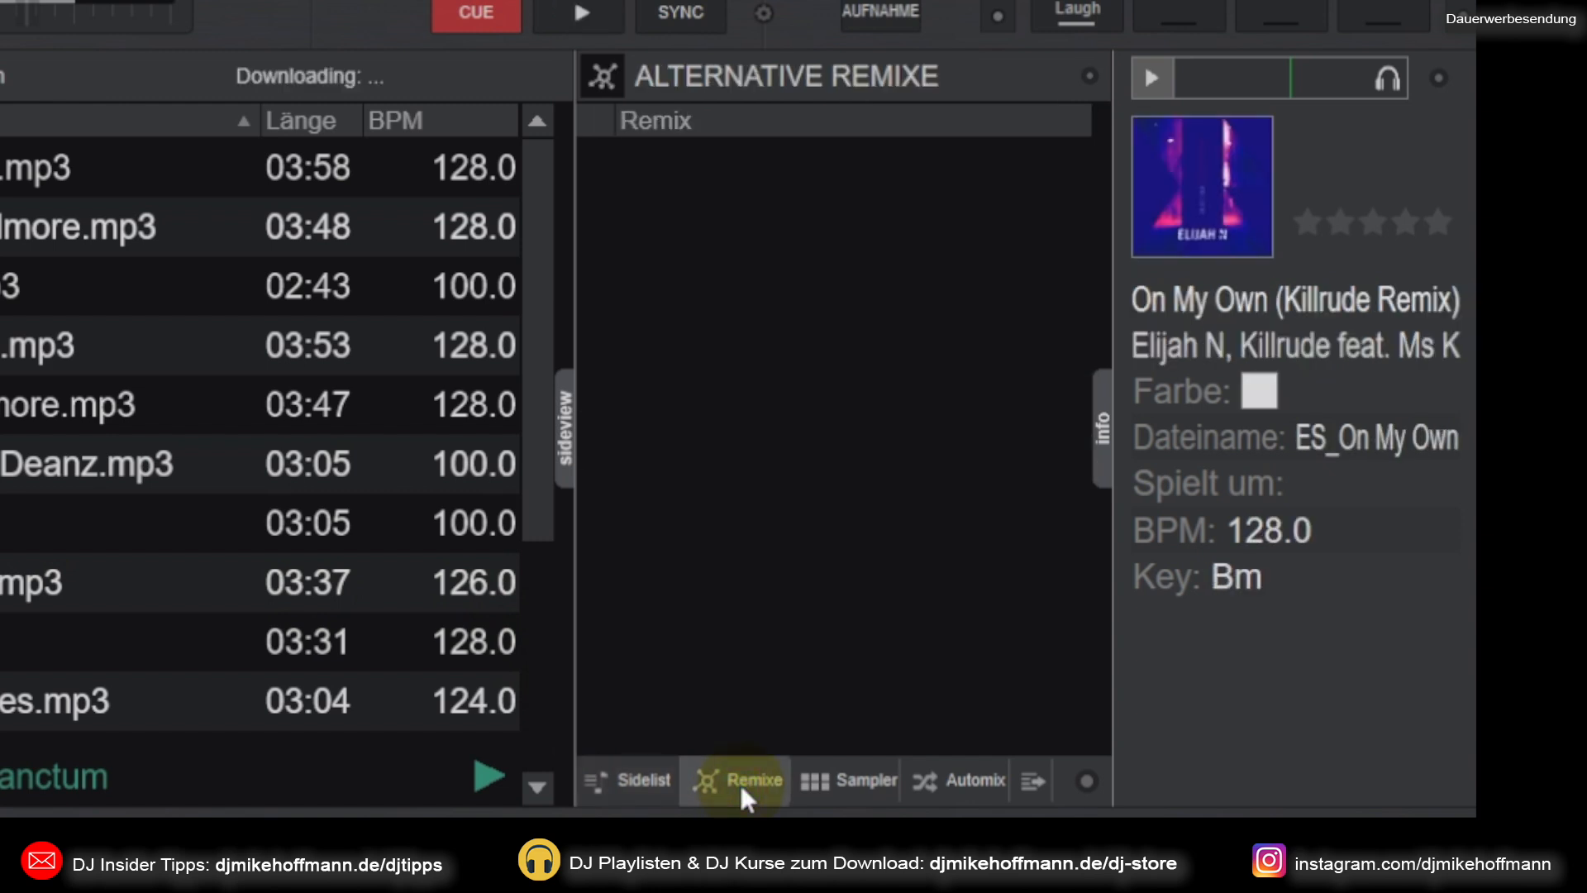
left_click(831, 781)
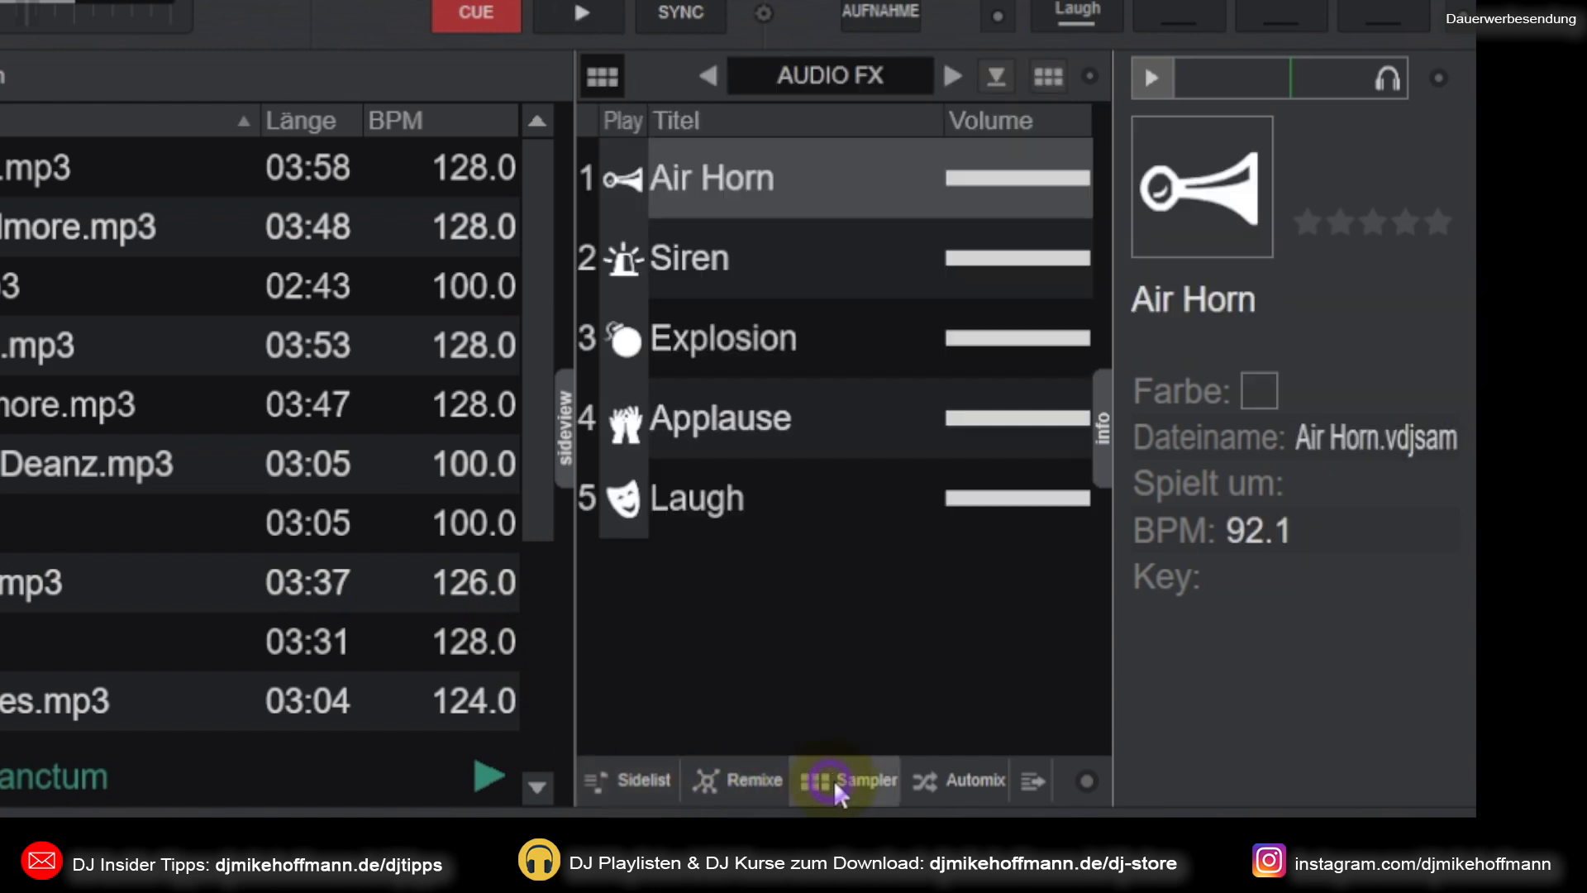
left_click(946, 771)
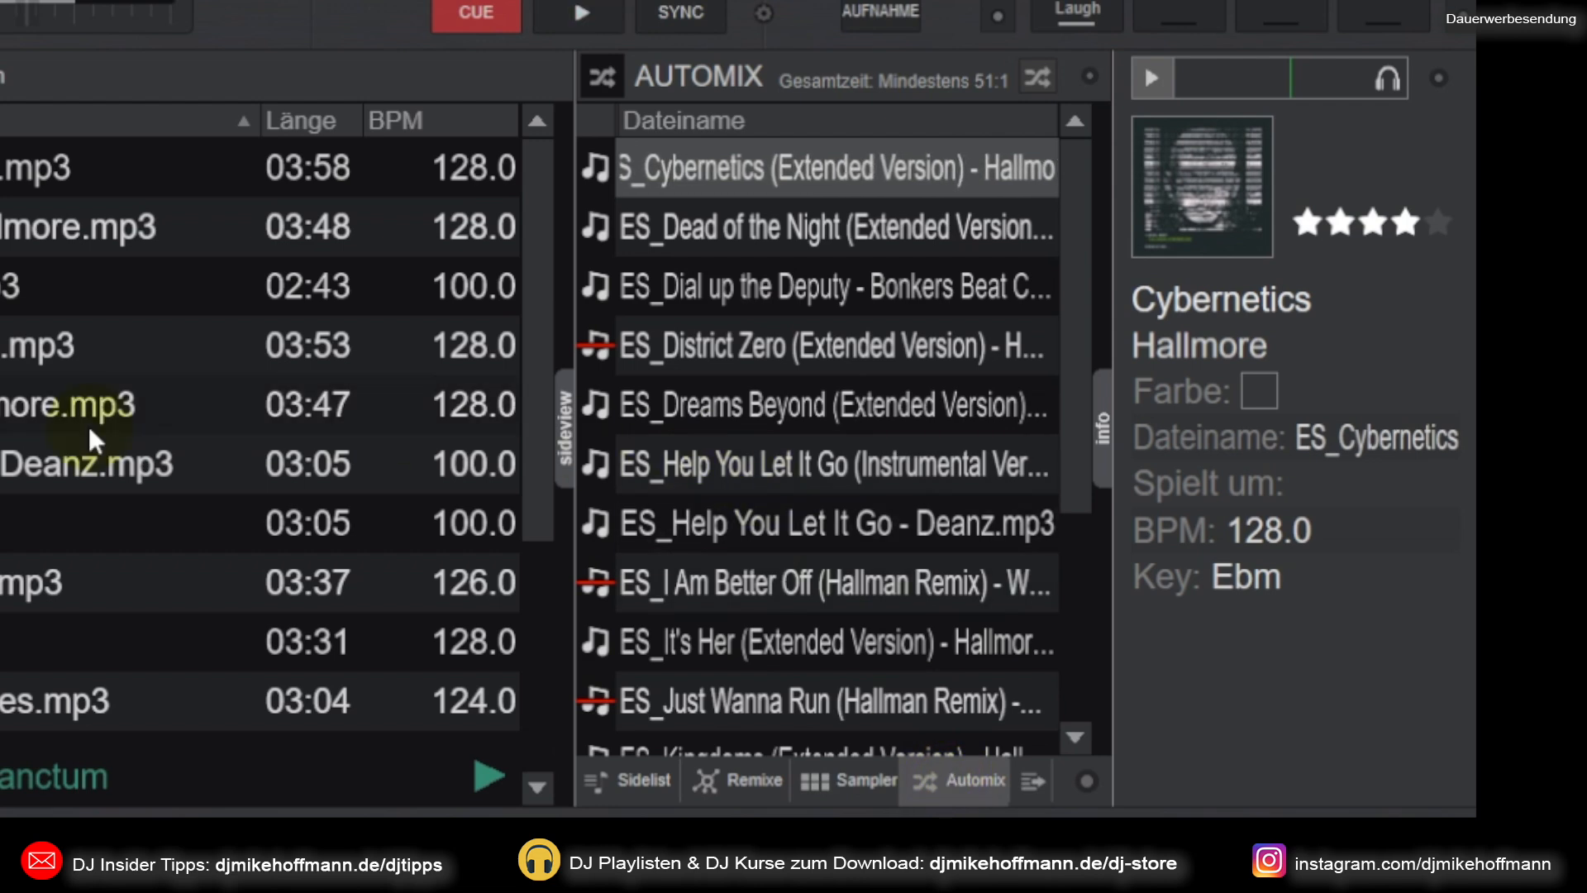